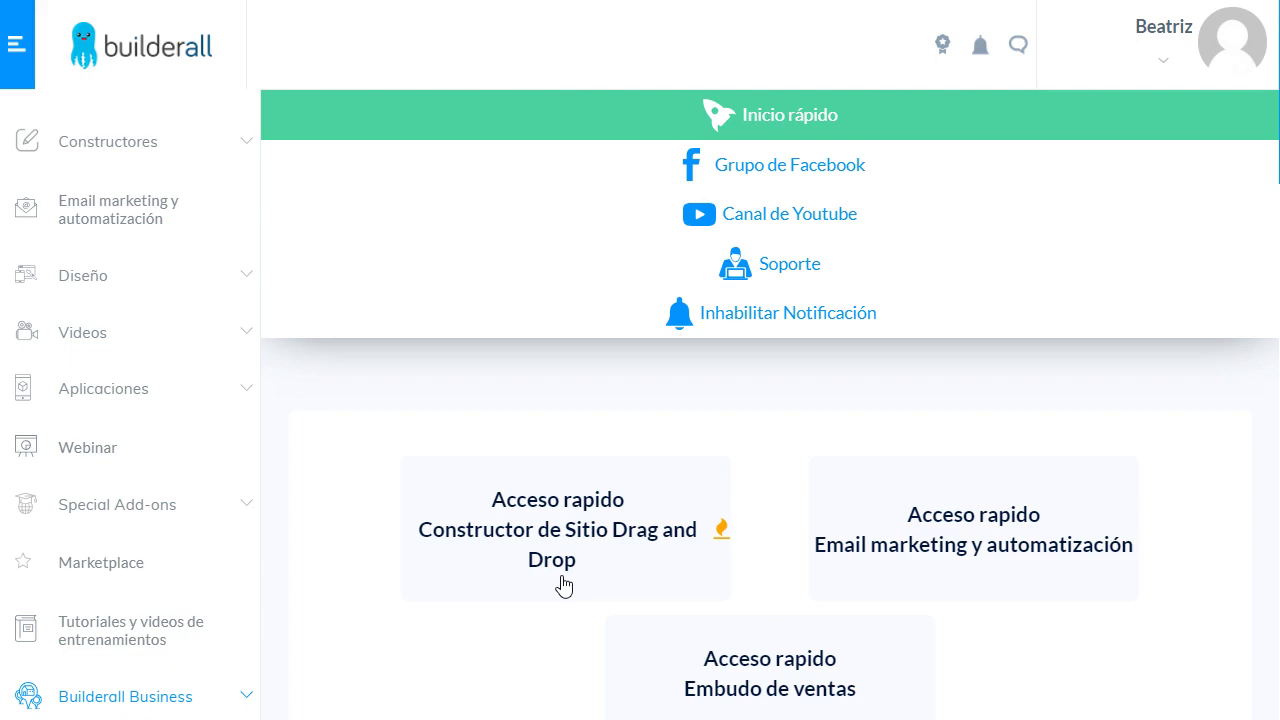
# - Expand Aplicaciones in the sidebar and launch the Autopost self-publishing tool
pyautogui.click(246, 389)
pyautogui.scroll(-3, 191, 411)
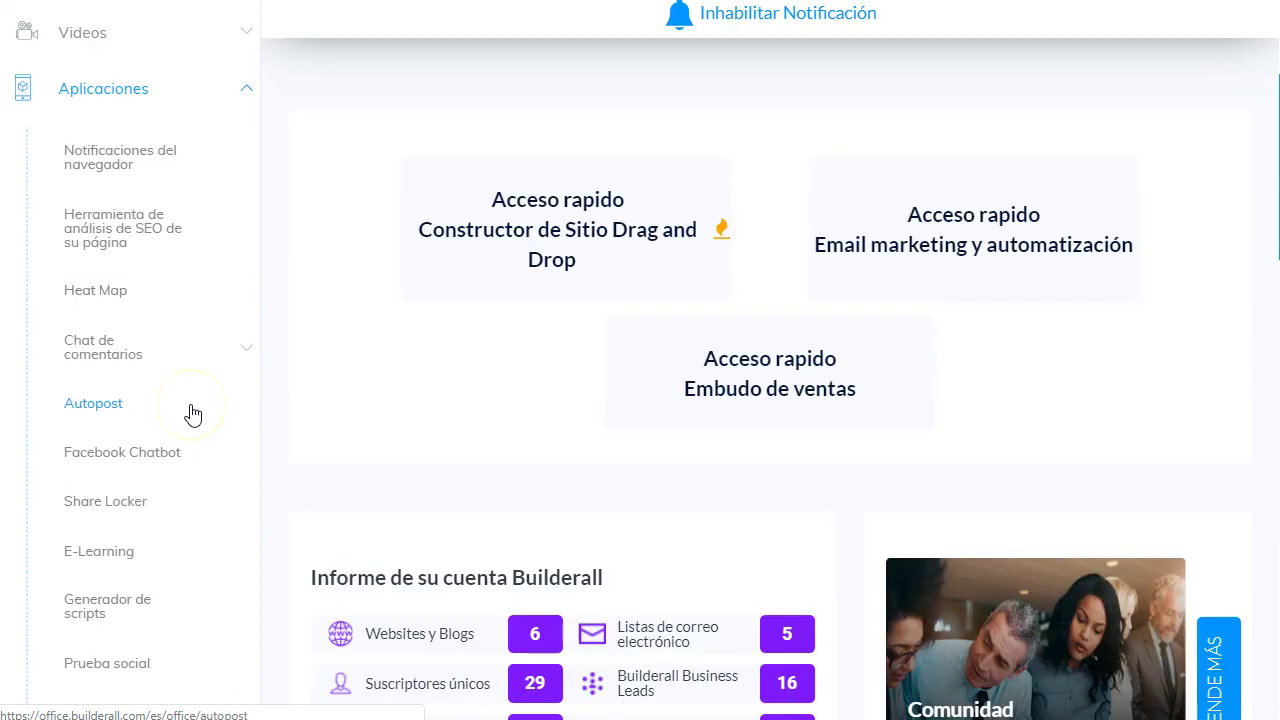
pyautogui.click(93, 406)
pyautogui.scroll(3, 93, 412)
pyautogui.click(80, 214)
pyautogui.scroll(-1, 95, 262)
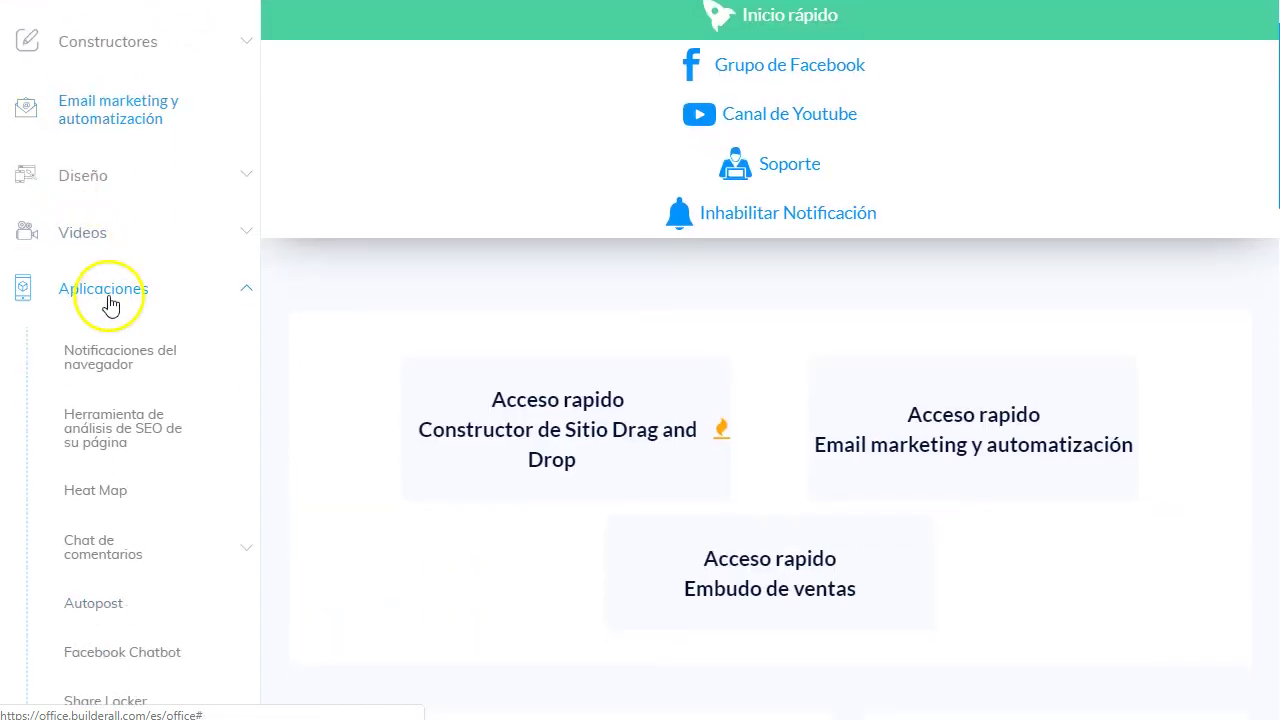
pyautogui.scroll(-2, 110, 298)
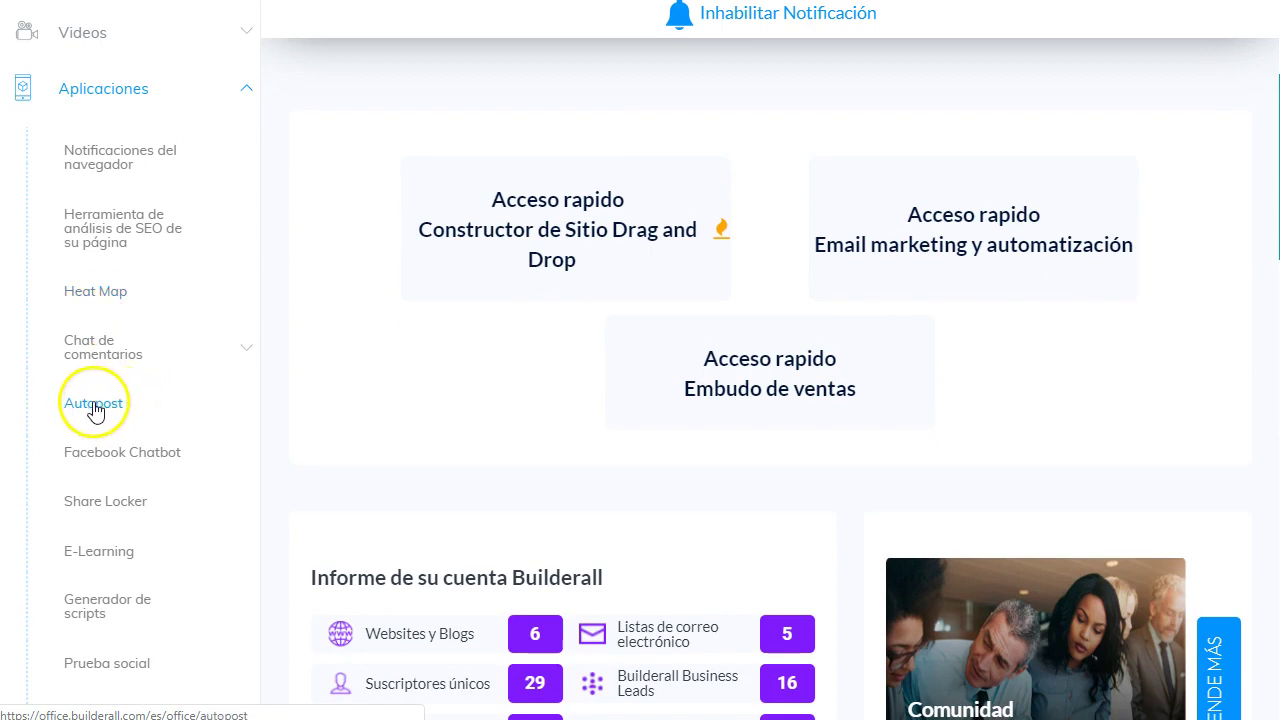
pyautogui.click(93, 406)
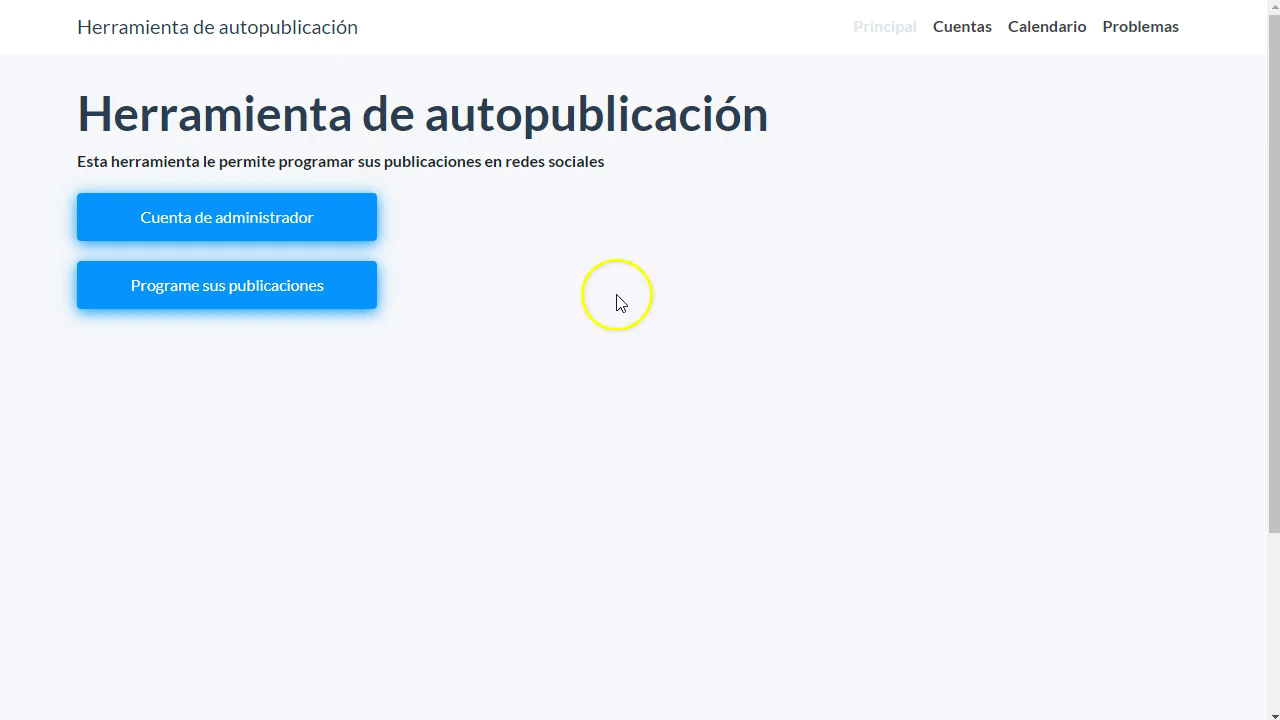
# - Go through Cuenta de administrador to Cuentas, showing the Facebook account with five linked pages
pyautogui.click(244, 228)
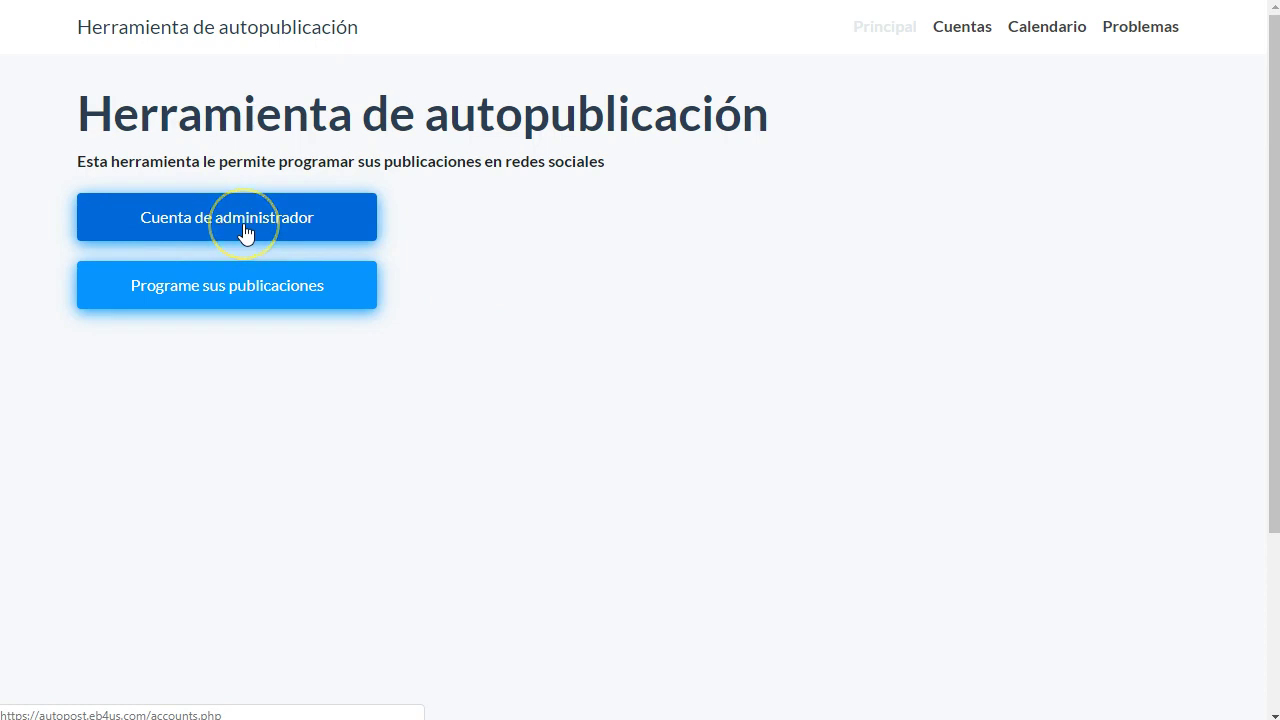
pyautogui.click(307, 297)
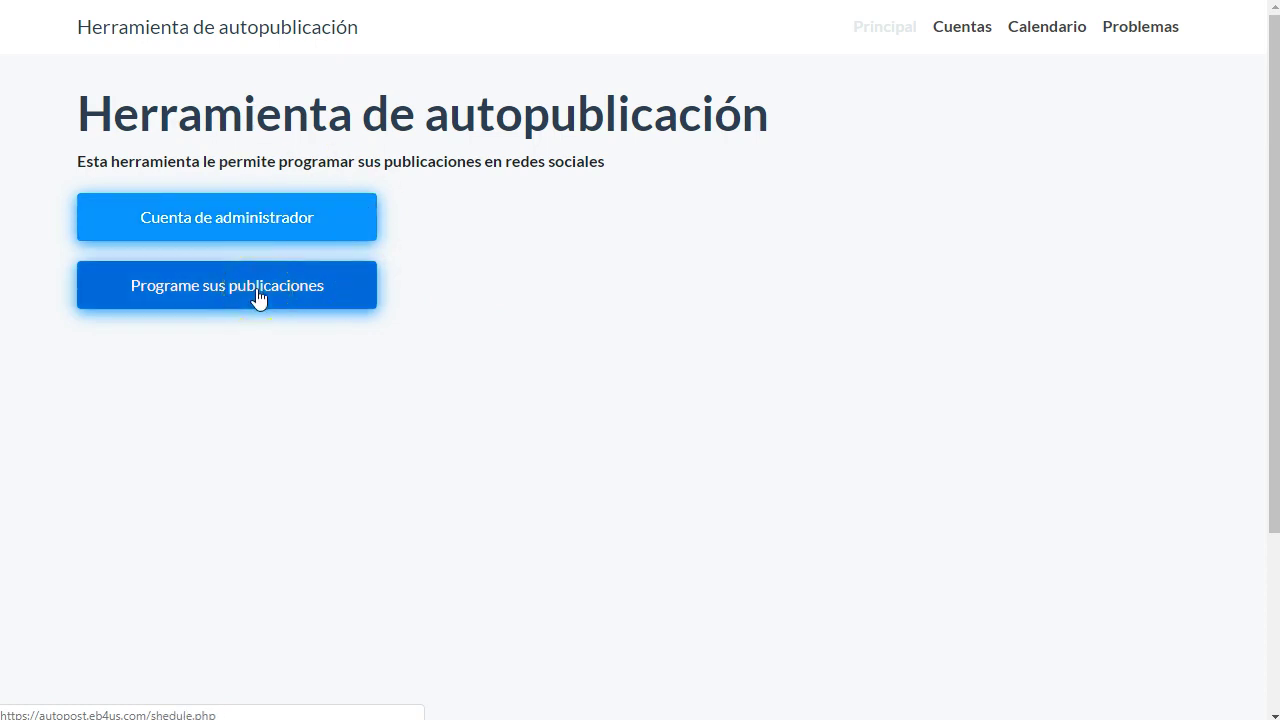
pyautogui.click(1049, 50)
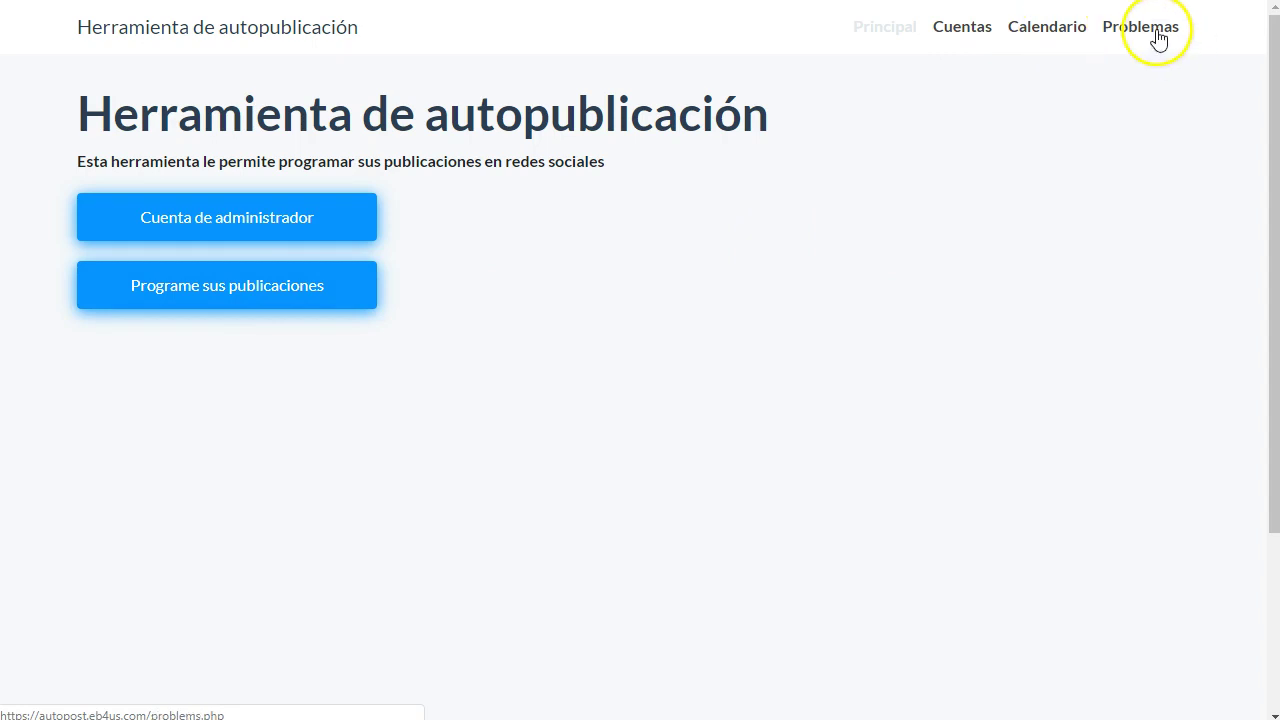
pyautogui.click(218, 218)
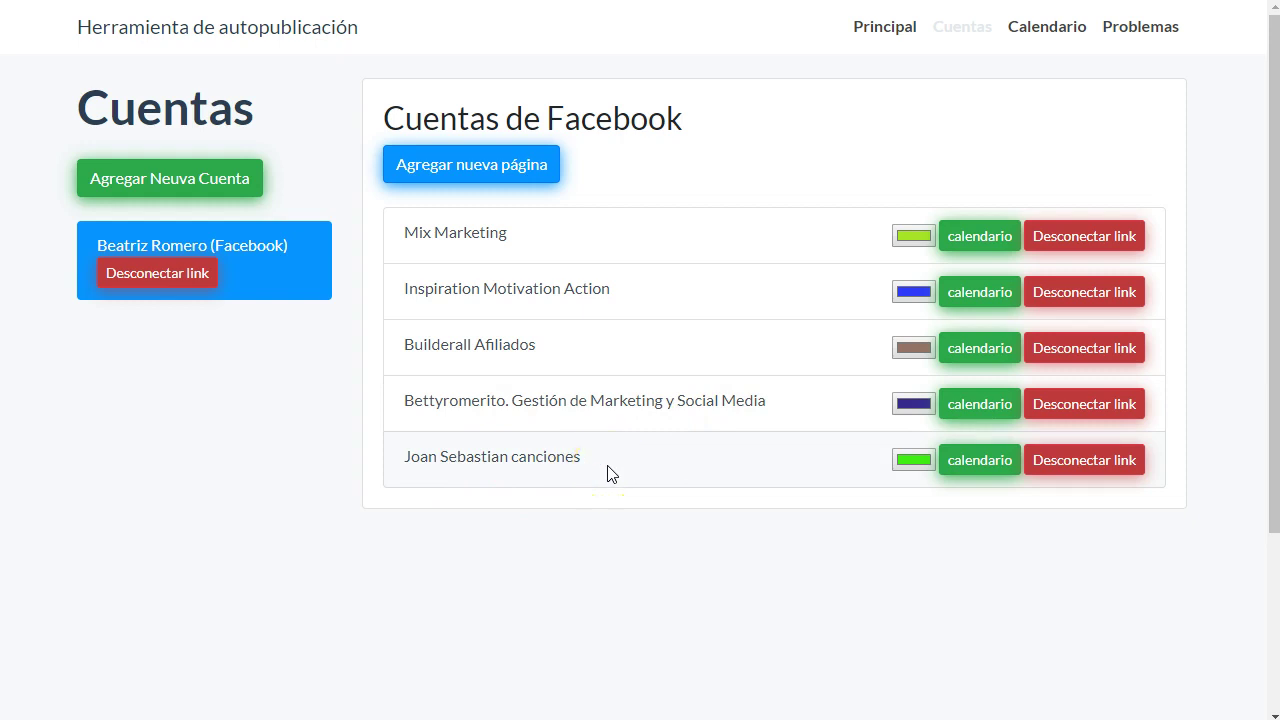
pyautogui.click(480, 165)
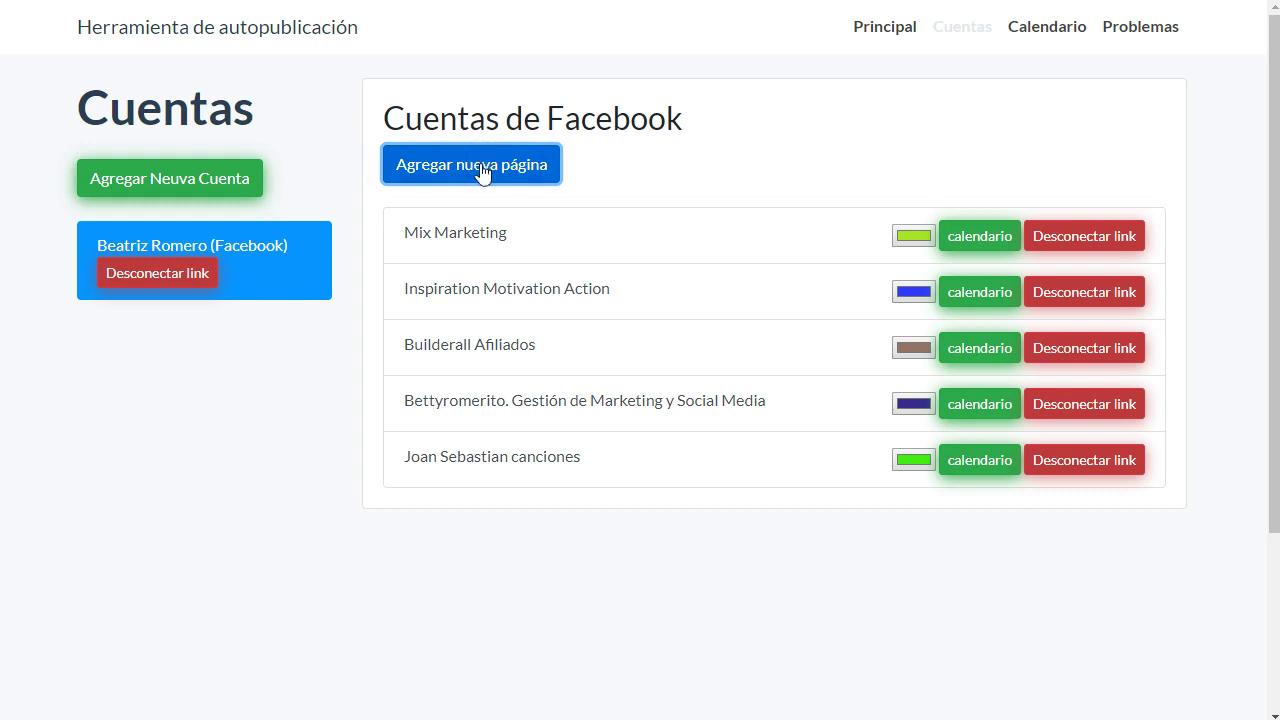
pyautogui.scroll(-2, 476, 300)
pyautogui.scroll(-20, 477, 322)
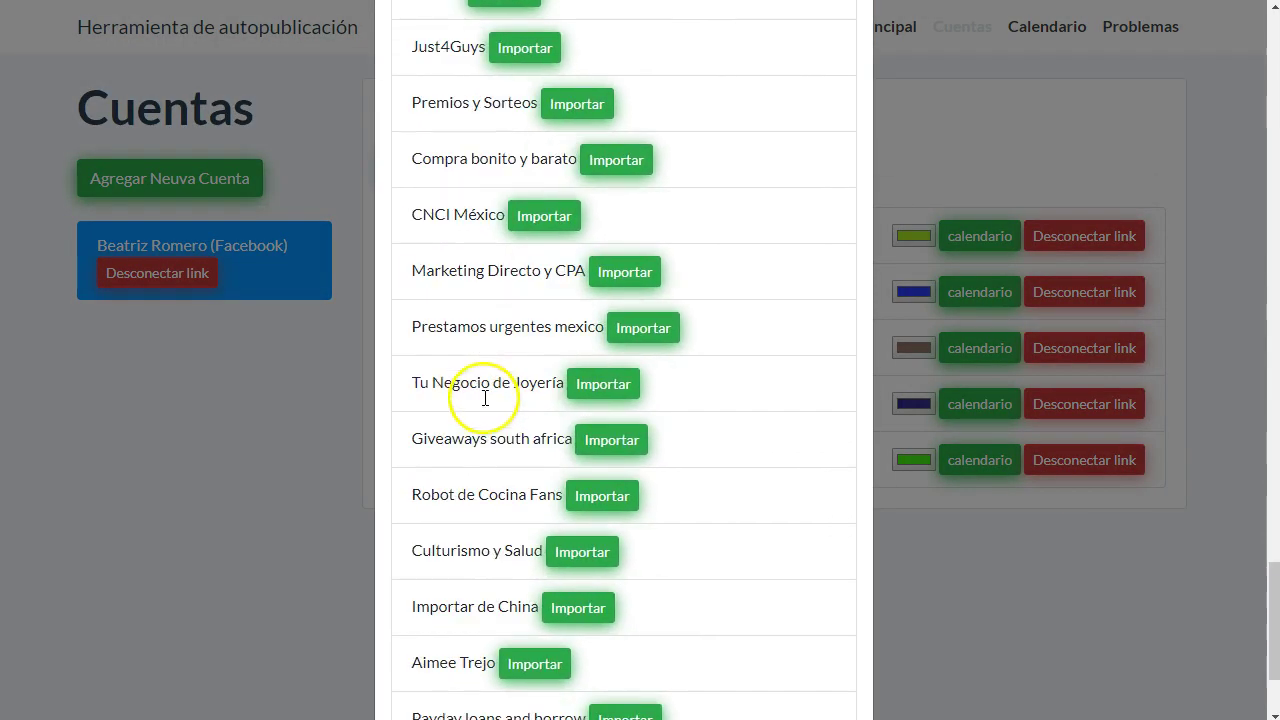
pyautogui.scroll(-2, 484, 398)
pyautogui.click(177, 449)
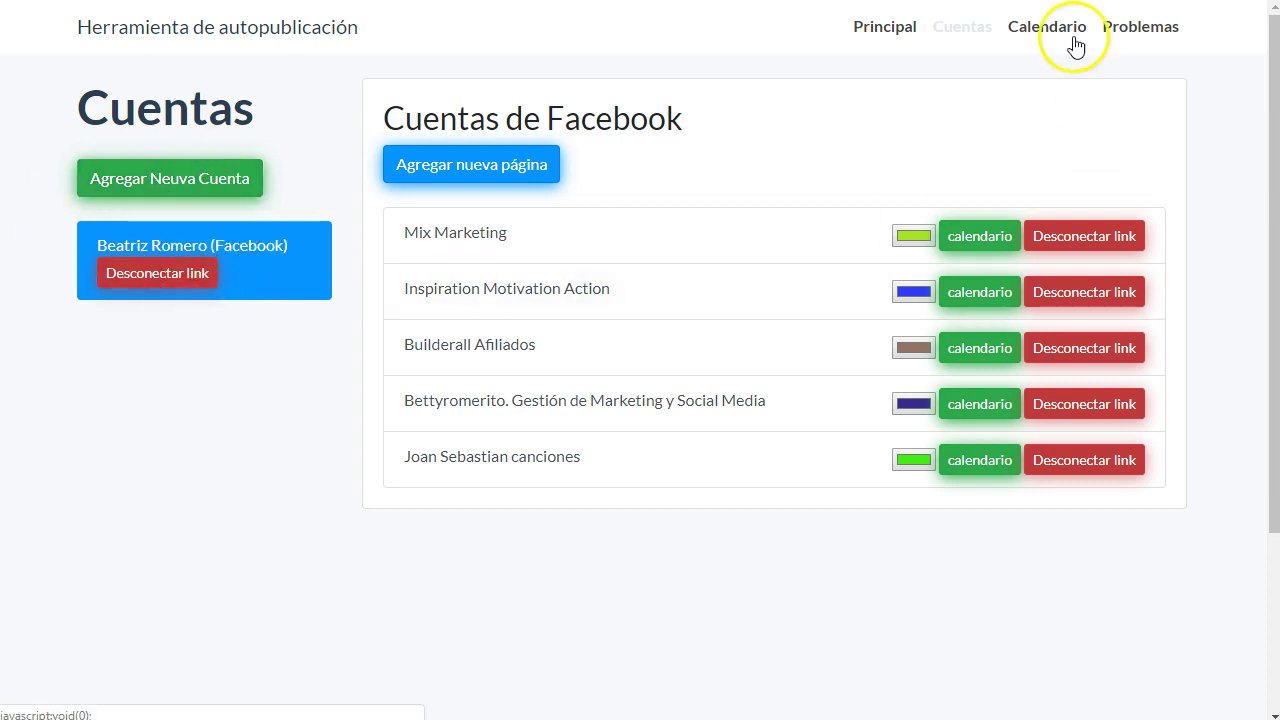
# - From Principal, open Programe sus publicaciones and start a new rule on 26 March 2019
pyautogui.click(882, 28)
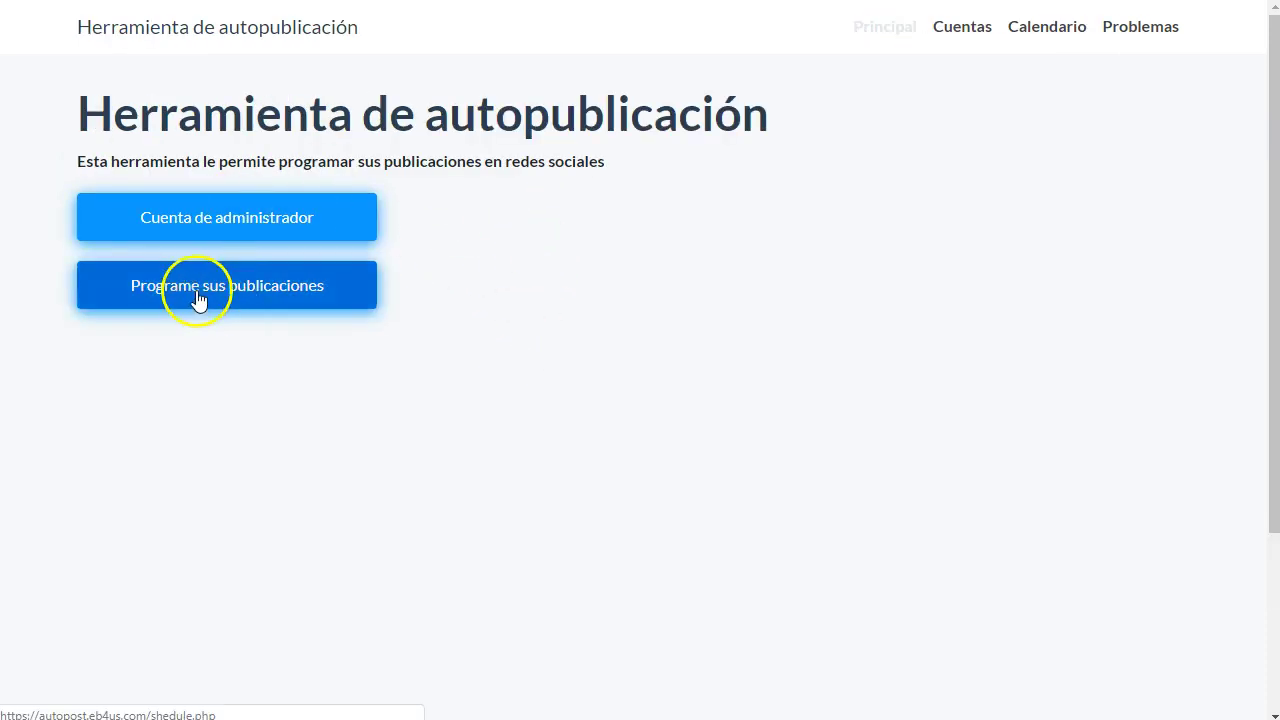
pyautogui.click(196, 297)
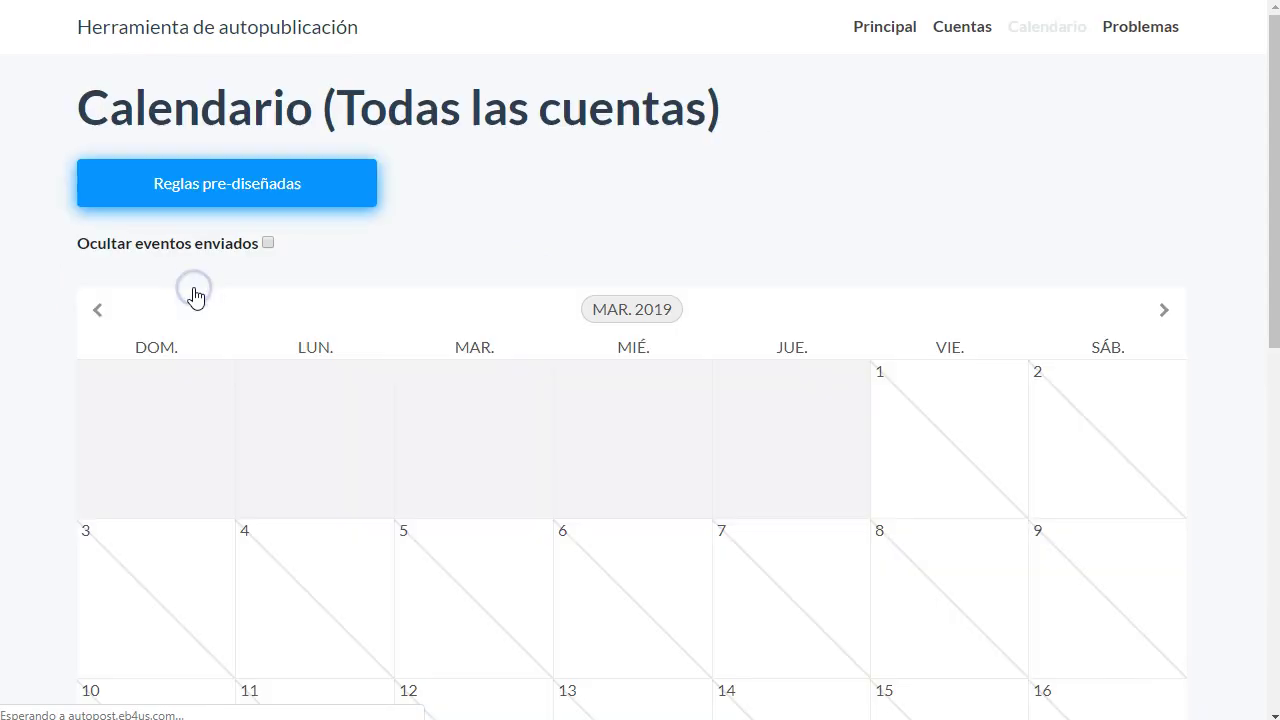
pyautogui.scroll(-4, 553, 389)
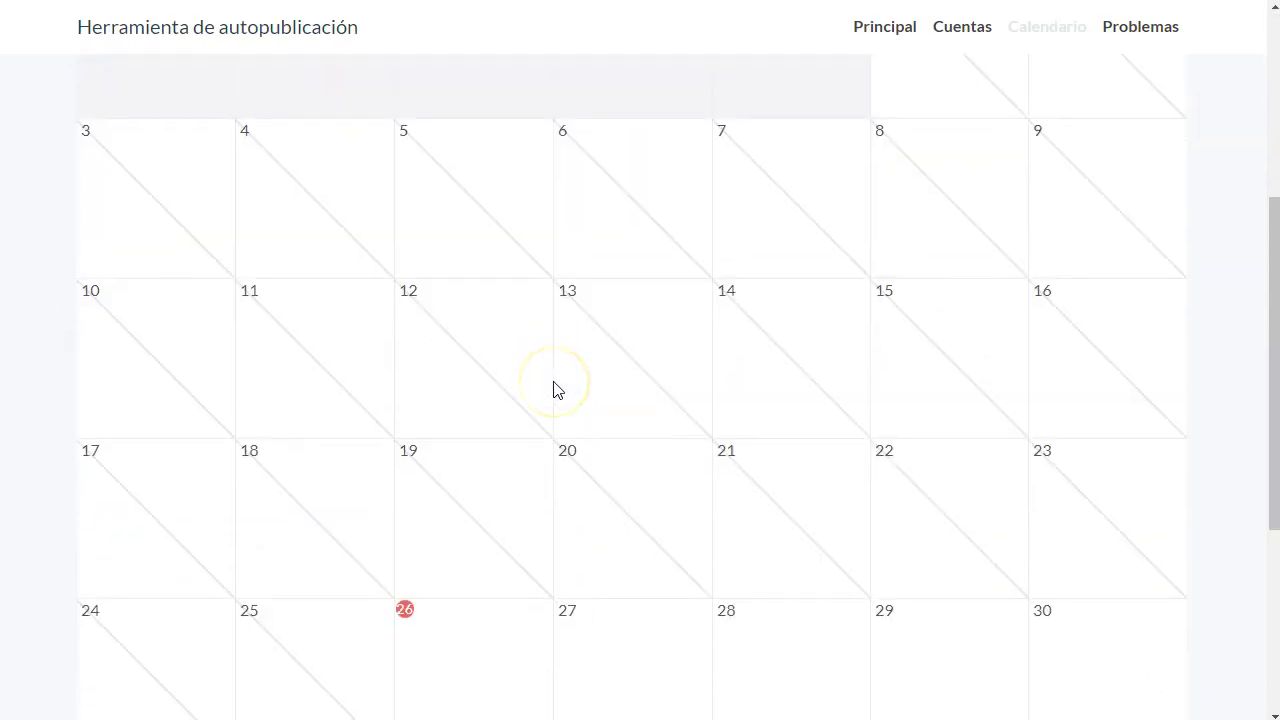
pyautogui.scroll(-3, 557, 389)
pyautogui.scroll(3, 557, 389)
pyautogui.scroll(-3, 563, 349)
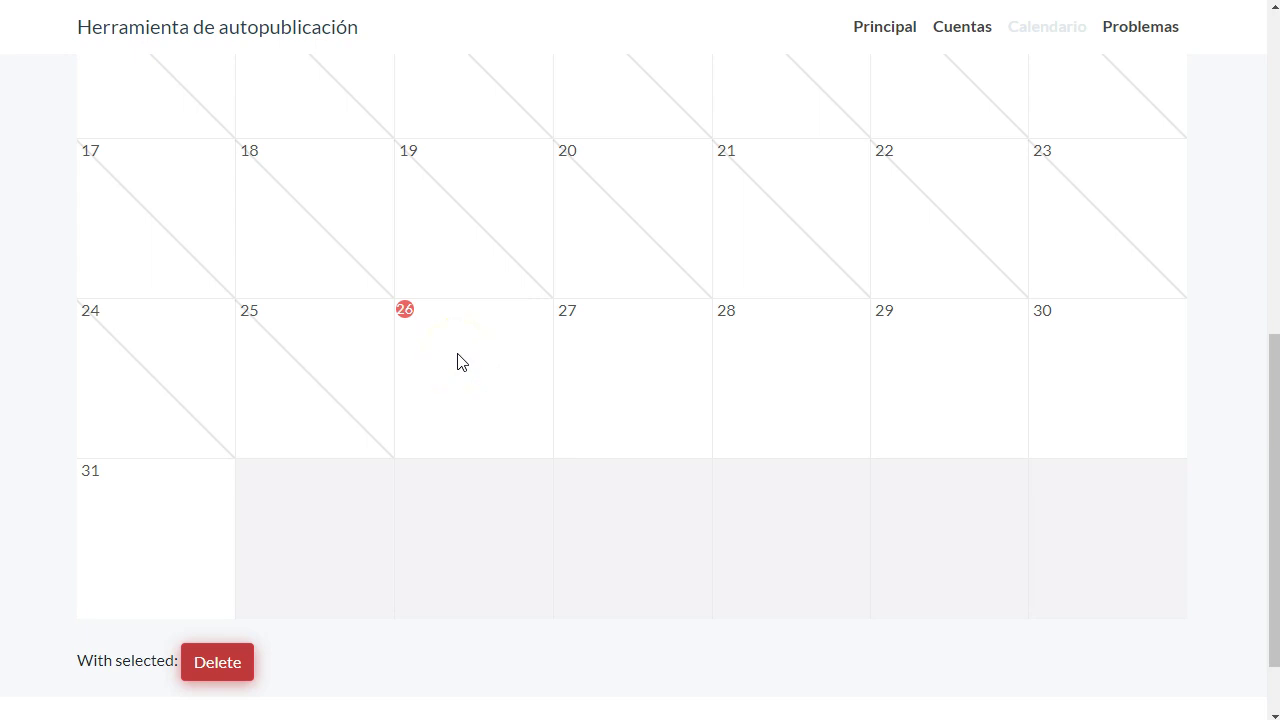
pyautogui.click(458, 361)
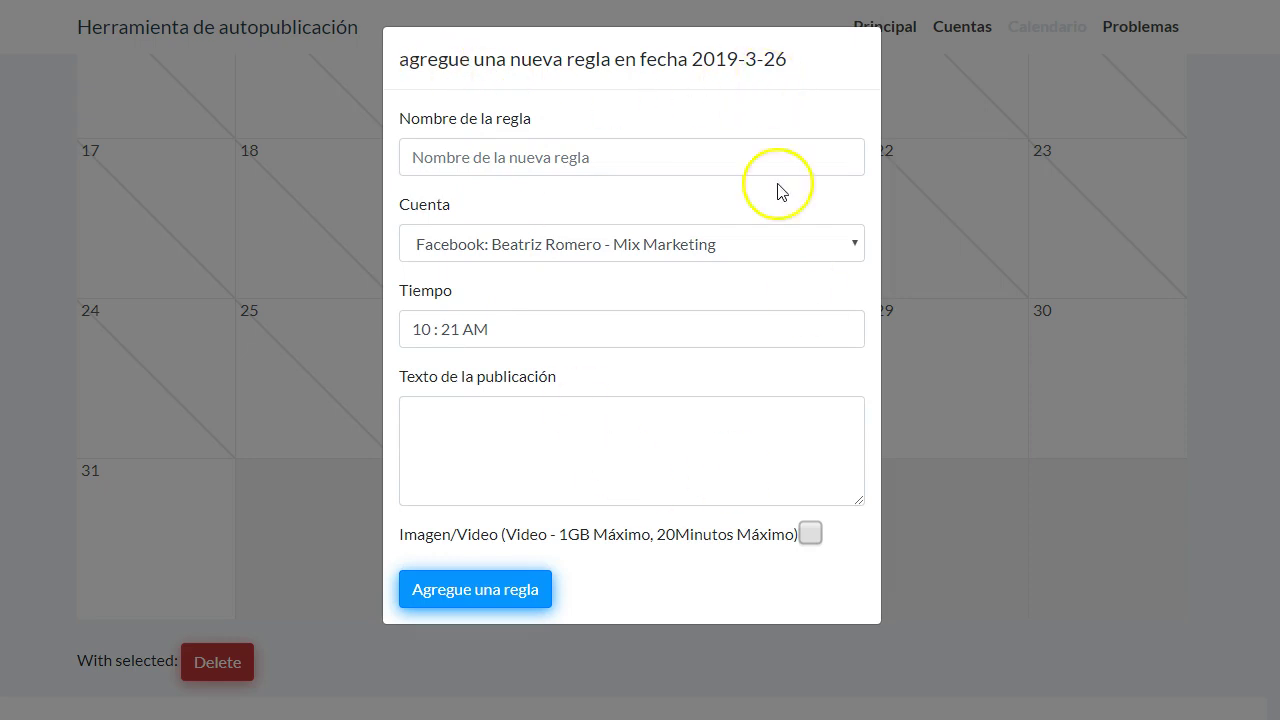
# - Review the 26 March rule fields (Mix Marketing, 10:21 AM) and tick Imagen/Video, then discard the form
pyautogui.moveTo(567, 59); pyautogui.dragTo(610, 59)
pyautogui.click(608, 60)
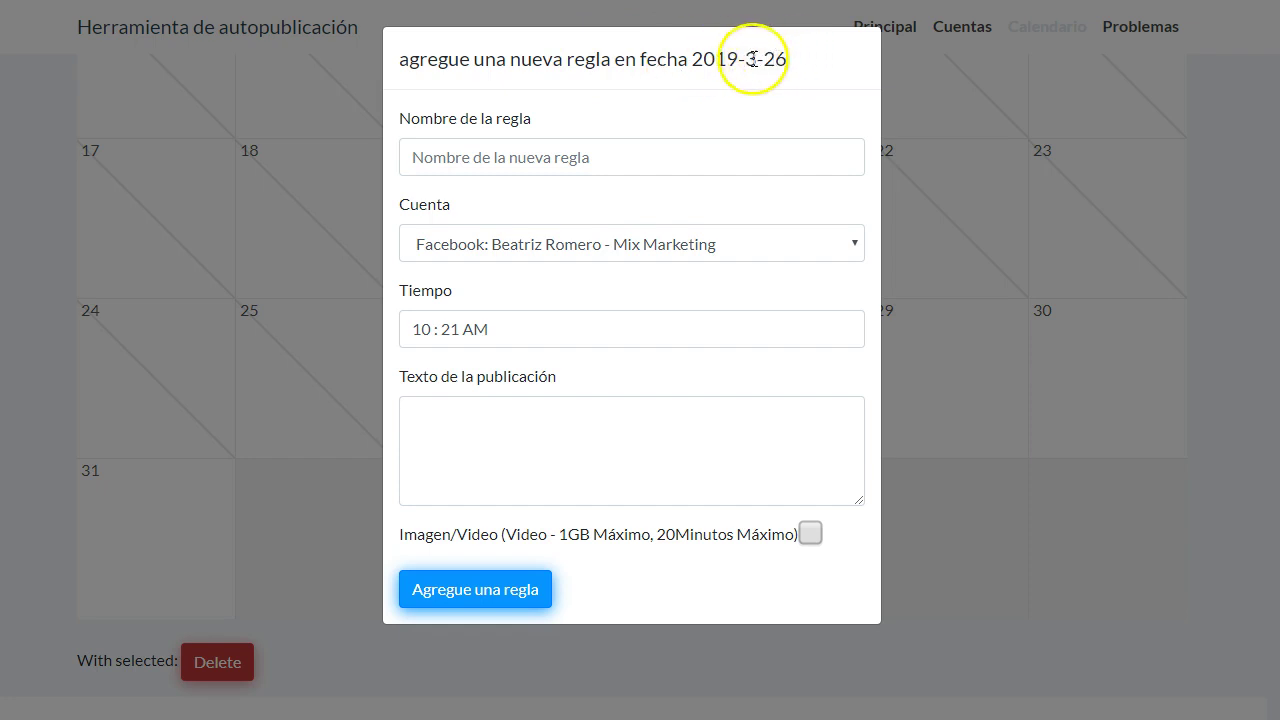
pyautogui.click(594, 157)
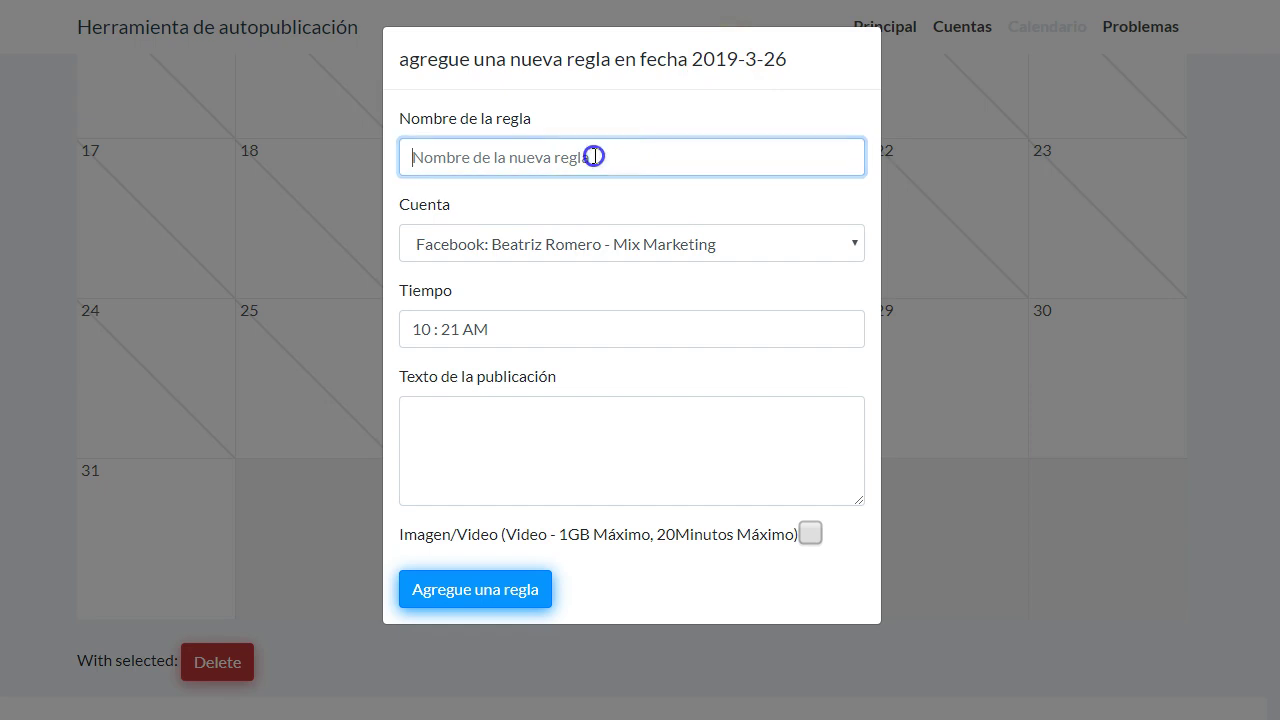
pyautogui.click(530, 250)
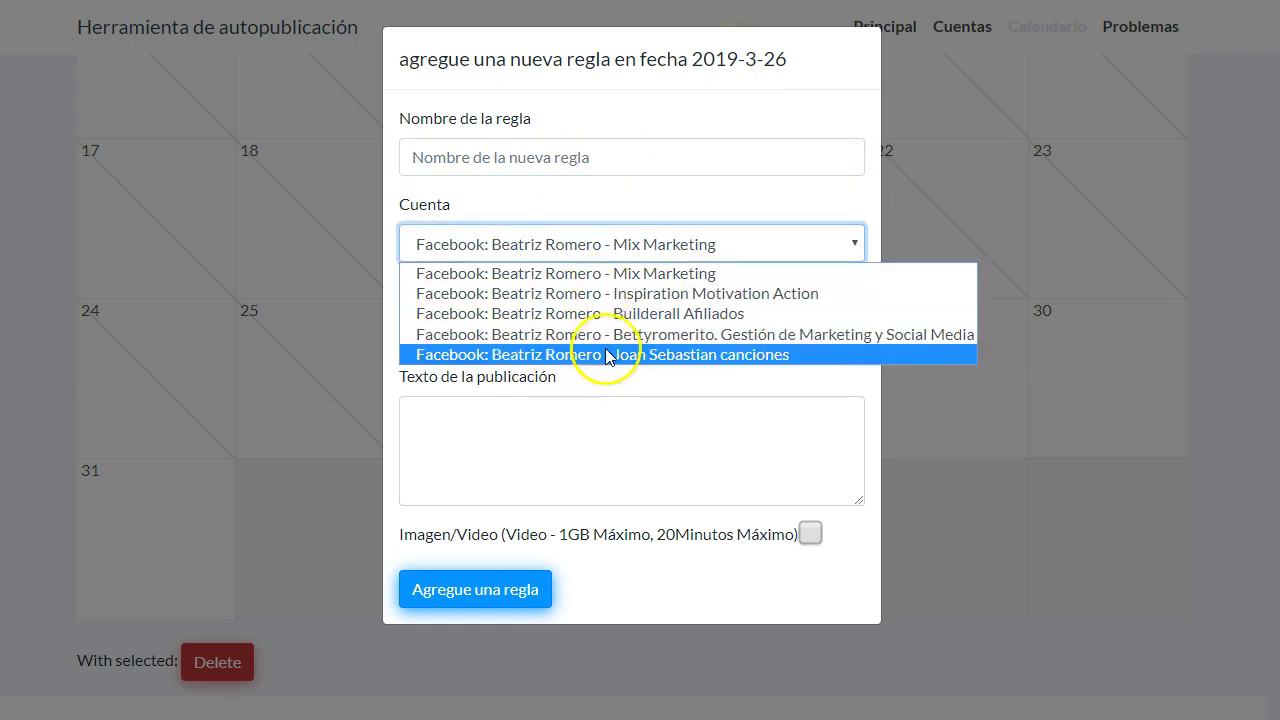
pyautogui.click(657, 214)
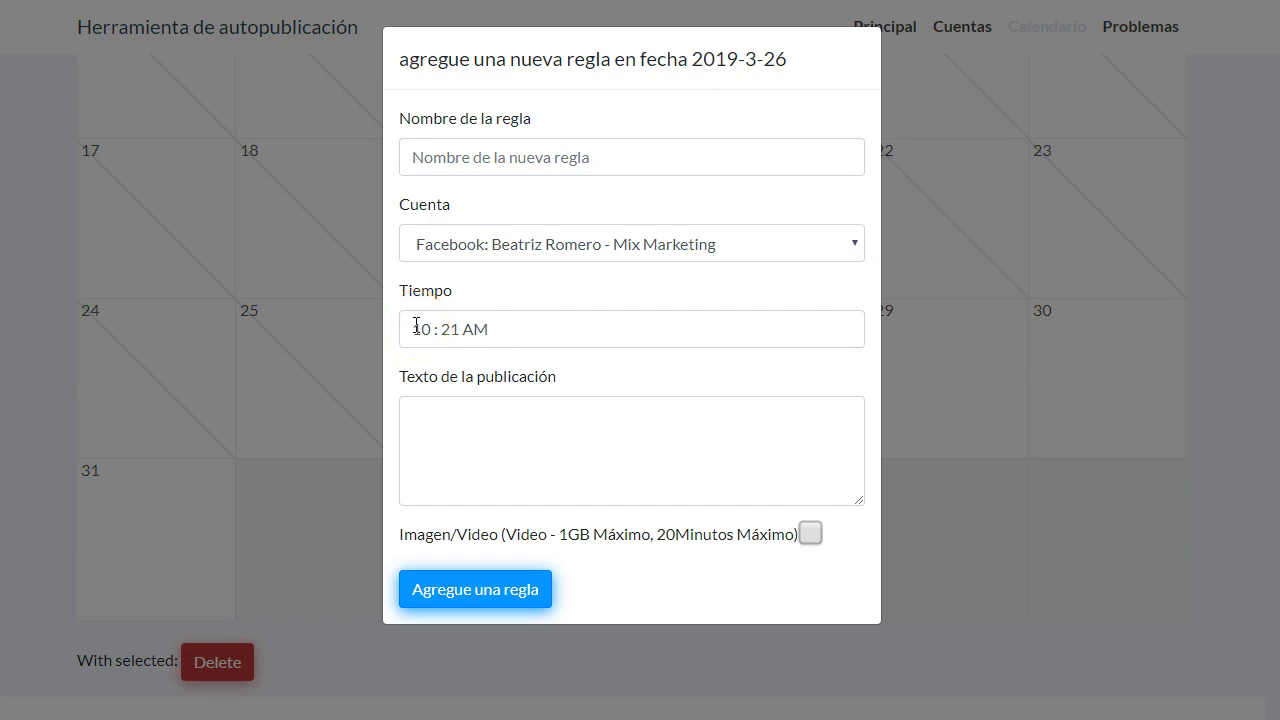
pyautogui.click(422, 319)
pyautogui.click(487, 421)
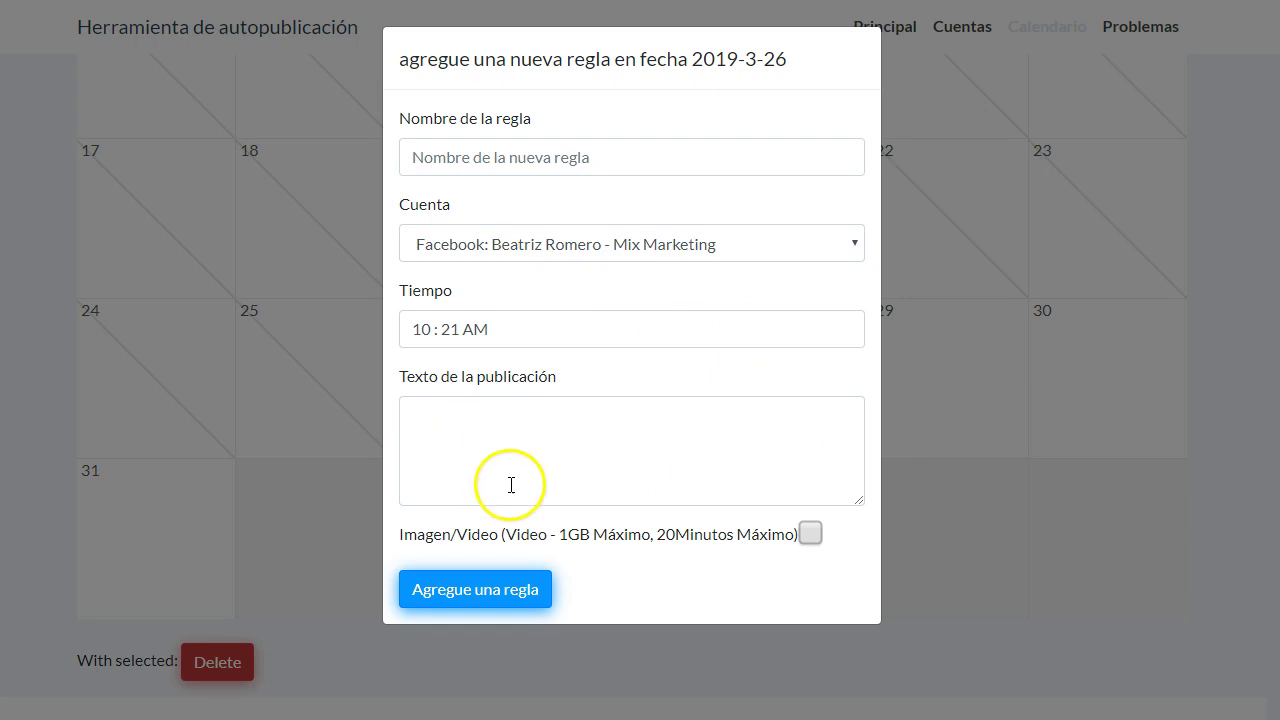
pyautogui.click(810, 534)
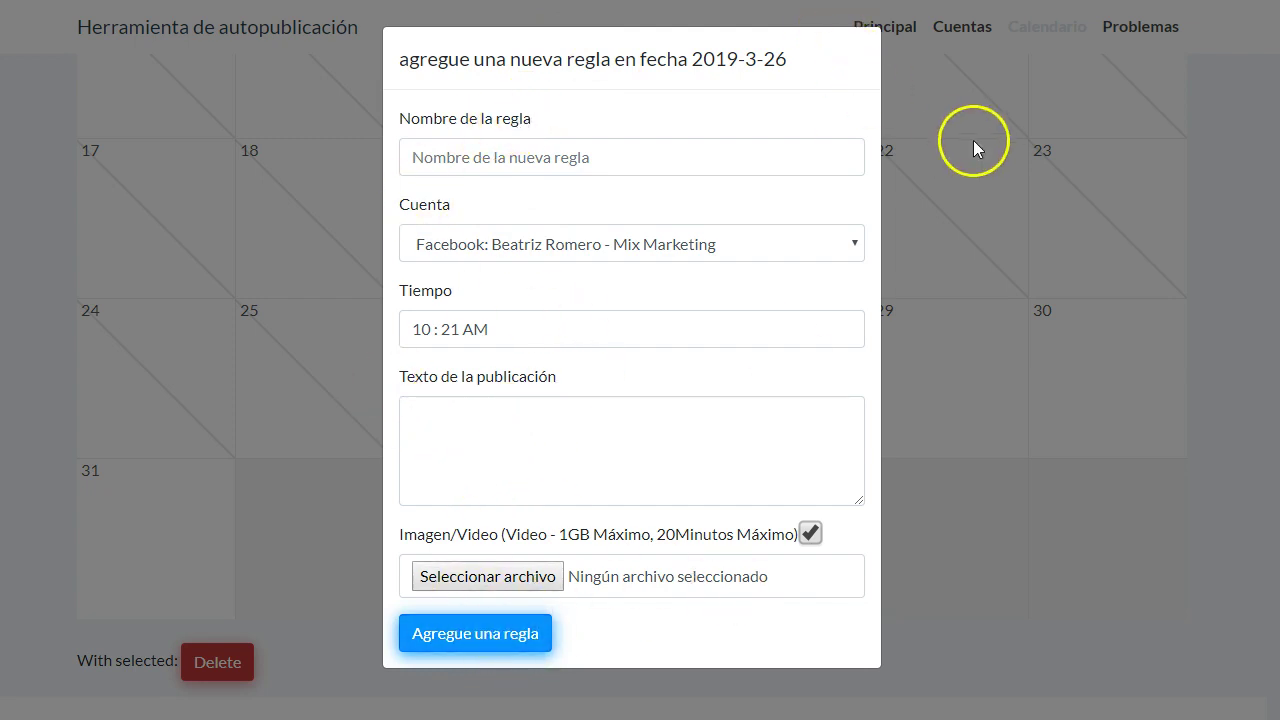
pyautogui.click(1000, 523)
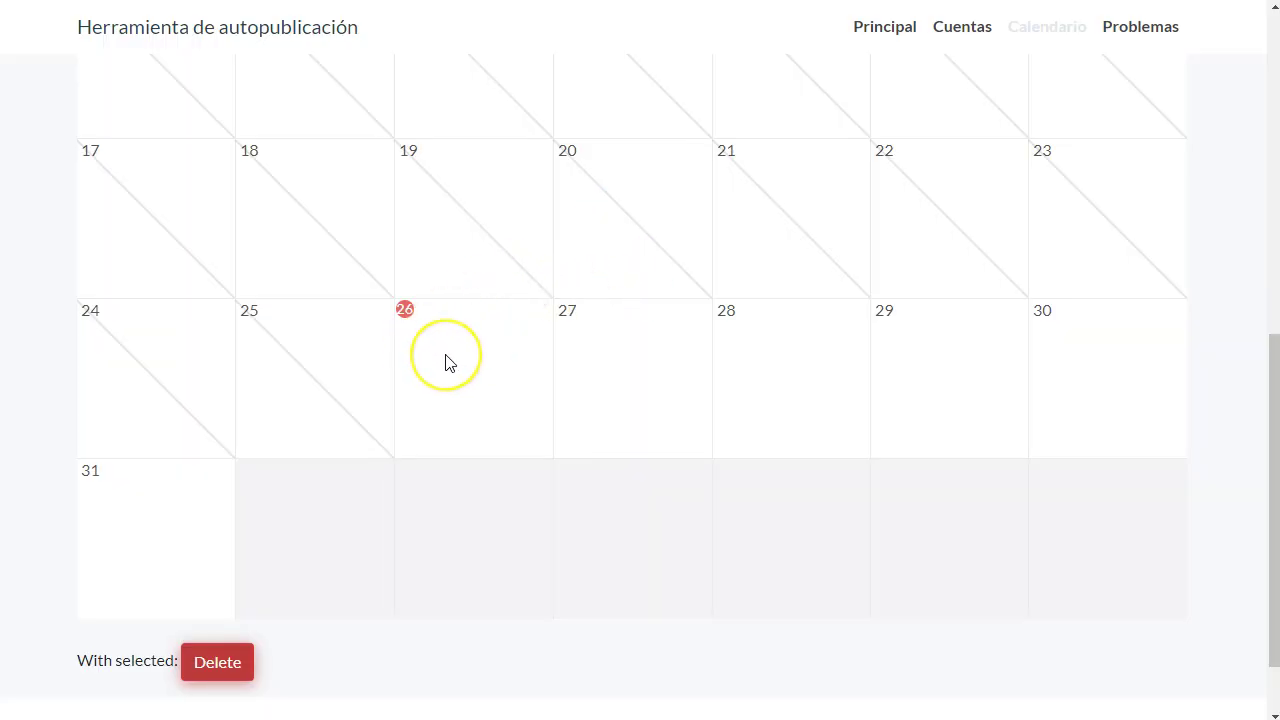
# - Open Reglas pre-diseñadas and expand the Seleccione el grupo dropdown, currently tests (My)
pyautogui.scroll(7, 446, 362)
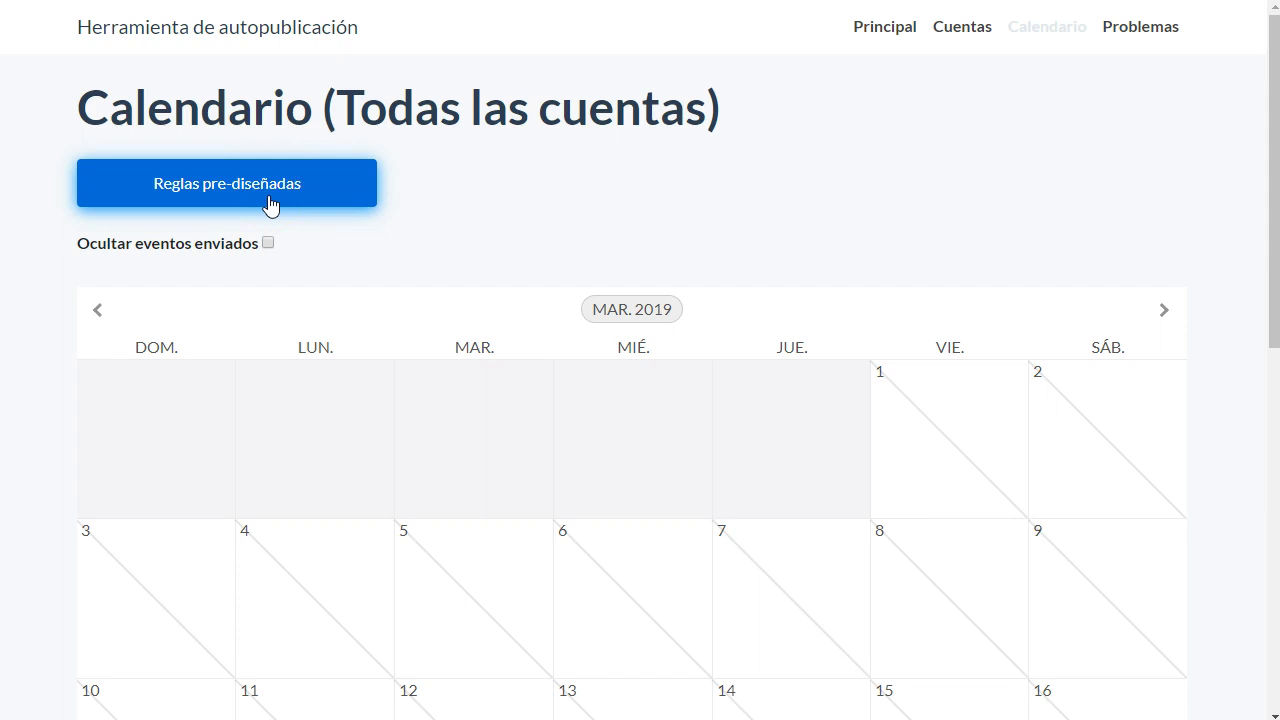
pyautogui.click(259, 192)
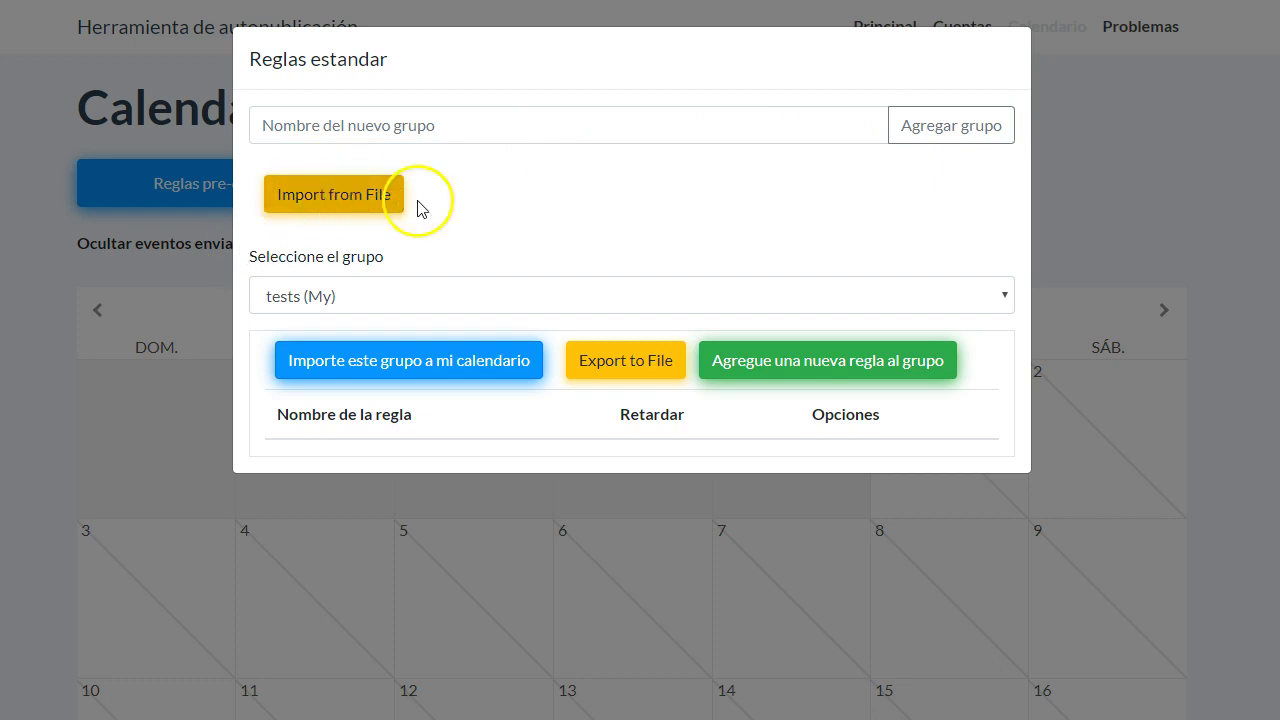
pyautogui.click(332, 298)
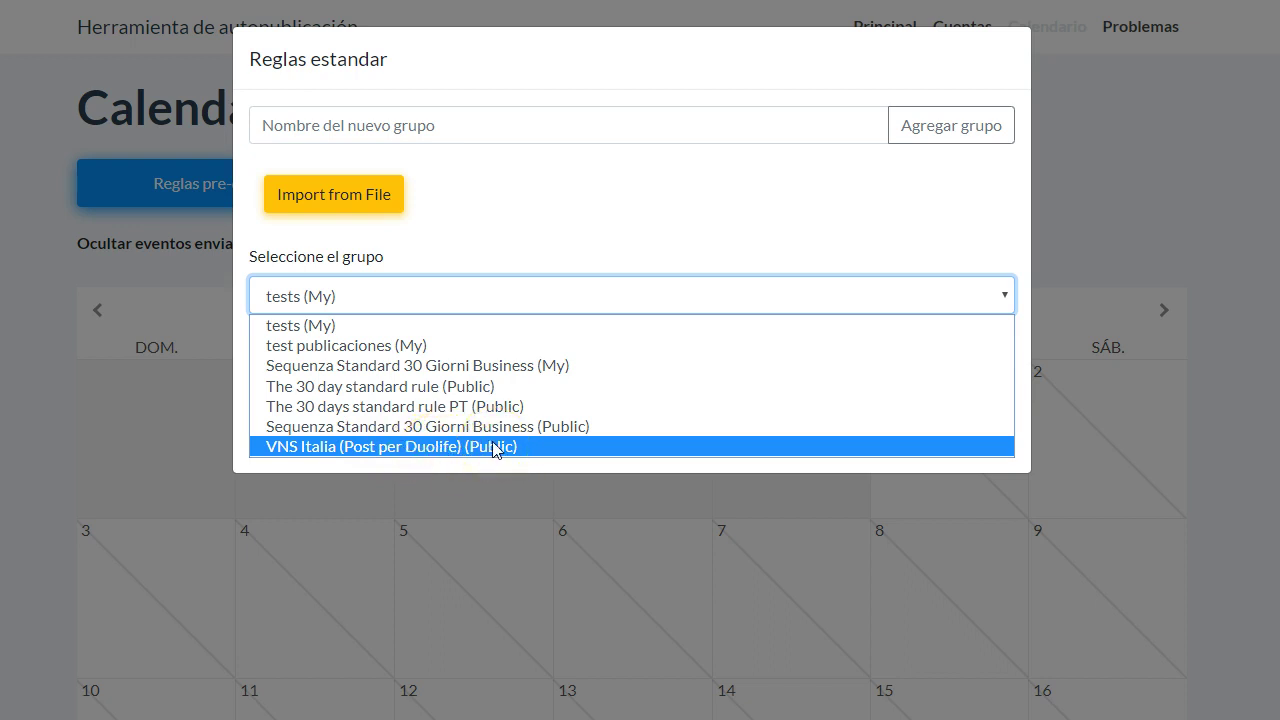
pyautogui.click(390, 395)
pyautogui.click(435, 487)
pyautogui.scroll(-3, 457, 403)
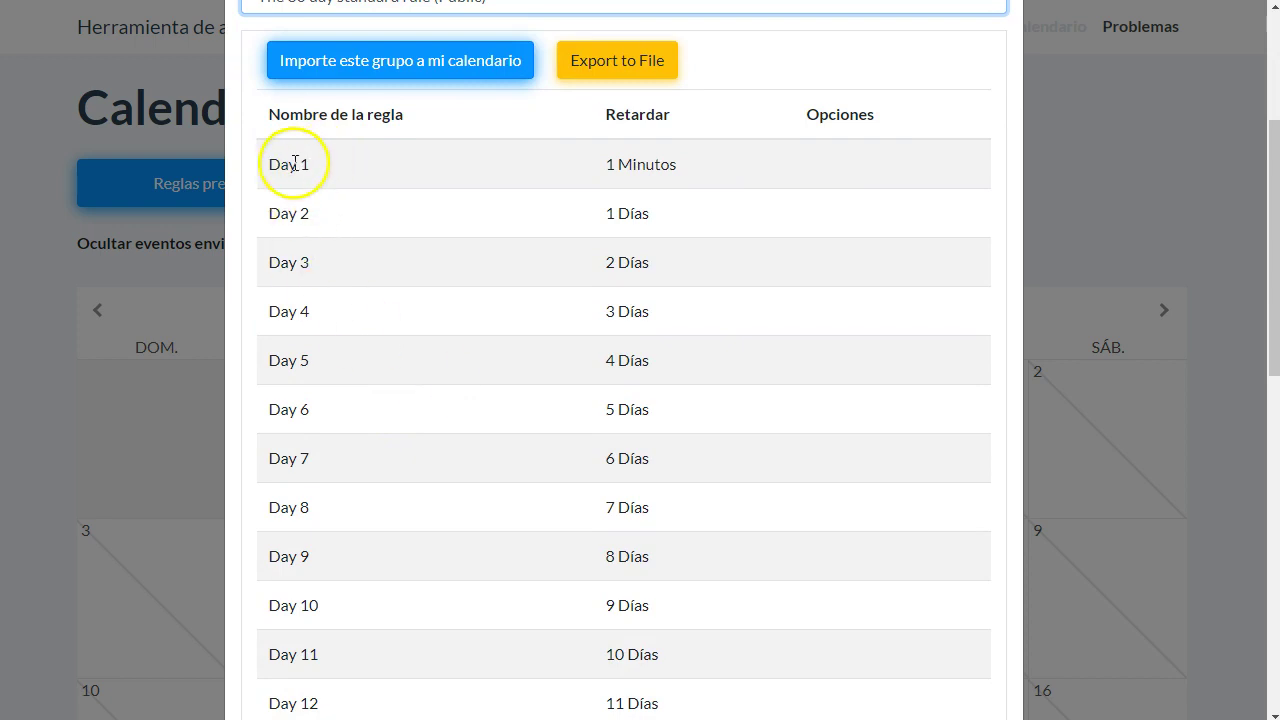
pyautogui.scroll(-8, 366, 397)
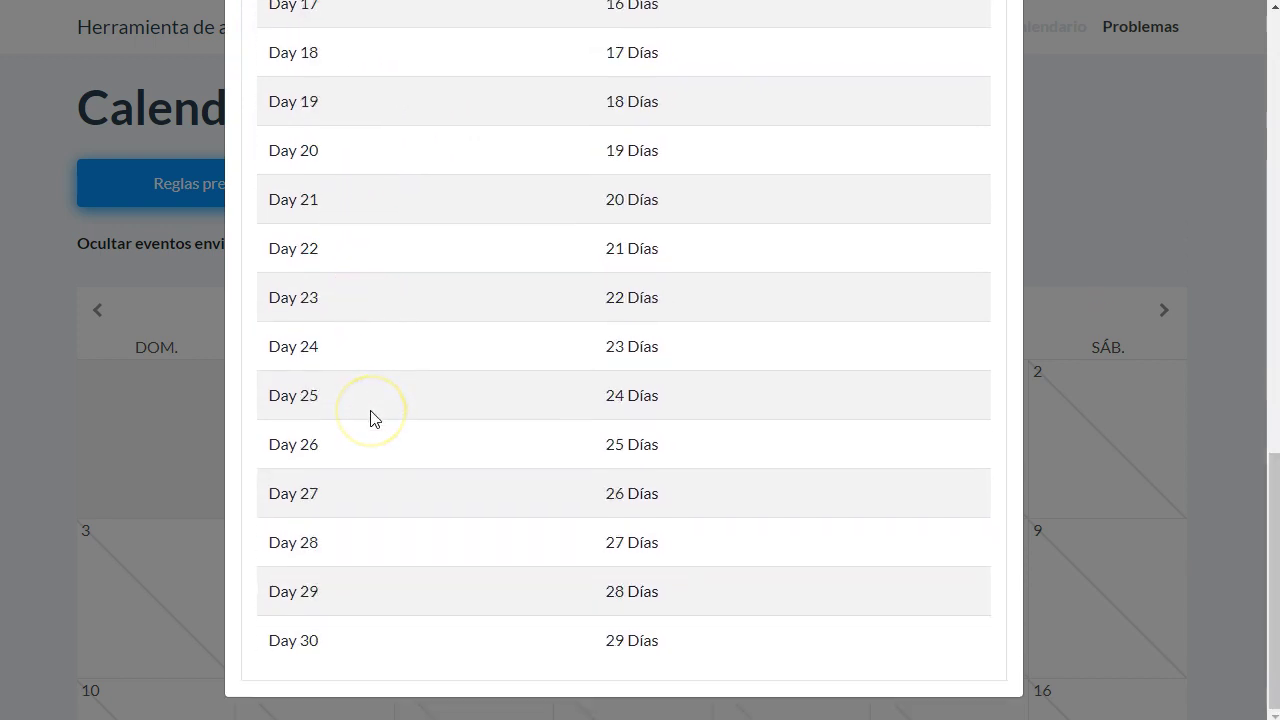
pyautogui.scroll(10, 370, 418)
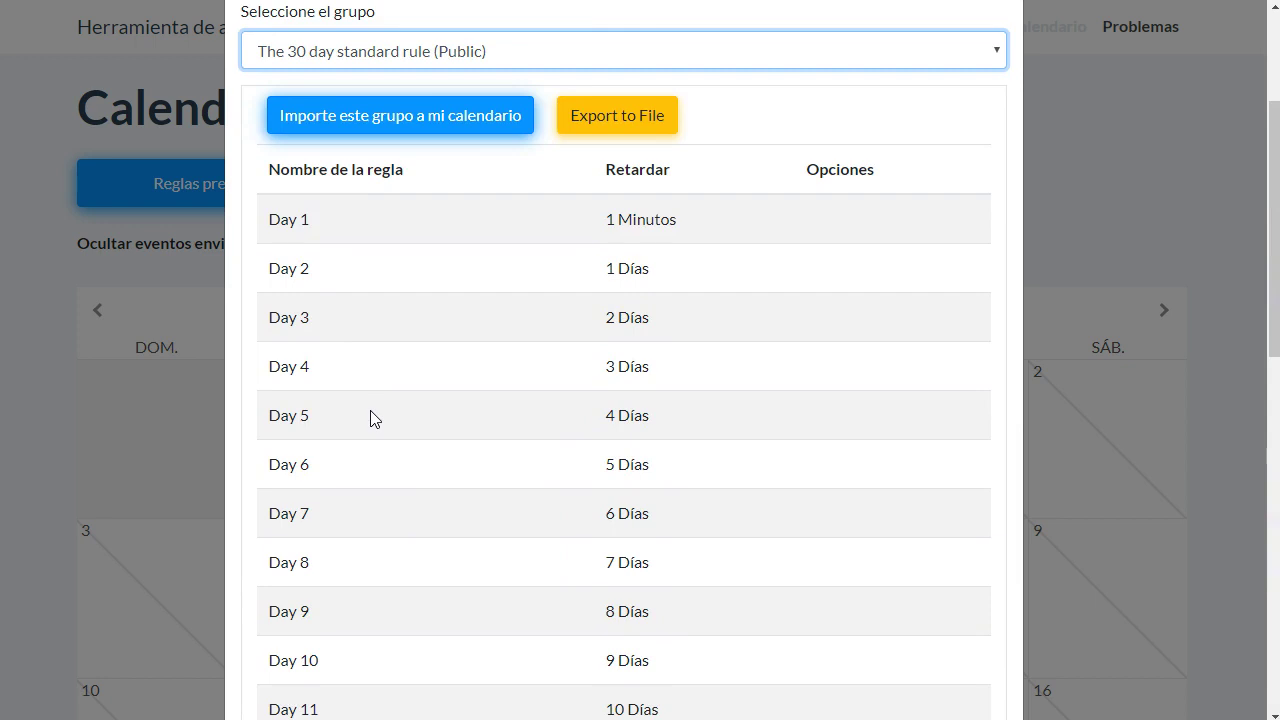
pyautogui.scroll(1, 370, 418)
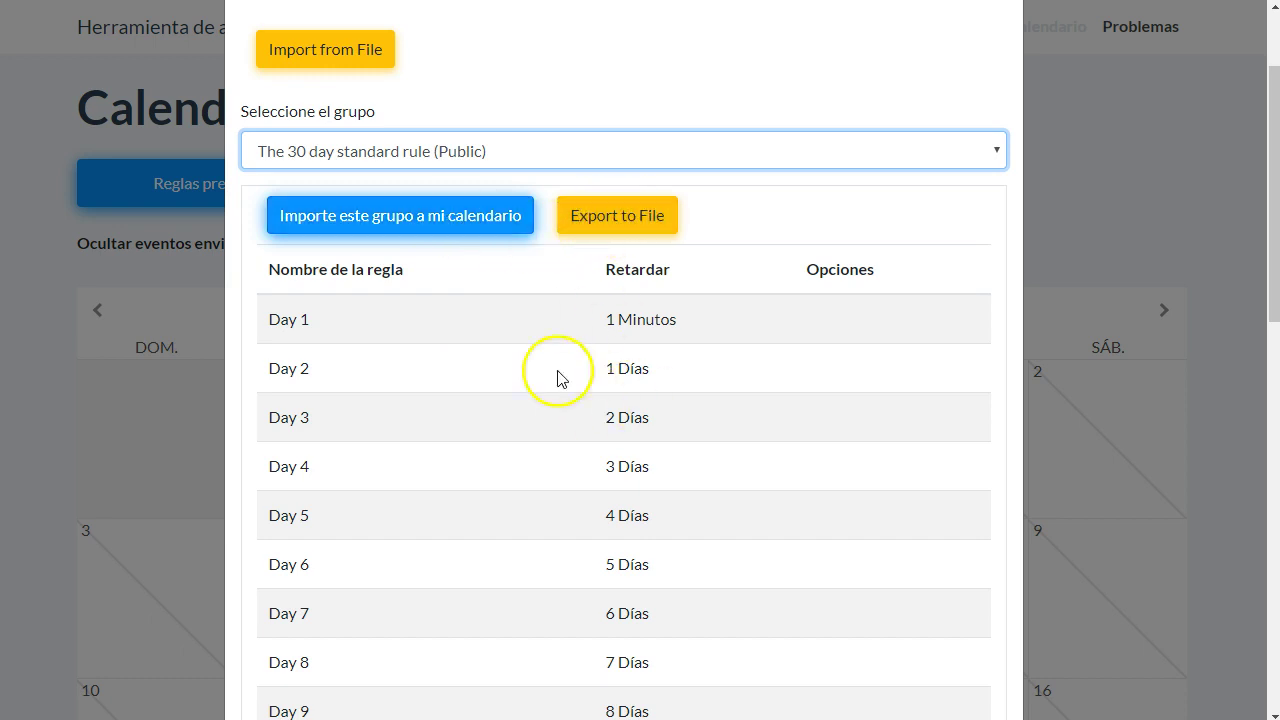
# - Export The 30 day standard rule group as an autopost_group .bag file and view it in Notepad++
pyautogui.click(619, 229)
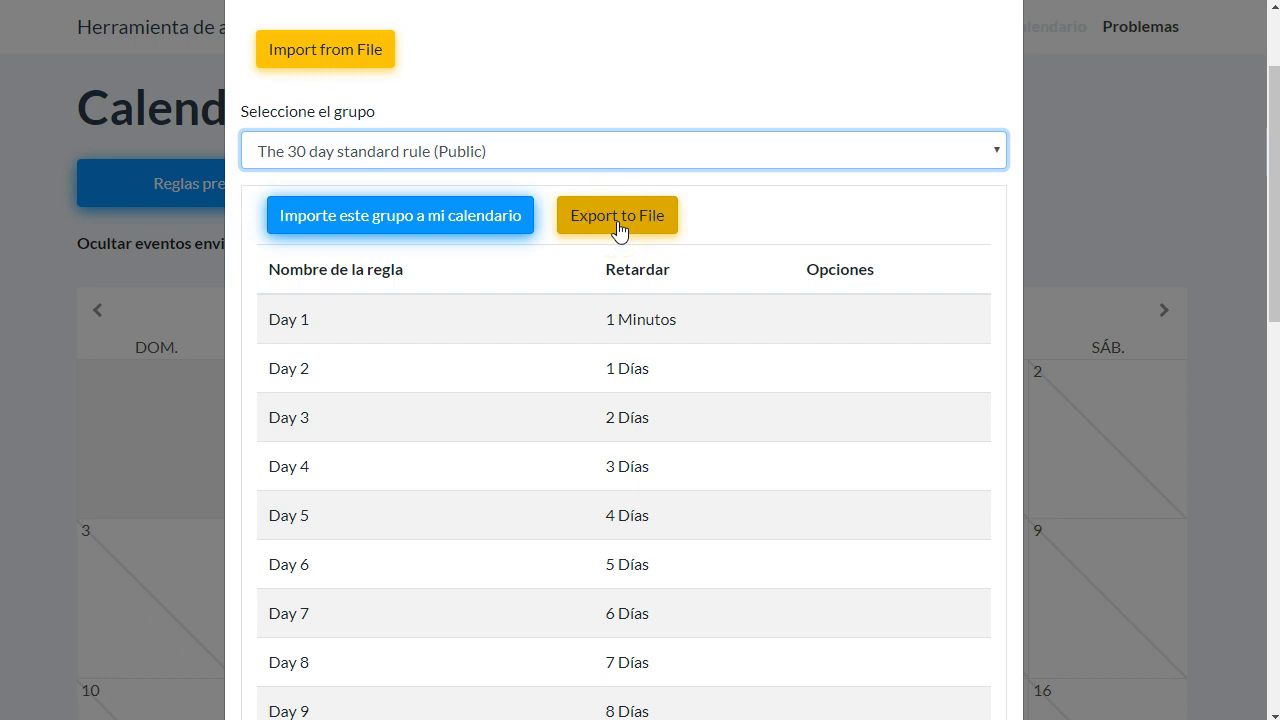
pyautogui.click(360, 54)
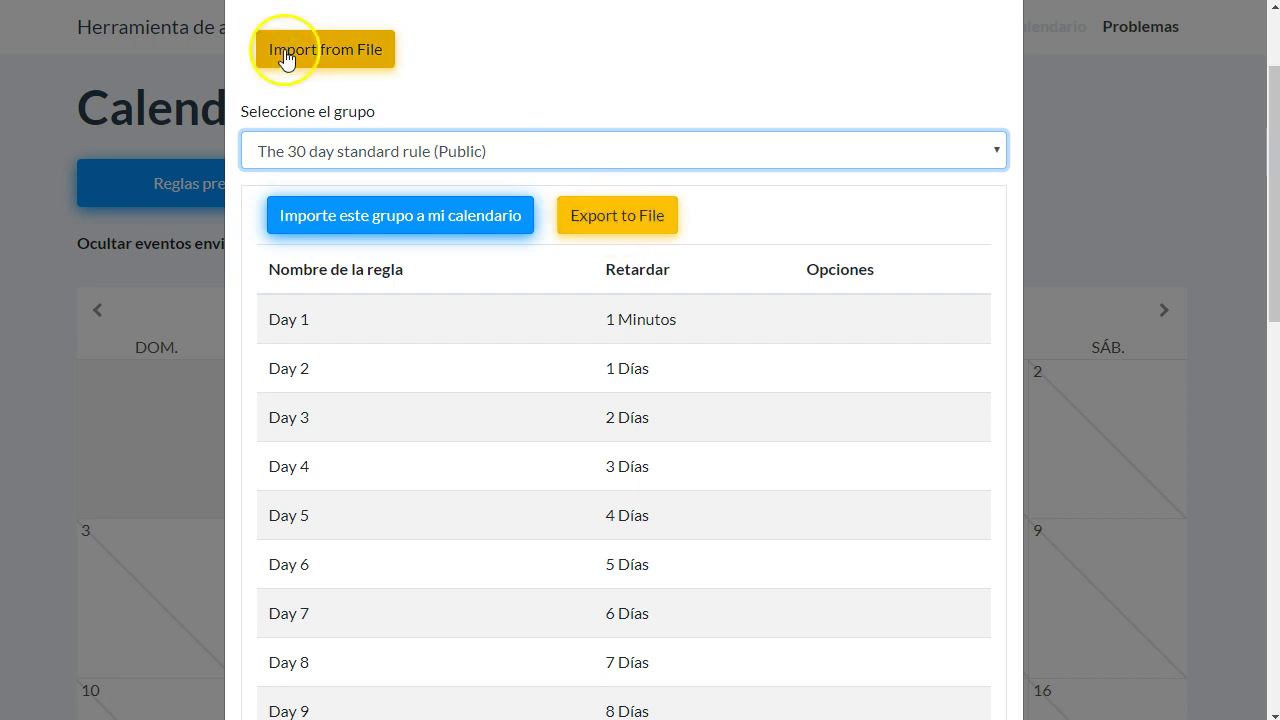
pyautogui.click(617, 229)
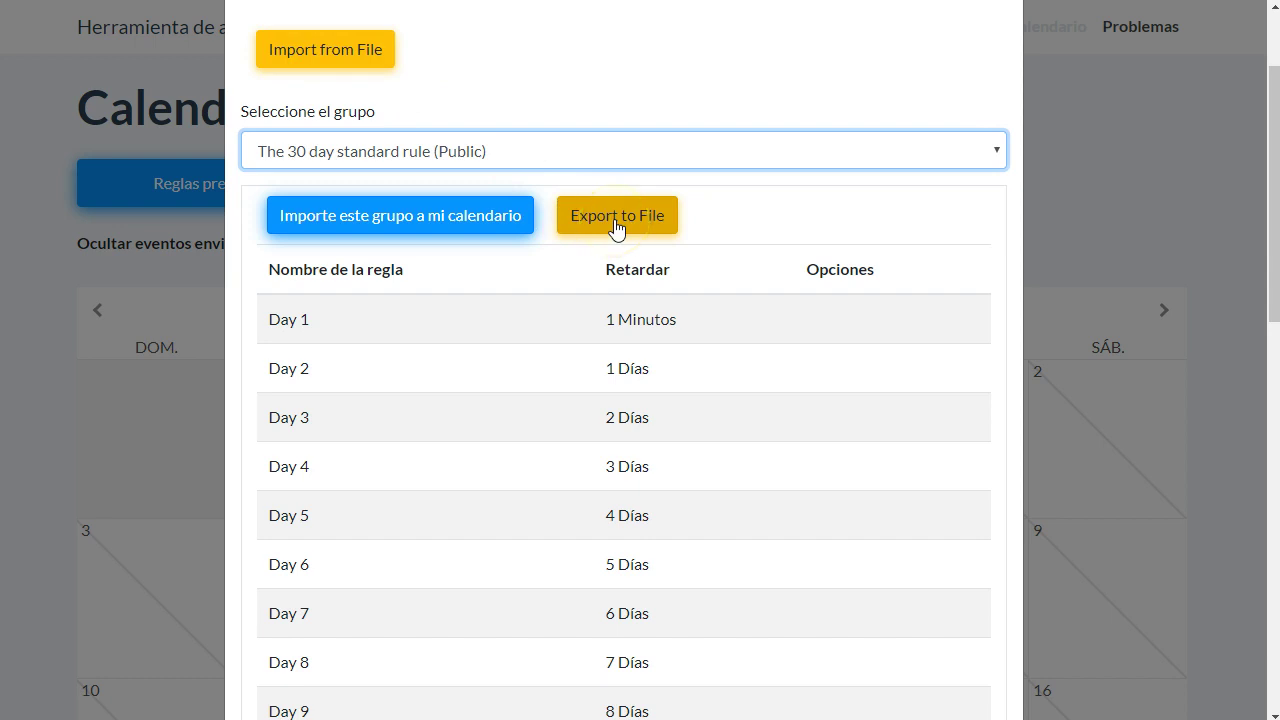
pyautogui.click(616, 229)
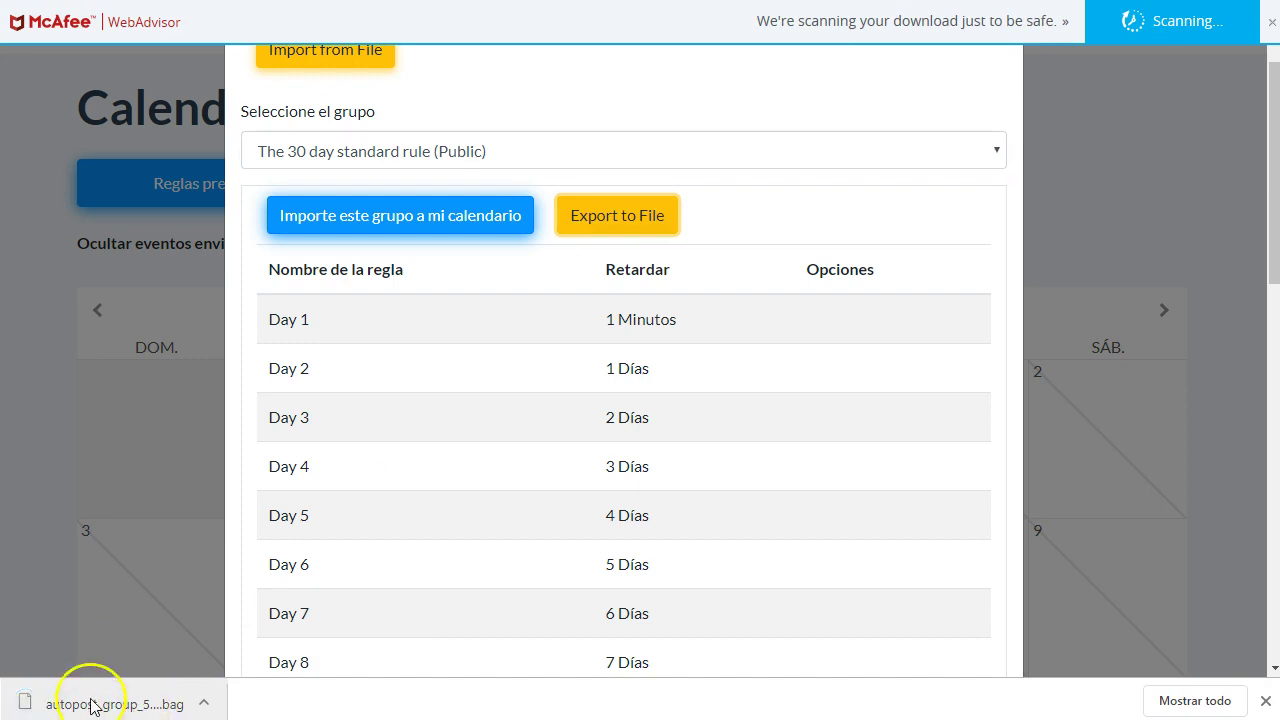
pyautogui.click(62, 698)
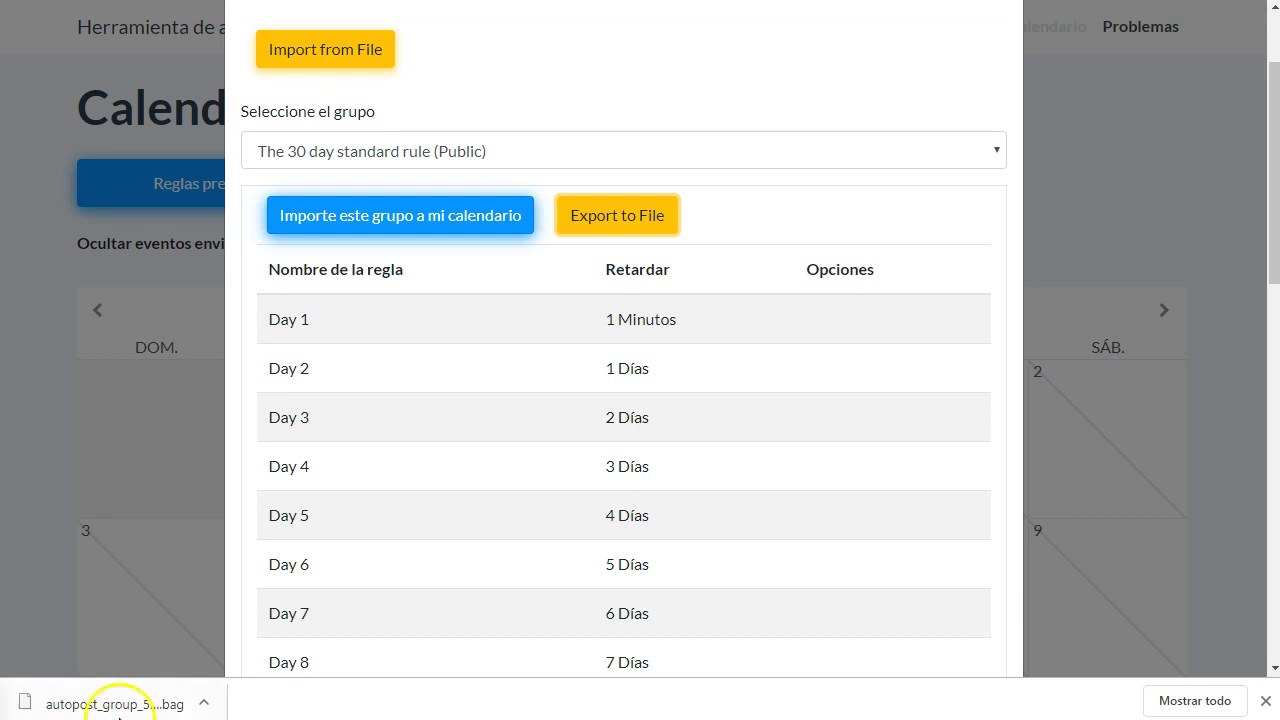
pyautogui.click(118, 704)
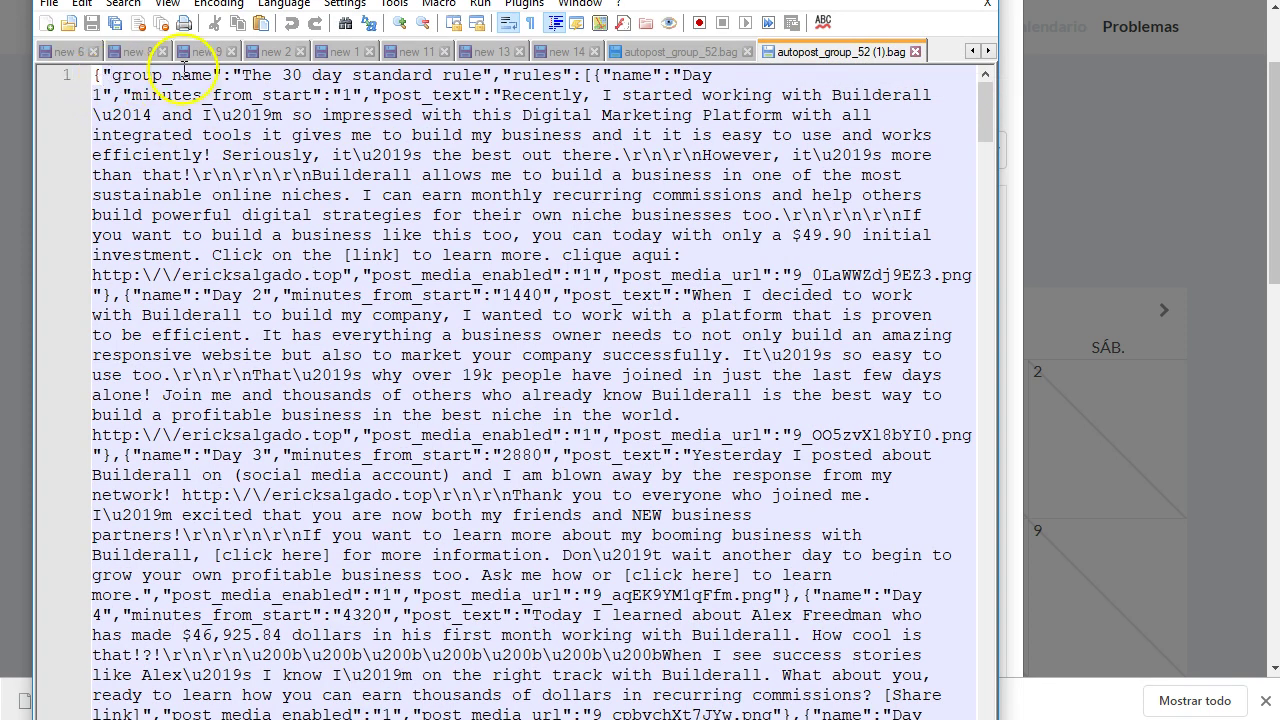
pyautogui.moveTo(242, 74); pyautogui.dragTo(477, 68)
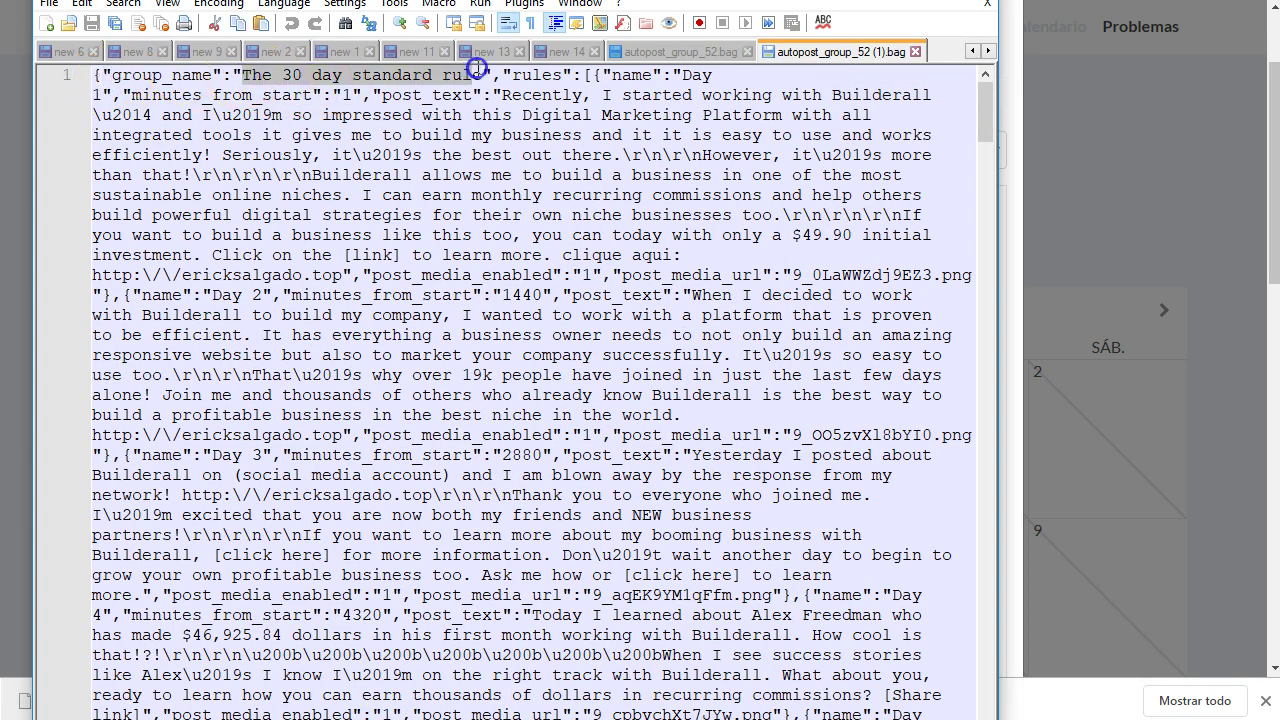
pyautogui.click(538, 74)
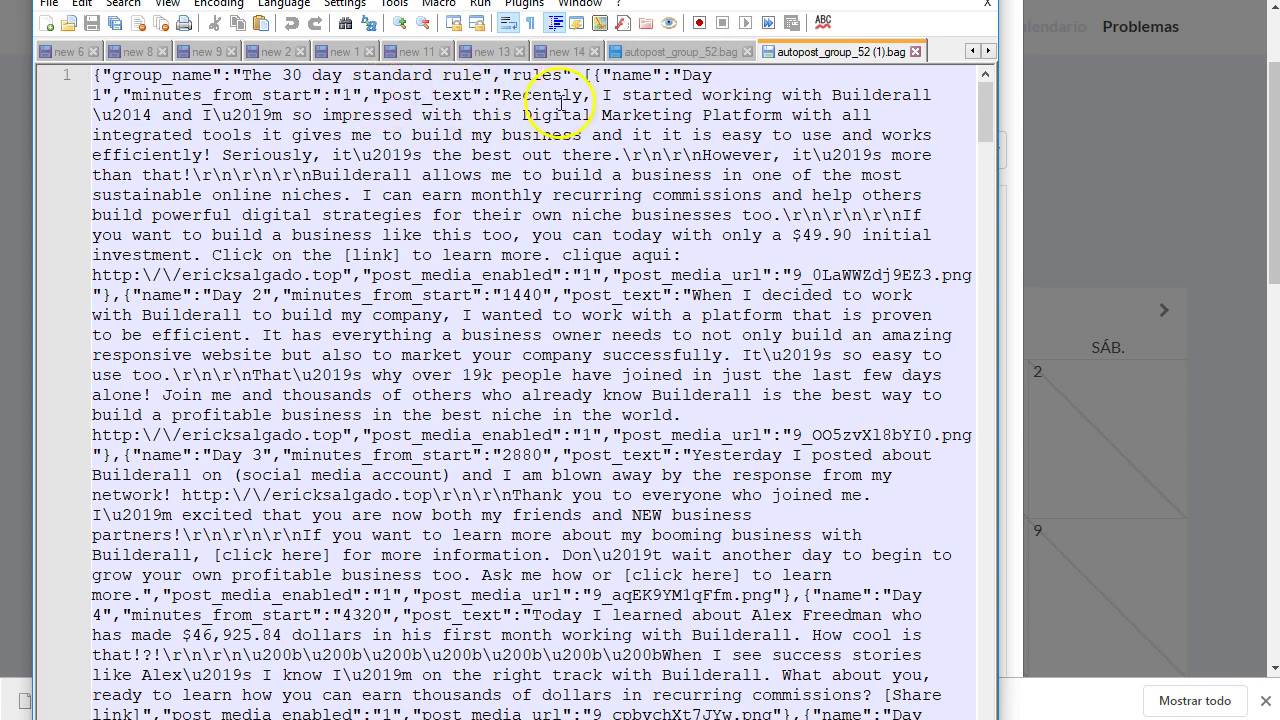
pyautogui.moveTo(503, 95); pyautogui.dragTo(562, 155)
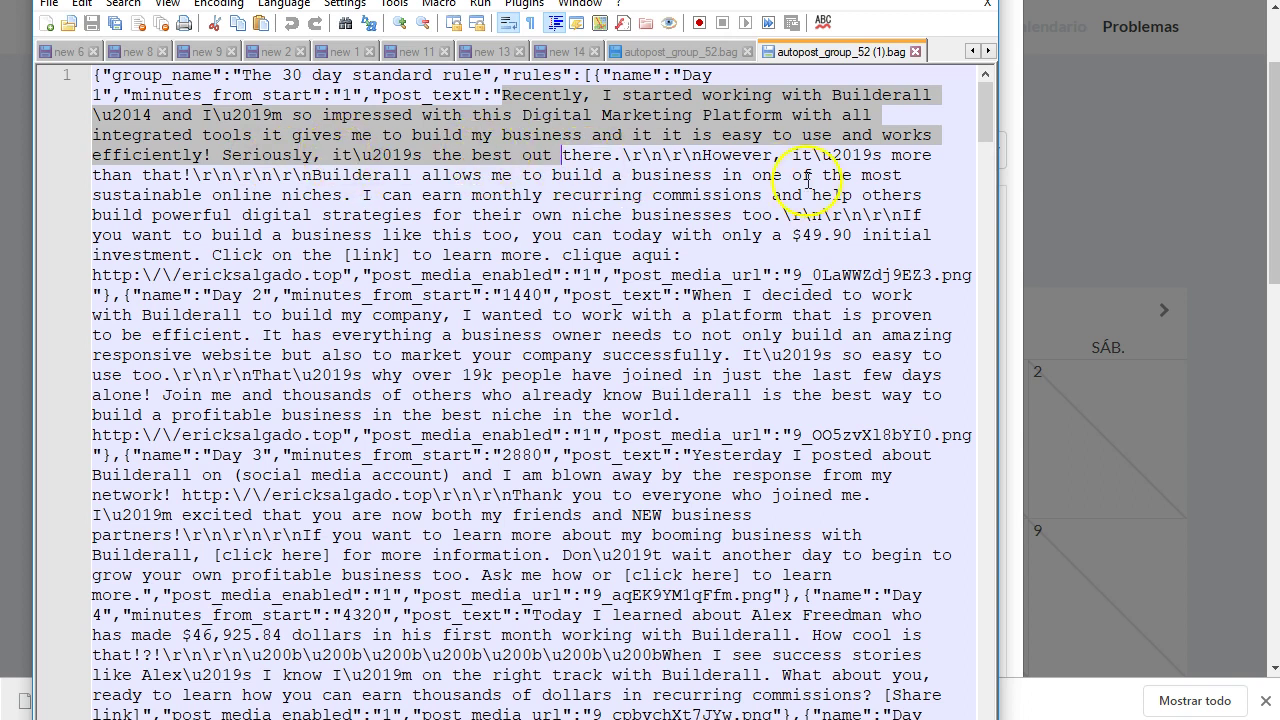
pyautogui.click(635, 167)
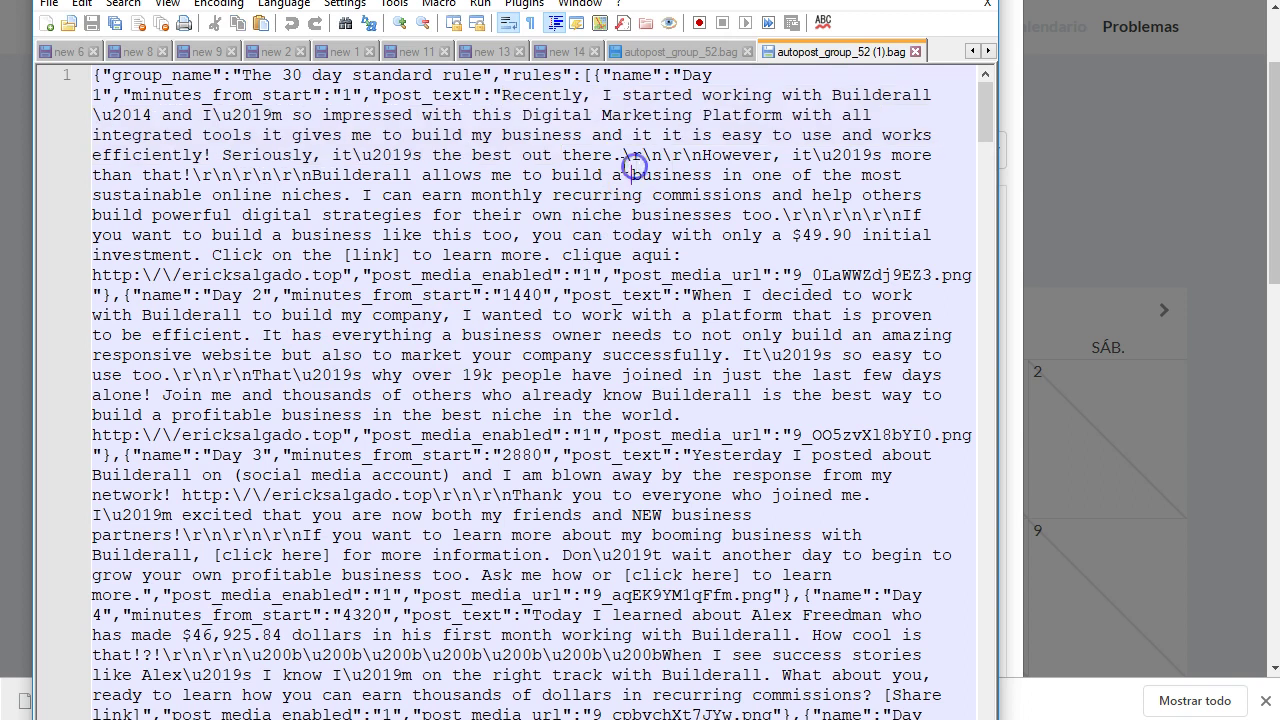
pyautogui.moveTo(500, 97); pyautogui.dragTo(557, 177)
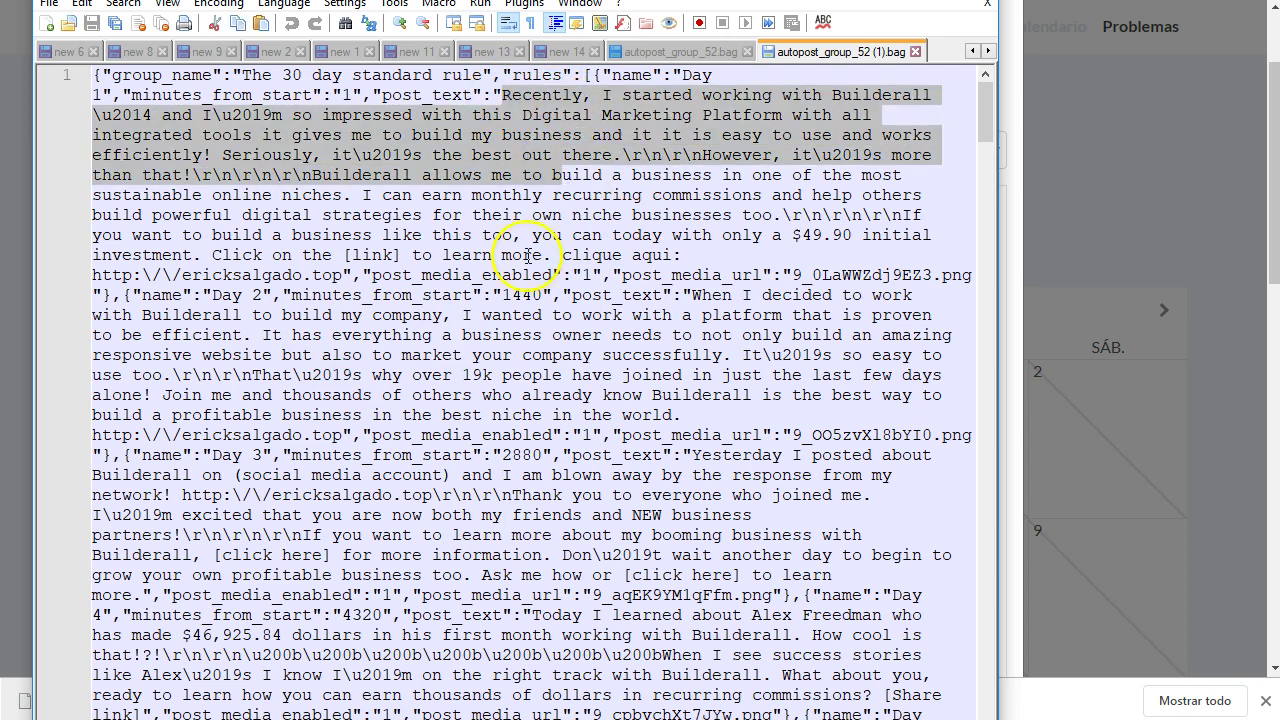
pyautogui.click(409, 334)
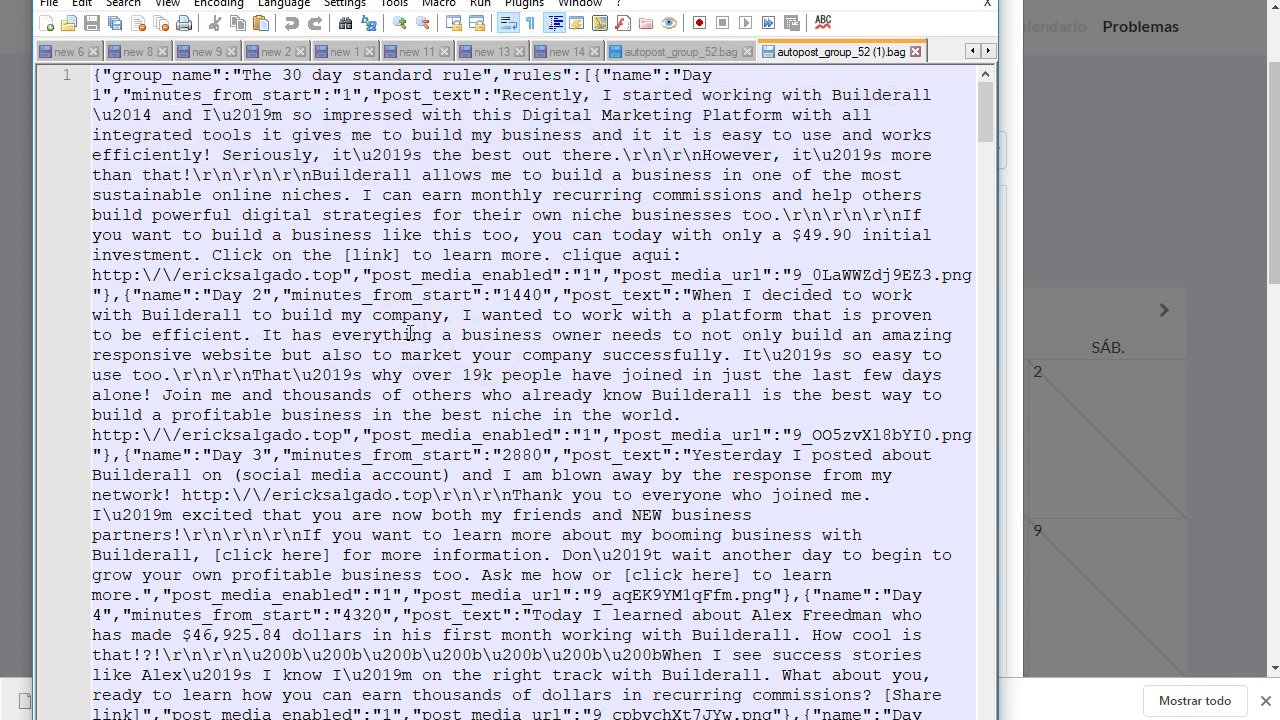
pyautogui.scroll(-20, 380, 320)
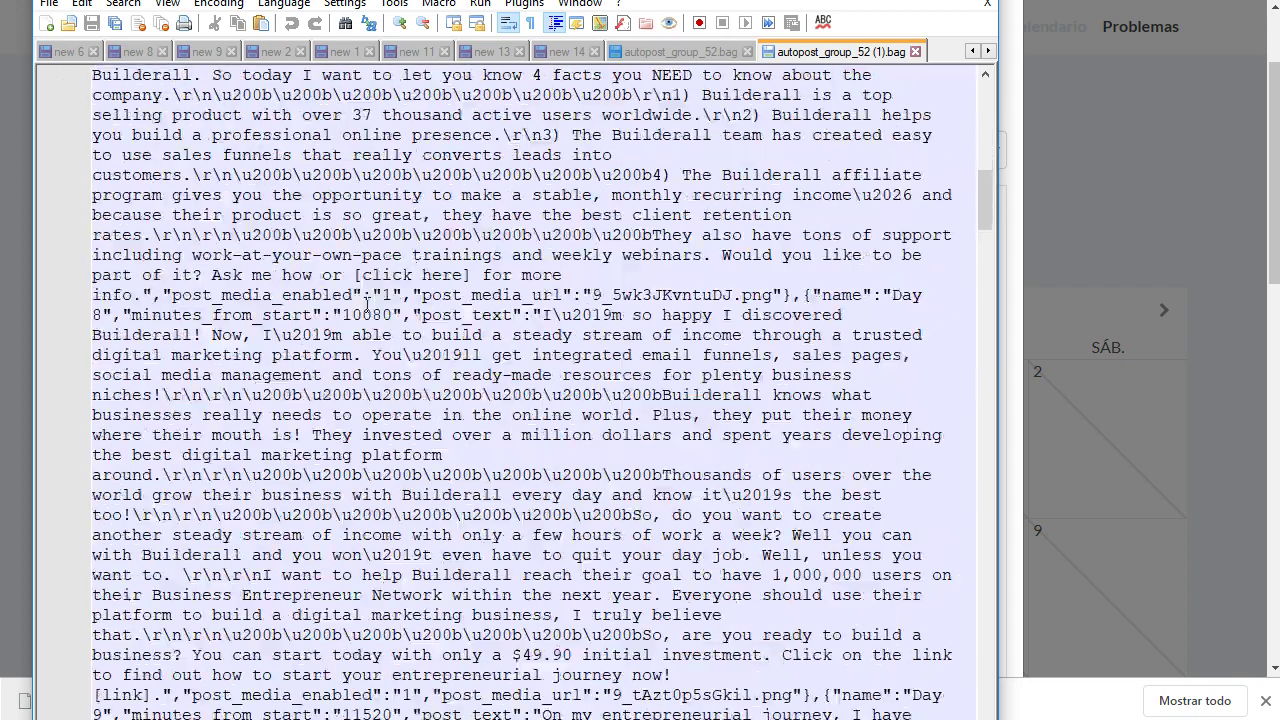
pyautogui.scroll(-9, 367, 305)
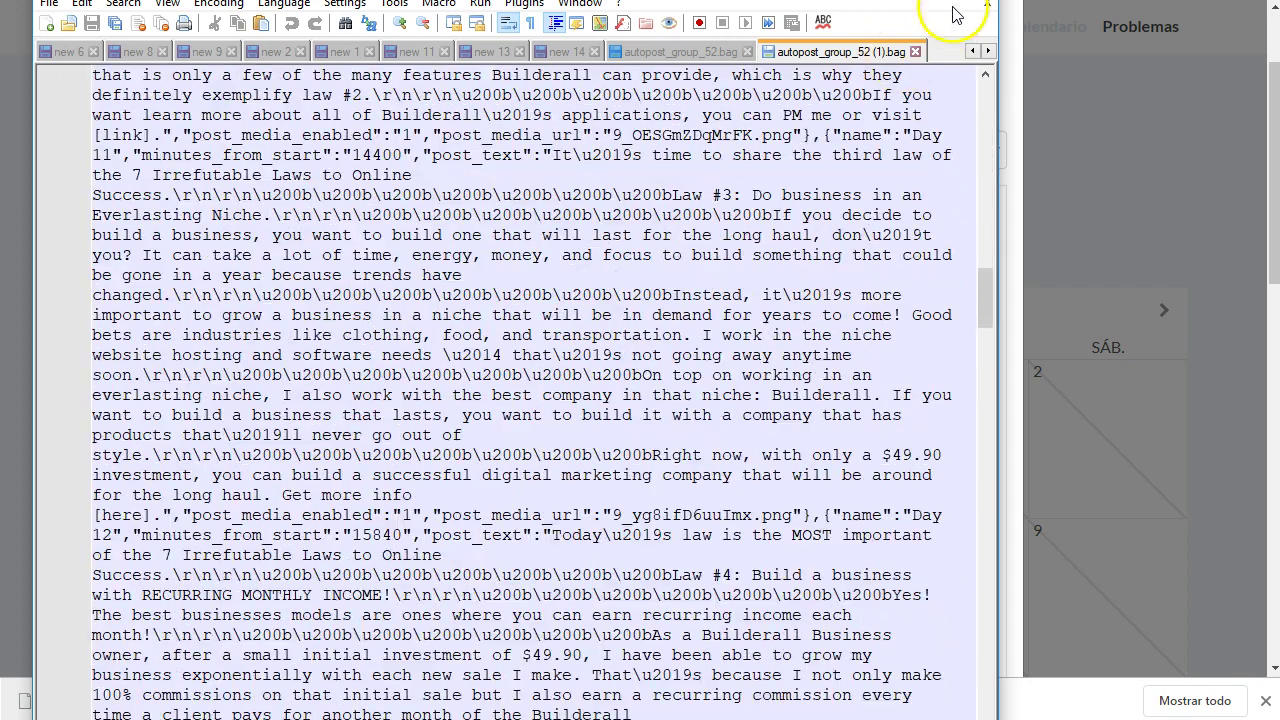
# - Close Notepad++, keep The 30 day standard rule selected, and bring up Importe este grupo a mi calendario
pyautogui.click(970, 5)
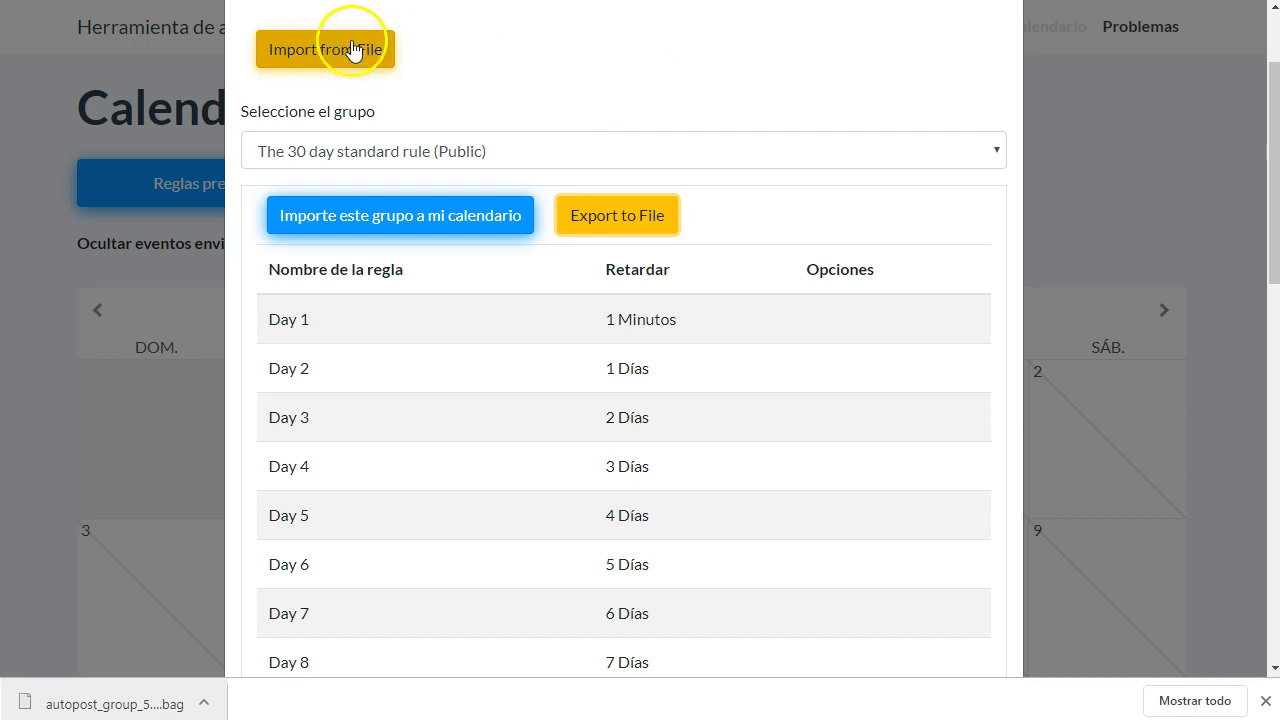
pyautogui.scroll(2, 457, 163)
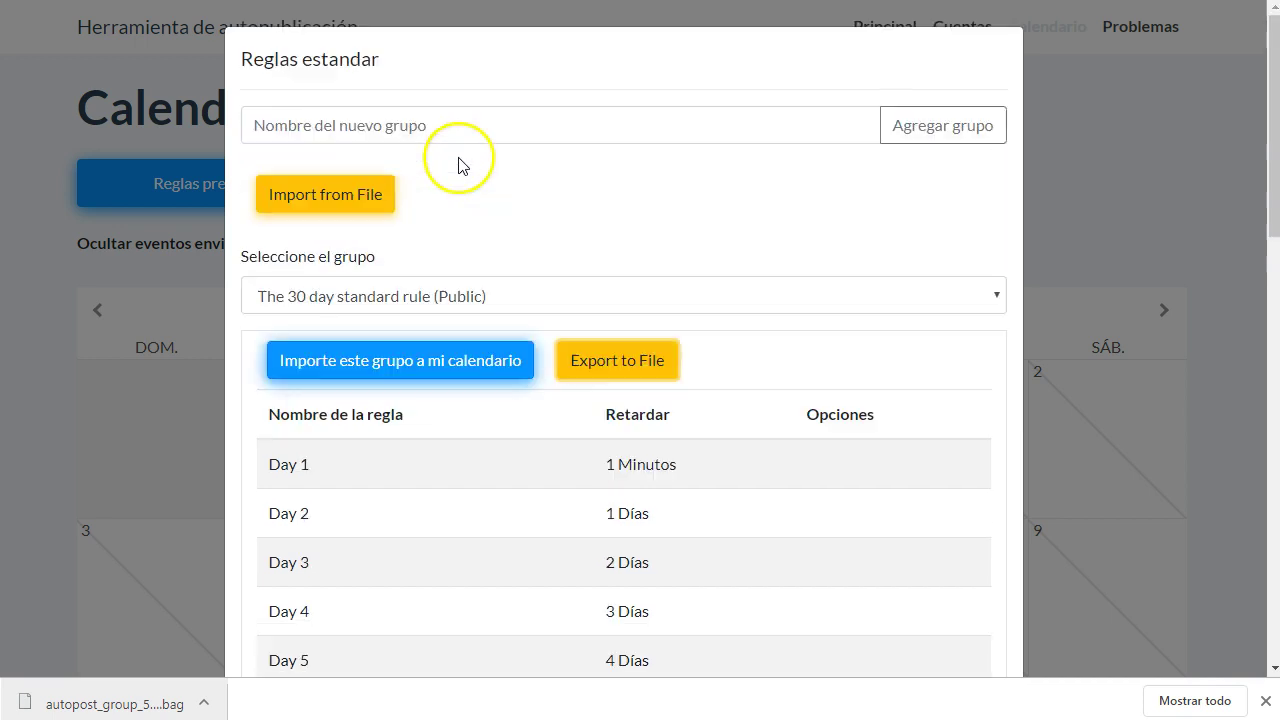
pyautogui.scroll(-1, 537, 187)
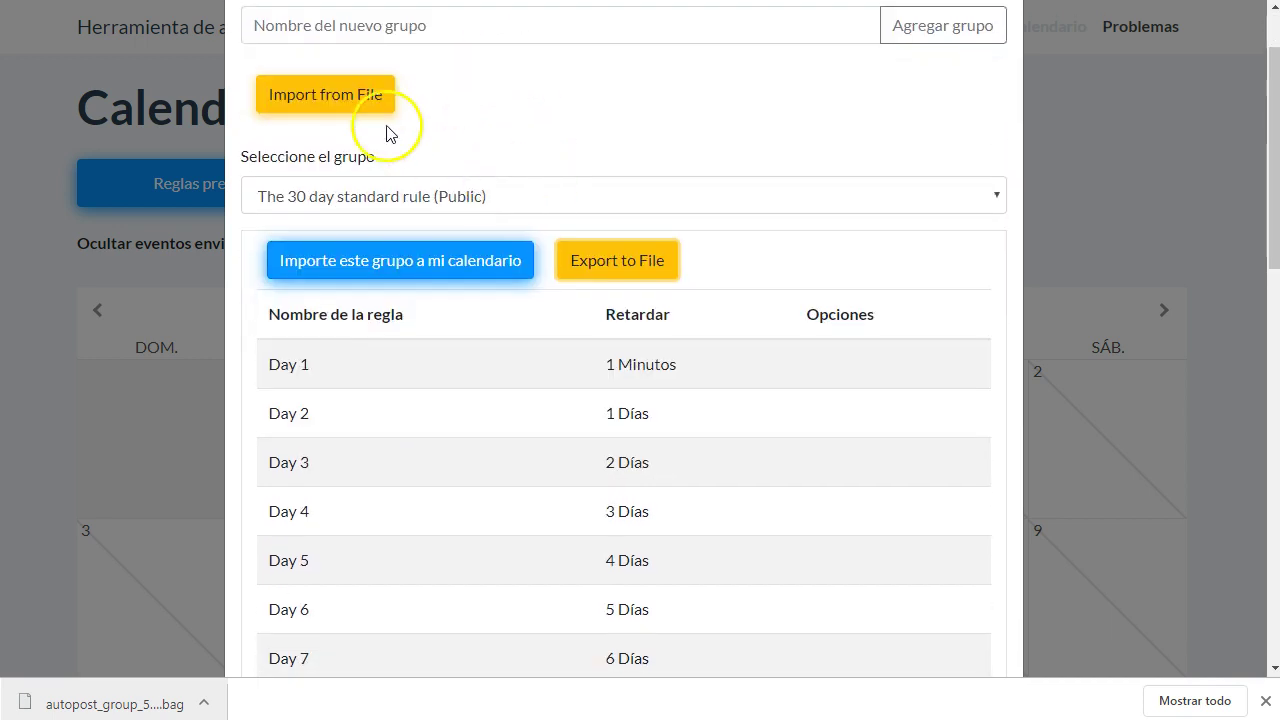
pyautogui.scroll(3, 630, 222)
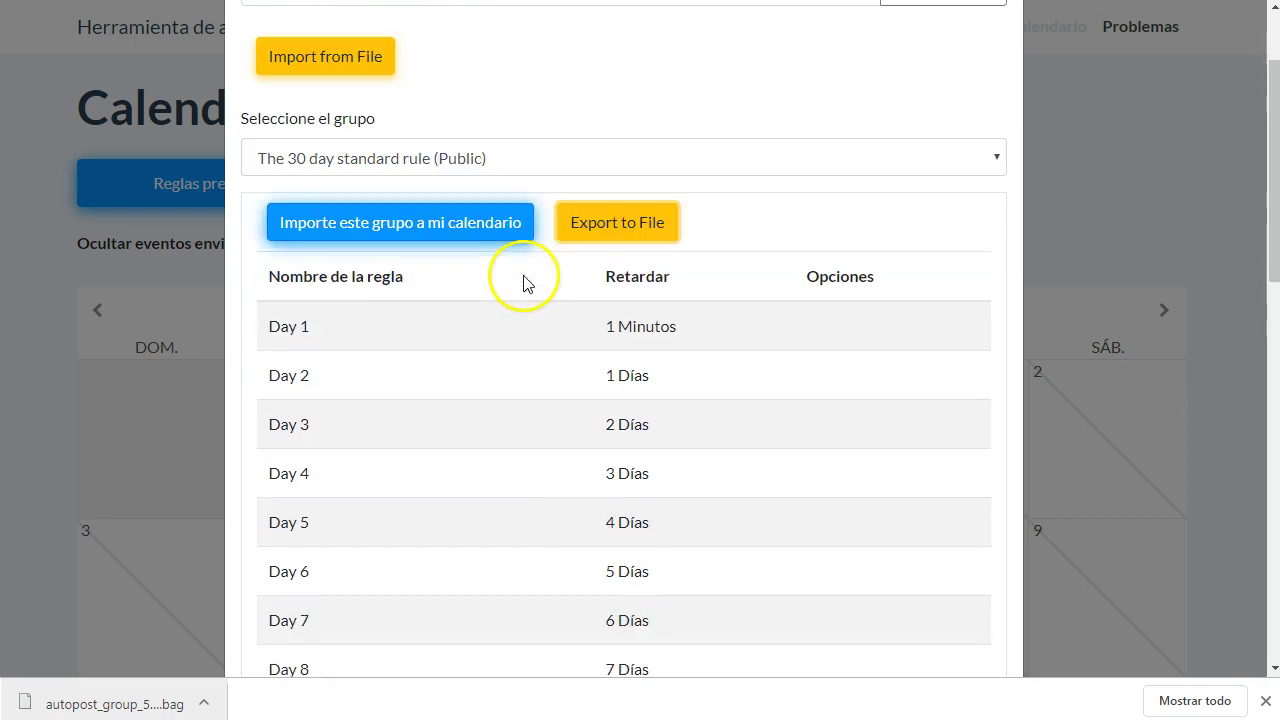
pyautogui.click(462, 192)
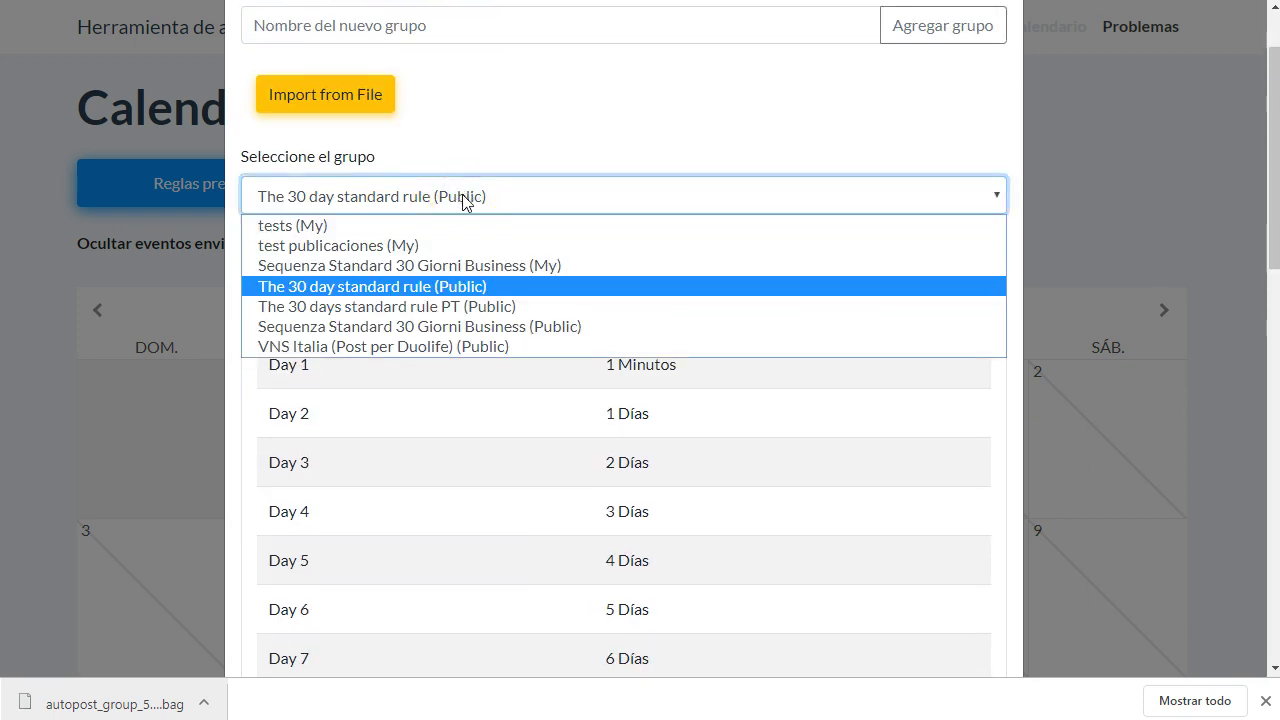
pyautogui.click(511, 188)
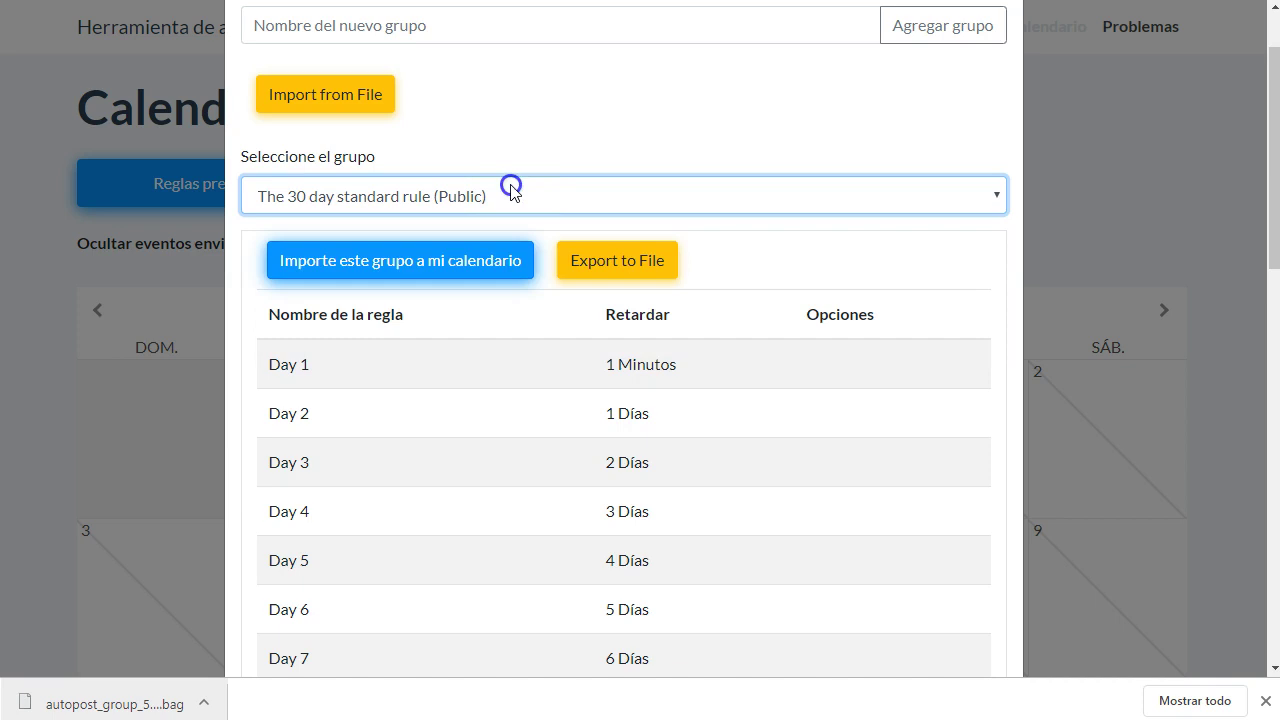
pyautogui.click(421, 266)
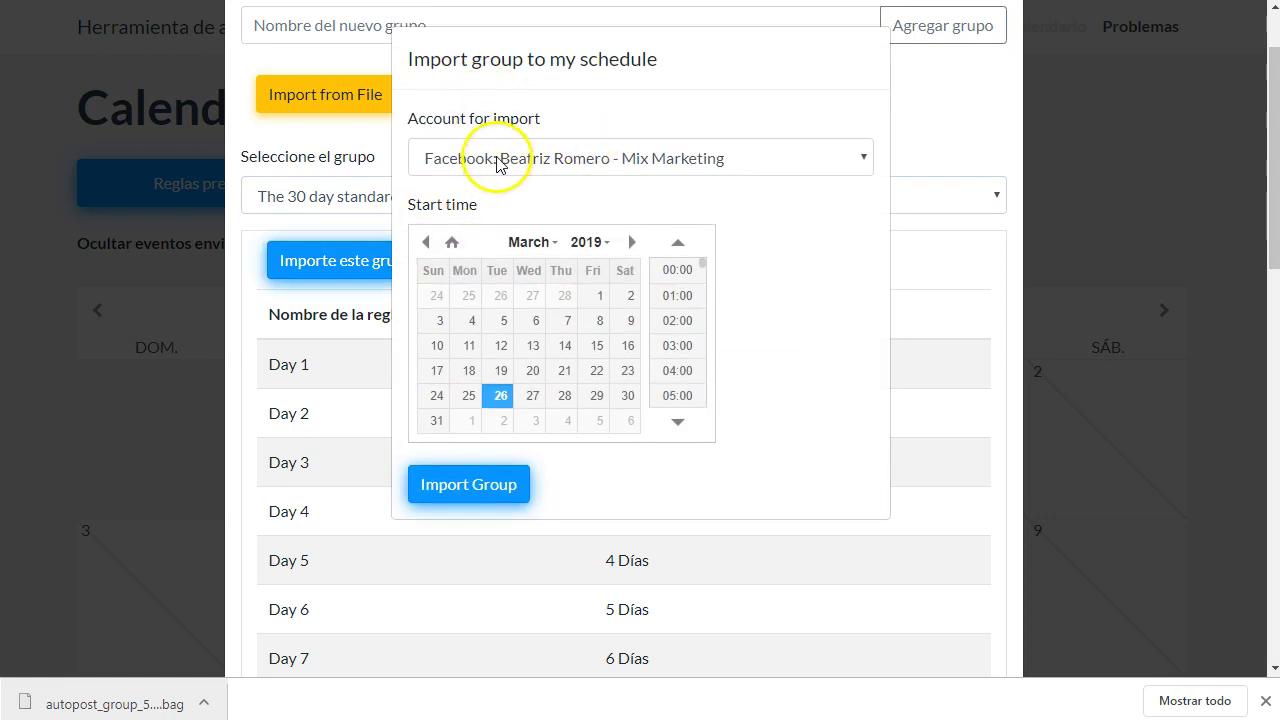
# - Import the group into the Builderall Afiliados account starting 1 April 2019 at 18:00
pyautogui.click(740, 168)
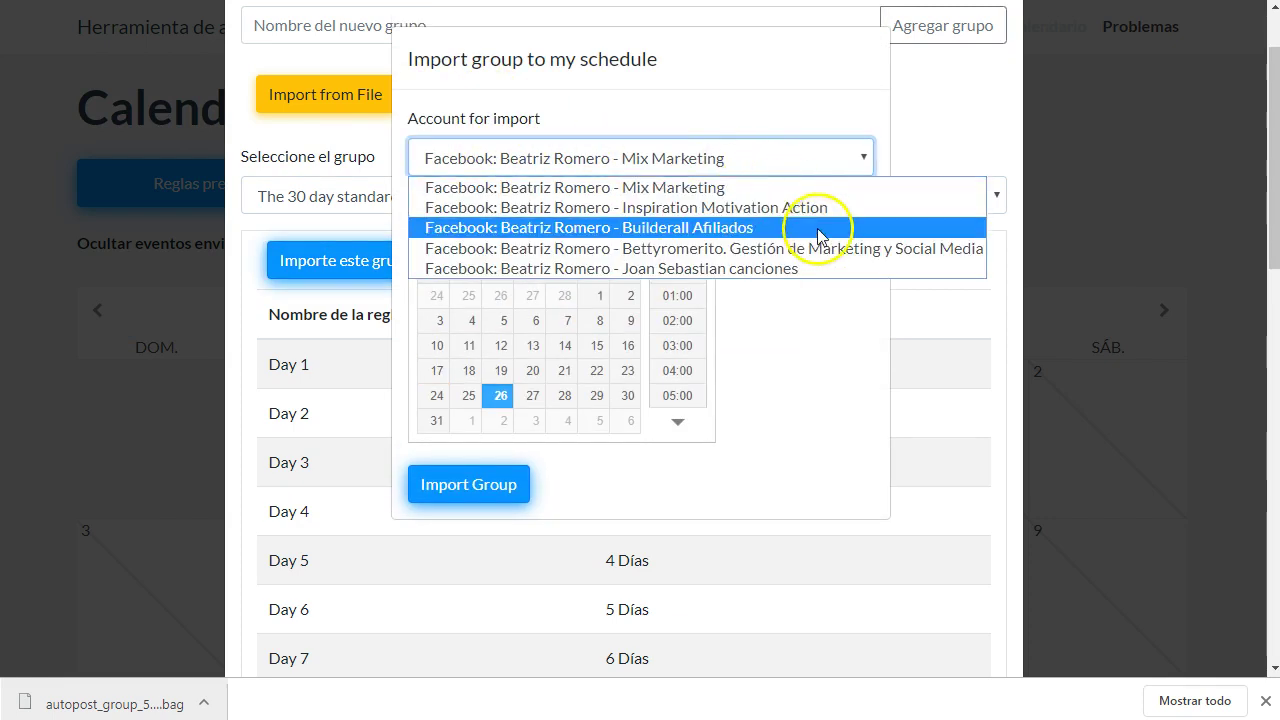
pyautogui.click(757, 229)
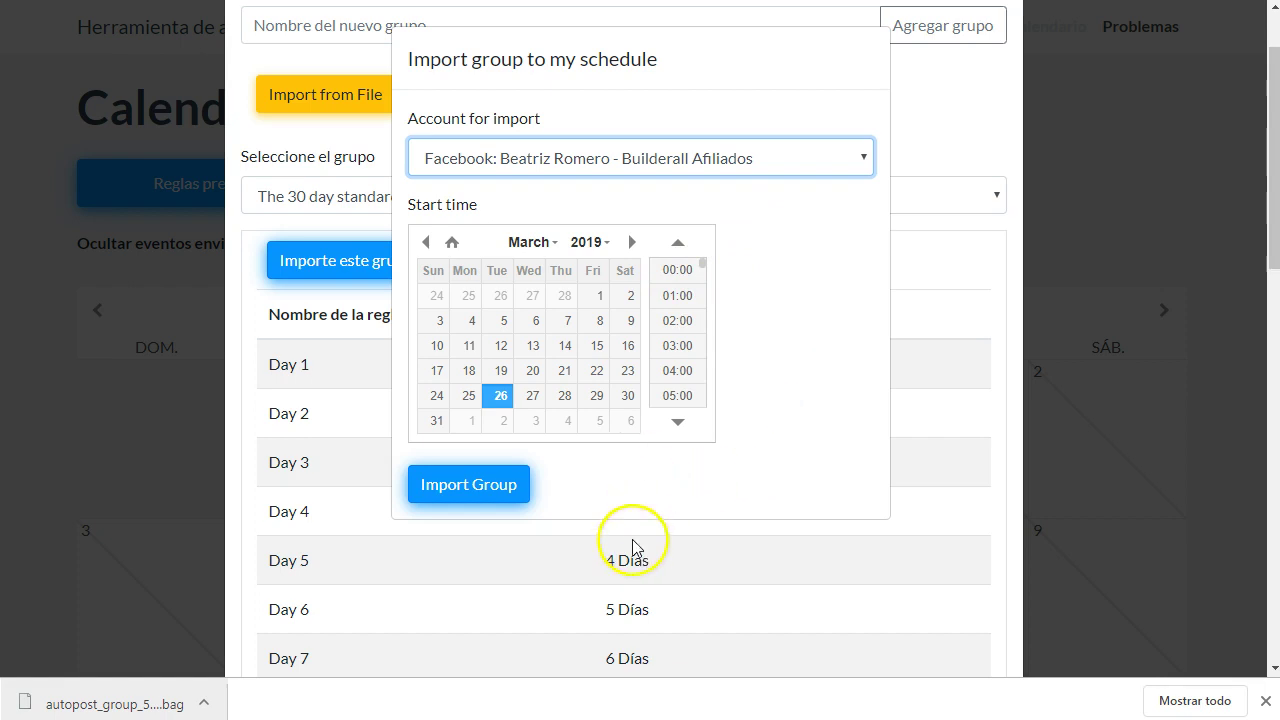
pyautogui.click(630, 243)
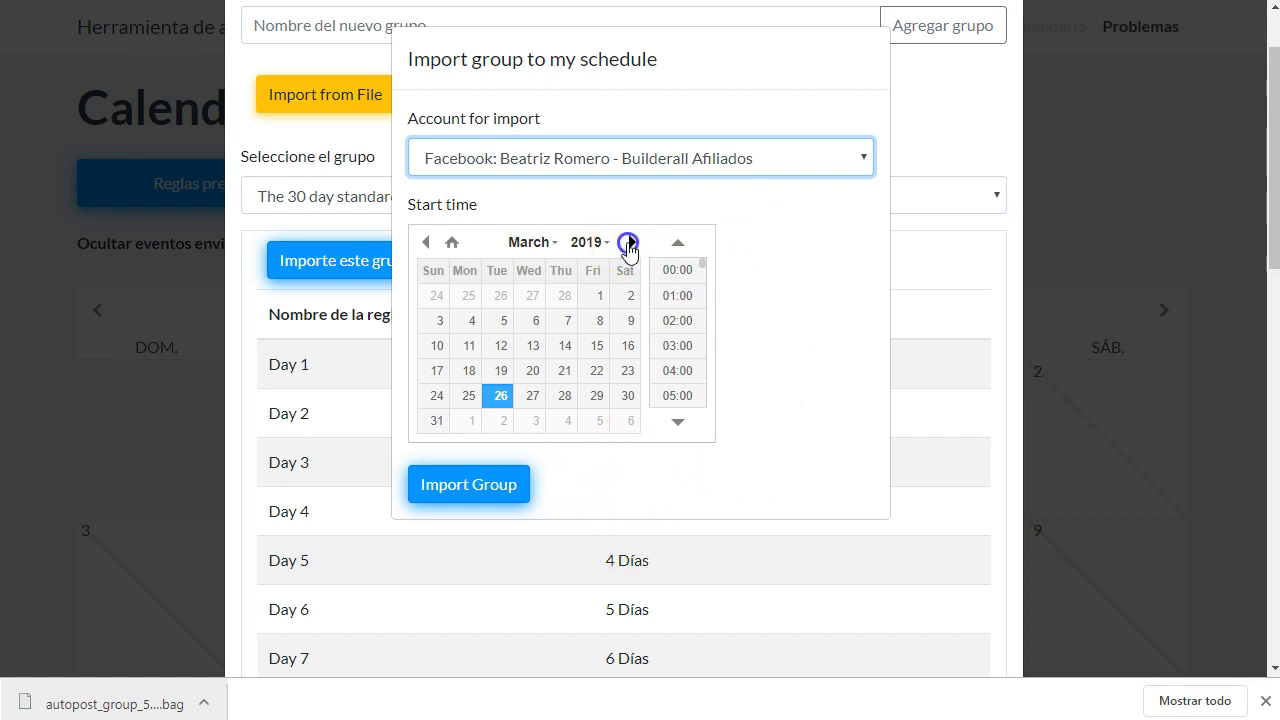
pyautogui.click(470, 297)
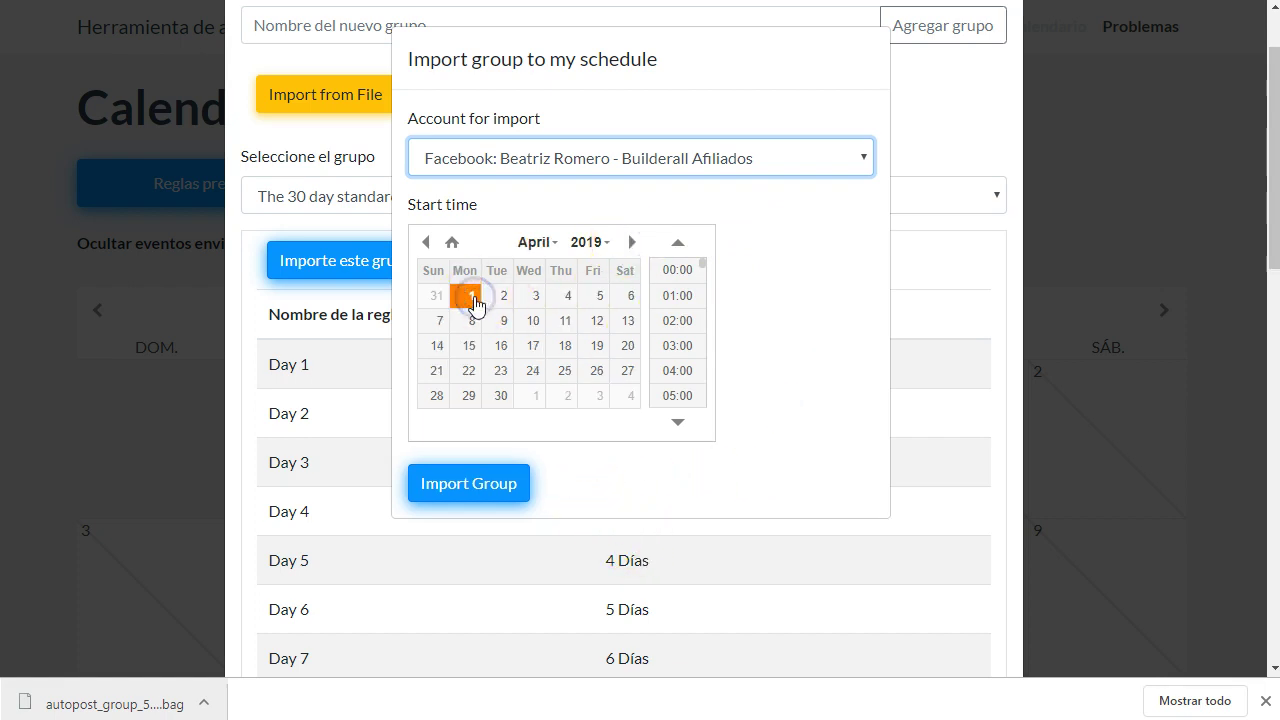
pyautogui.scroll(-6, 682, 350)
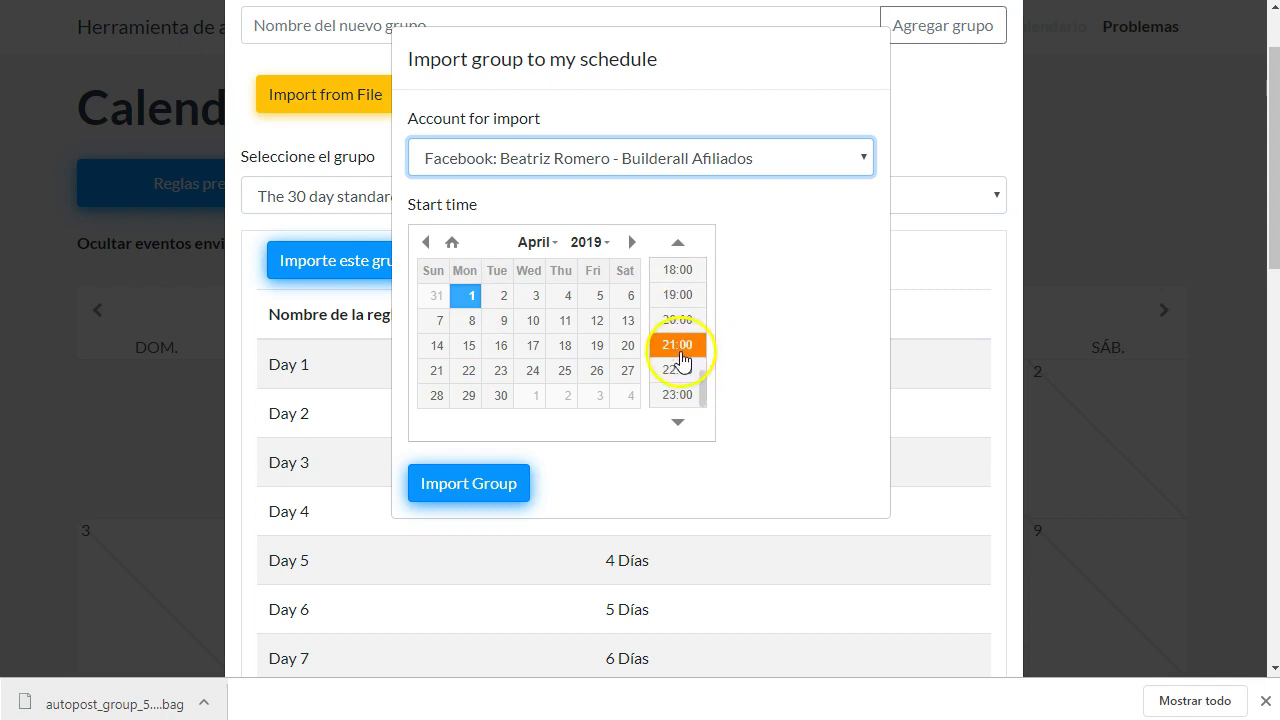
pyautogui.scroll(1, 680, 355)
pyautogui.click(687, 297)
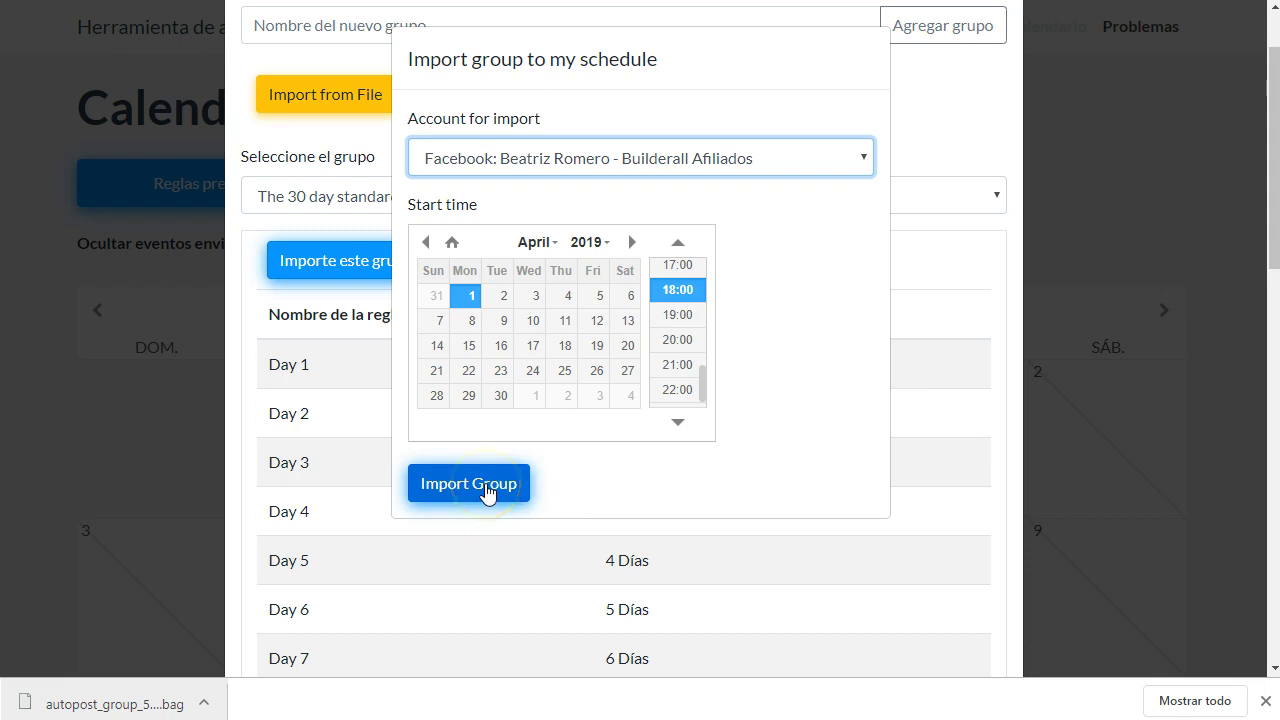
pyautogui.click(487, 489)
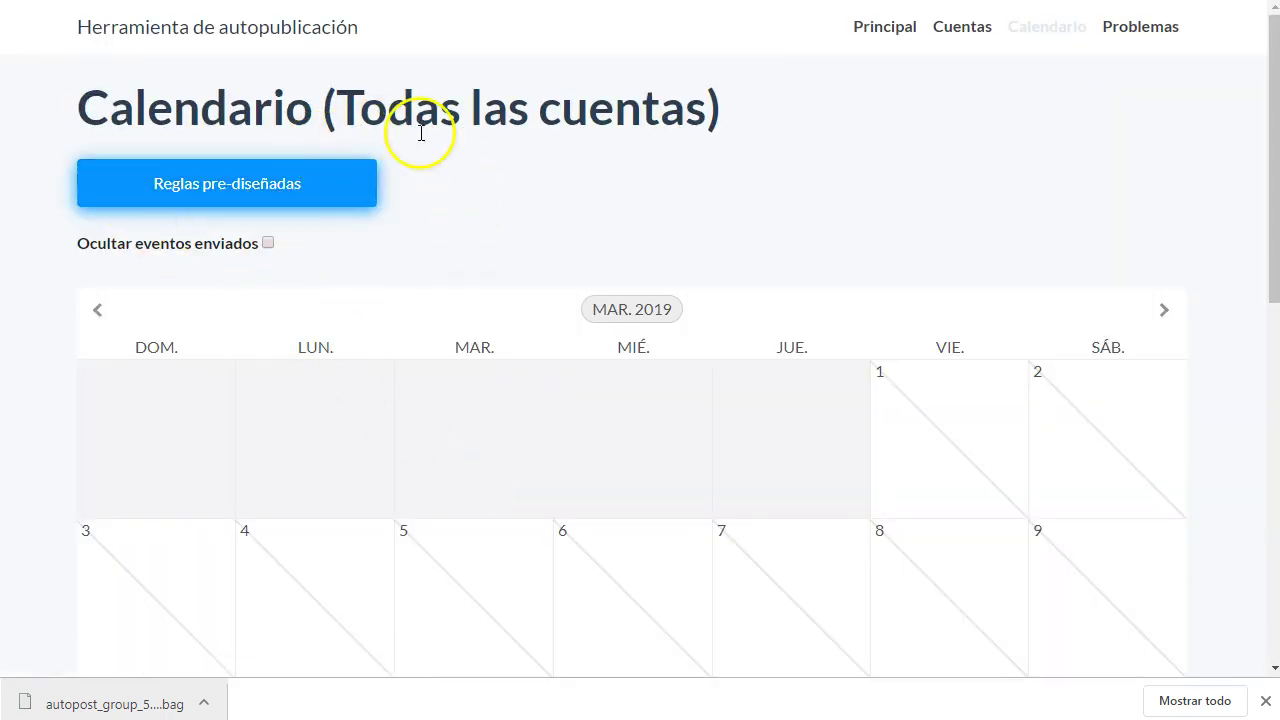
# - Advance the all-accounts calendar to ABR. 2019 to see the imported group's posts
pyautogui.scroll(-8, 506, 437)
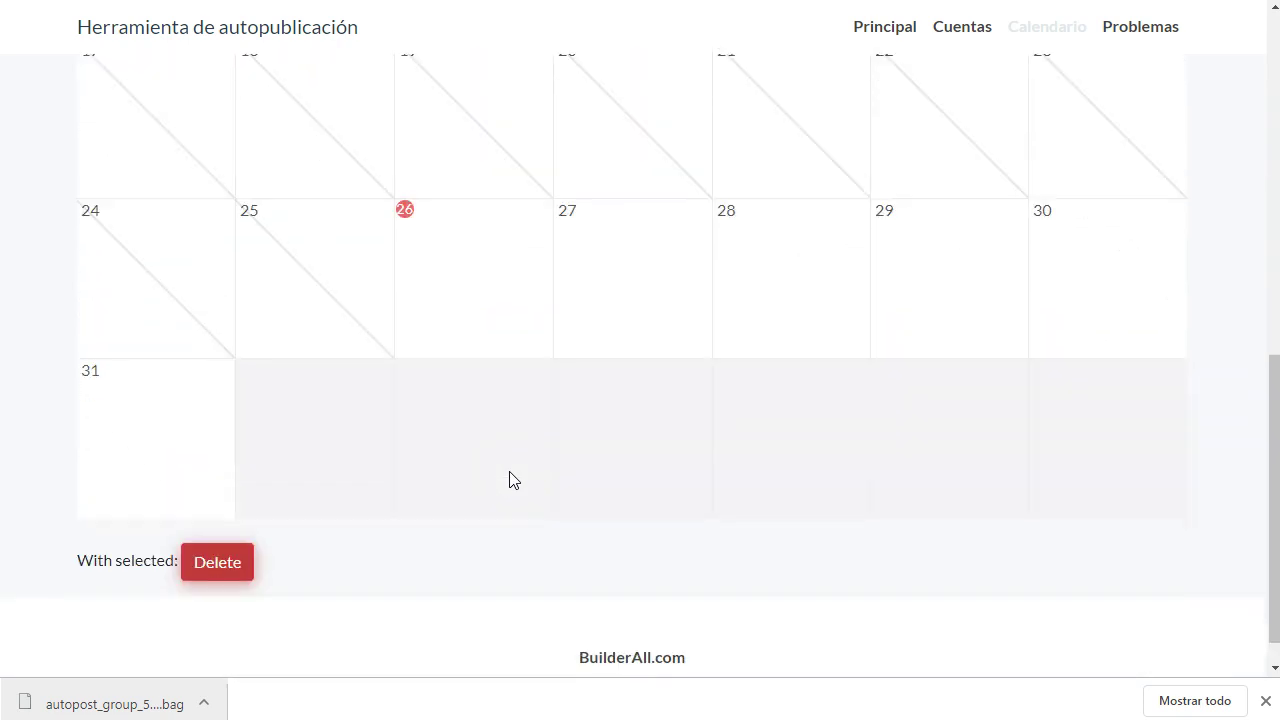
pyautogui.scroll(8, 509, 480)
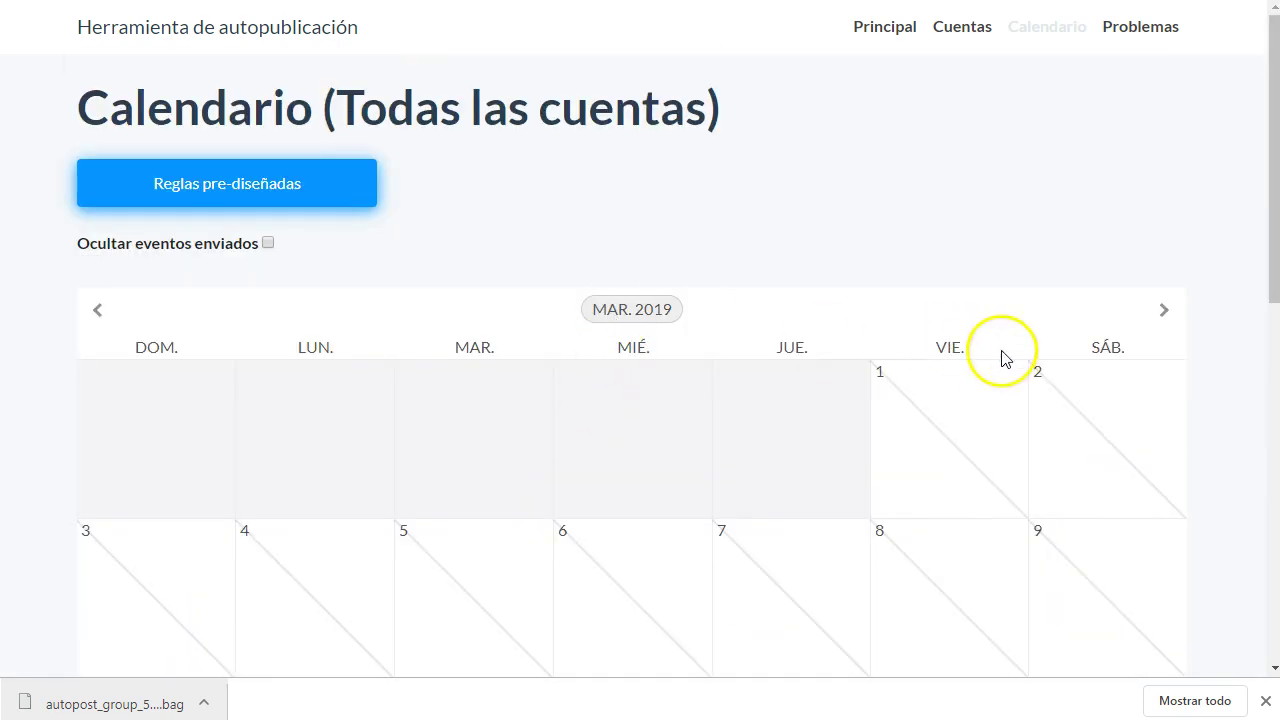
pyautogui.click(1162, 316)
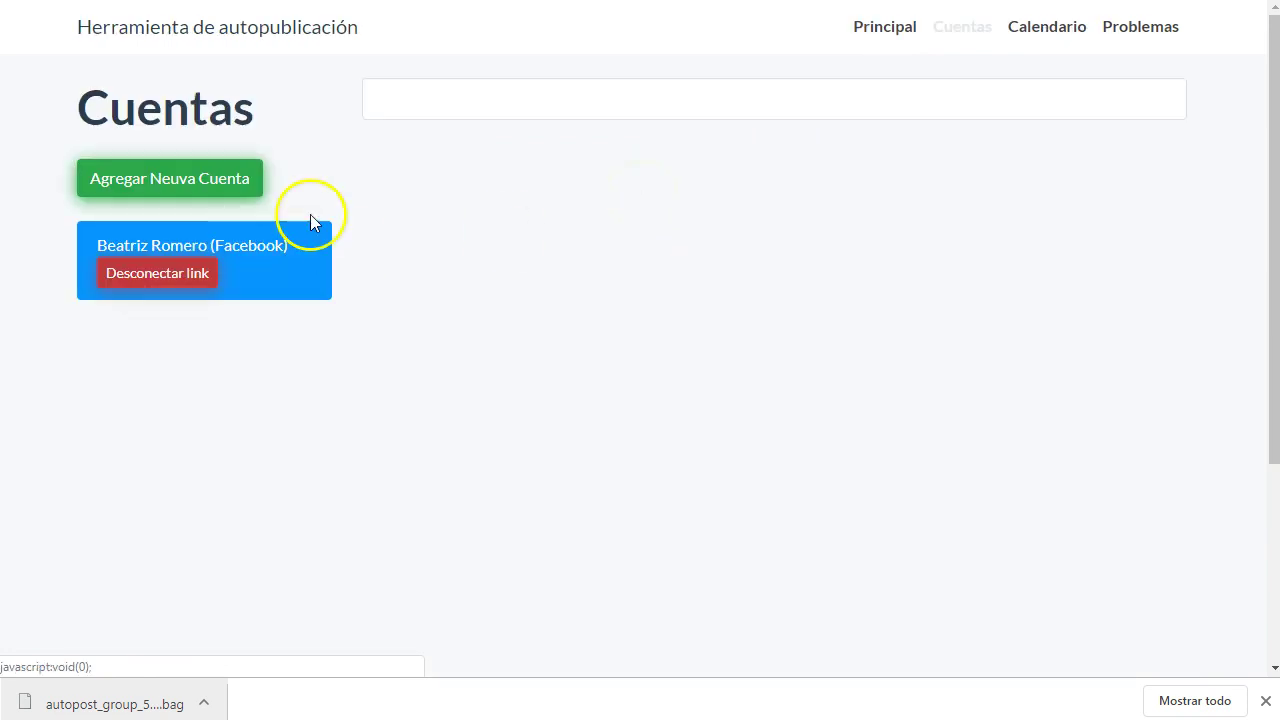
# - Recolour the Builderall Afiliados page red and open its own posting calendar
pyautogui.click(260, 248)
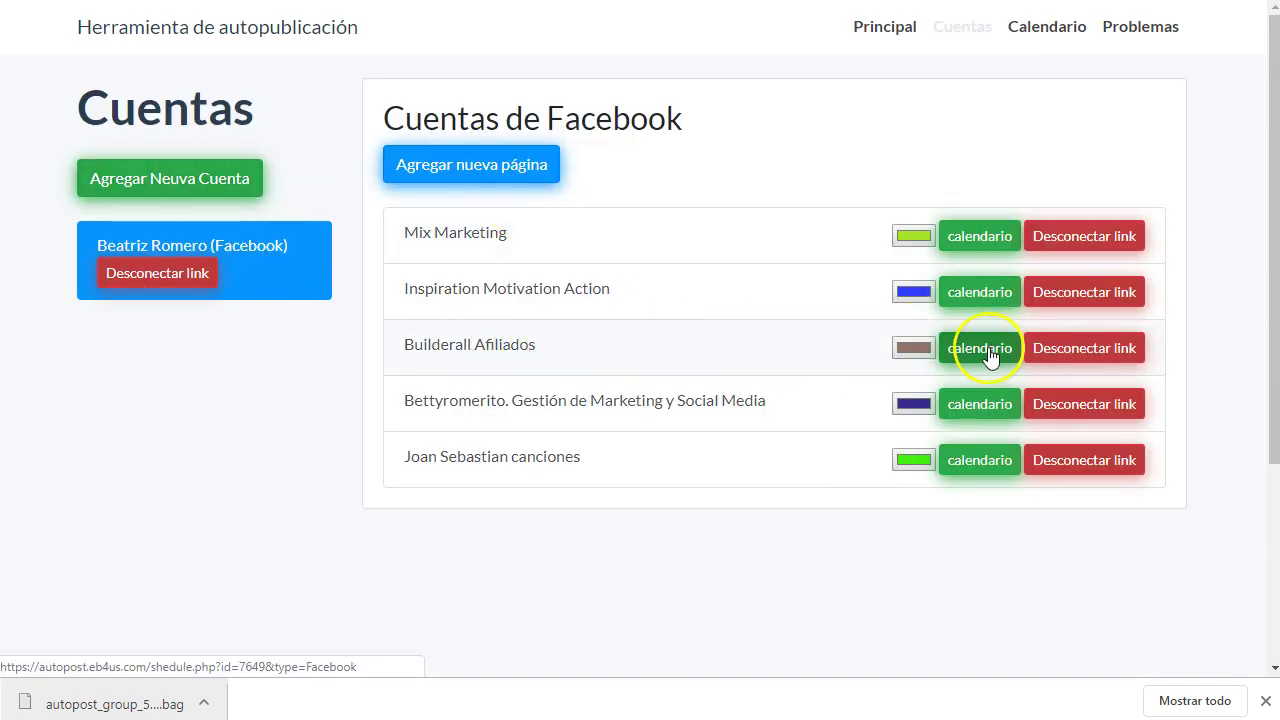
pyautogui.click(911, 350)
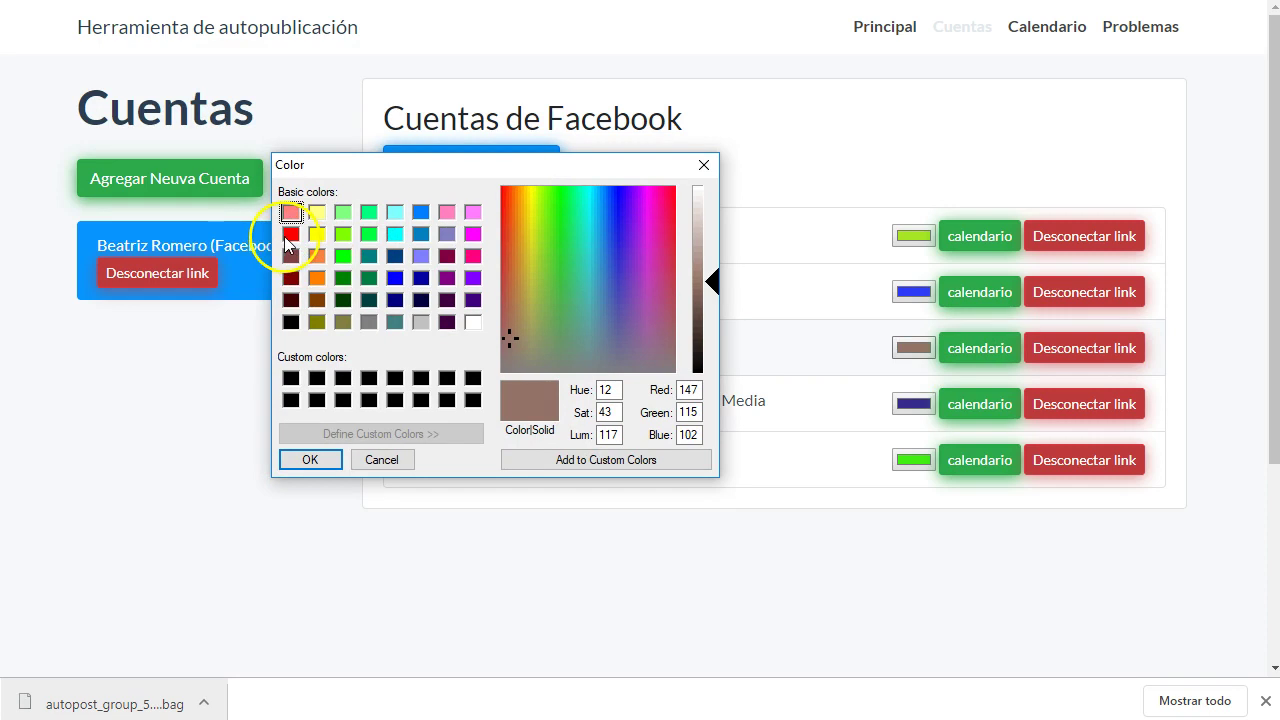
pyautogui.click(290, 235)
pyautogui.click(313, 461)
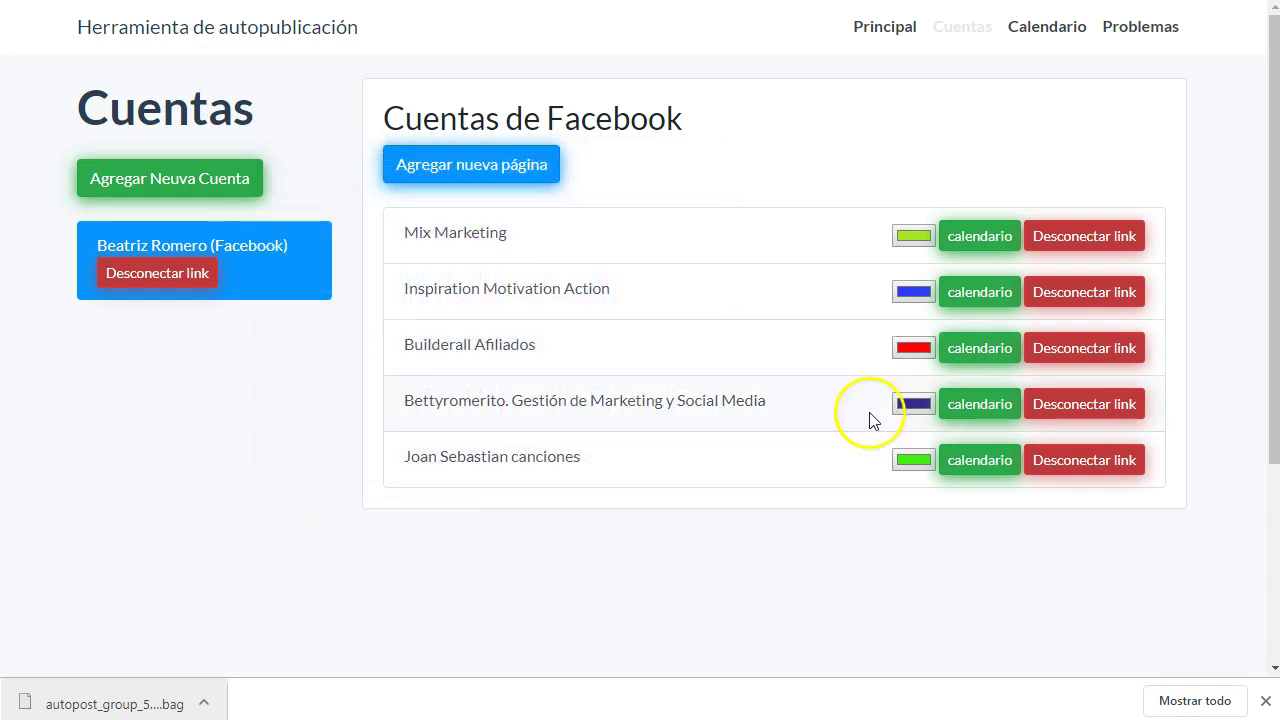
pyautogui.click(987, 360)
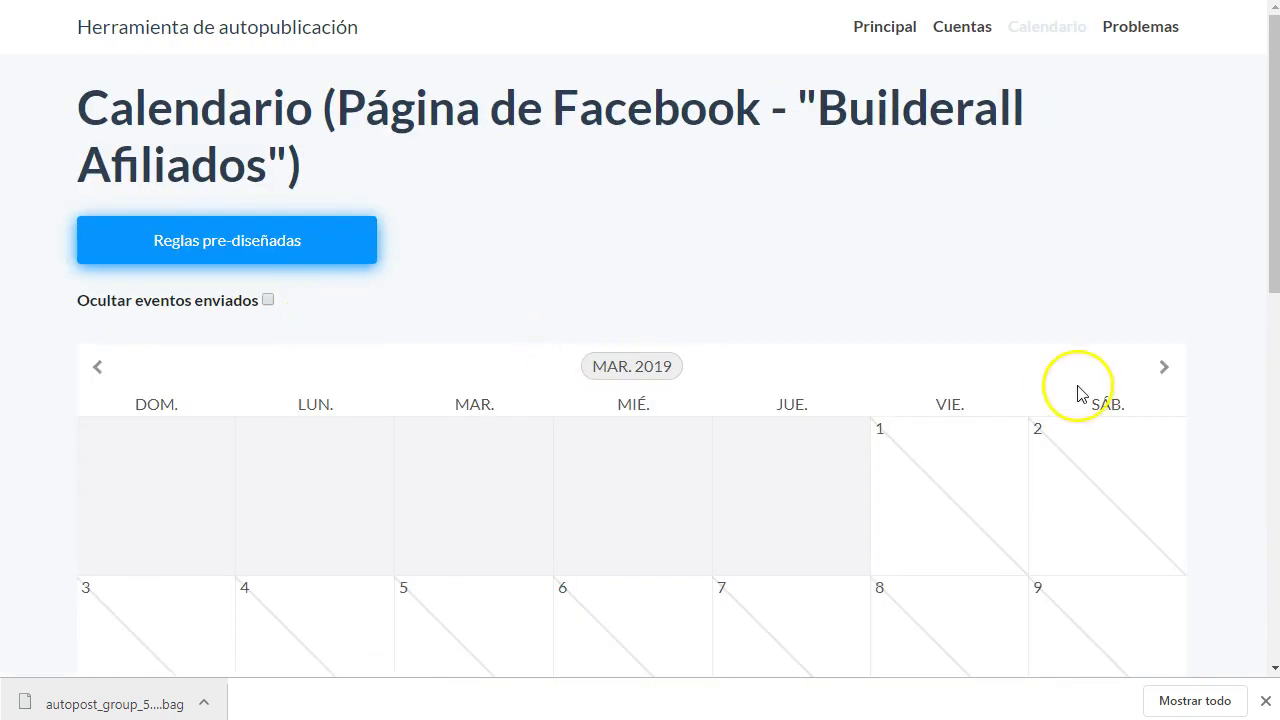
# - Move the Builderall Afiliados calendar to April 2019 and open the existing Day 1 rule for editing
pyautogui.click(1165, 368)
pyautogui.scroll(-3, 558, 302)
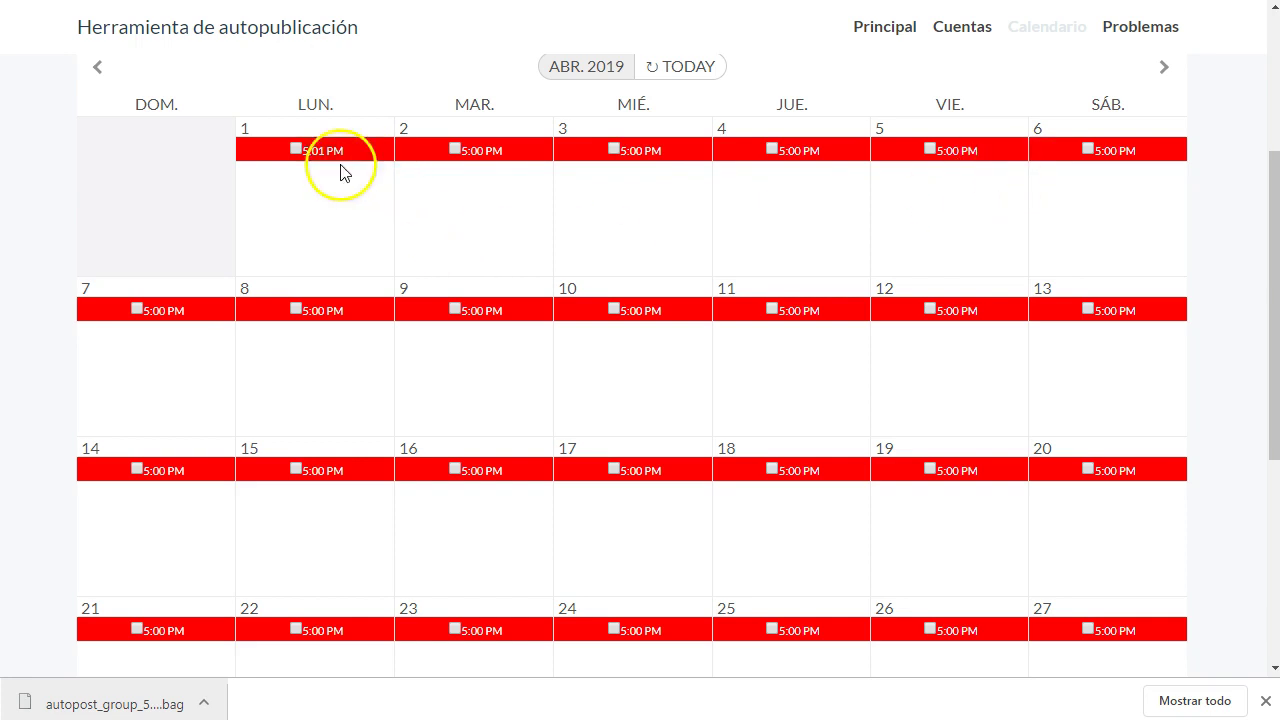
pyautogui.click(321, 195)
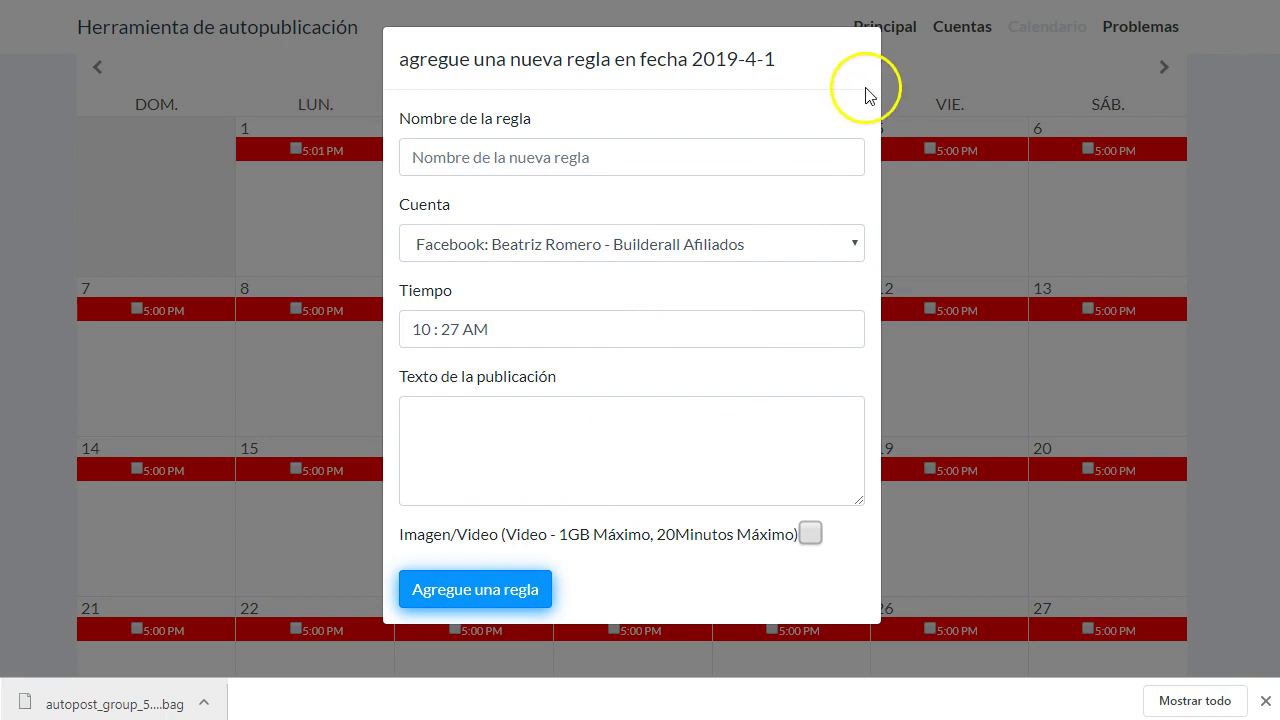
pyautogui.click(943, 205)
pyautogui.click(310, 152)
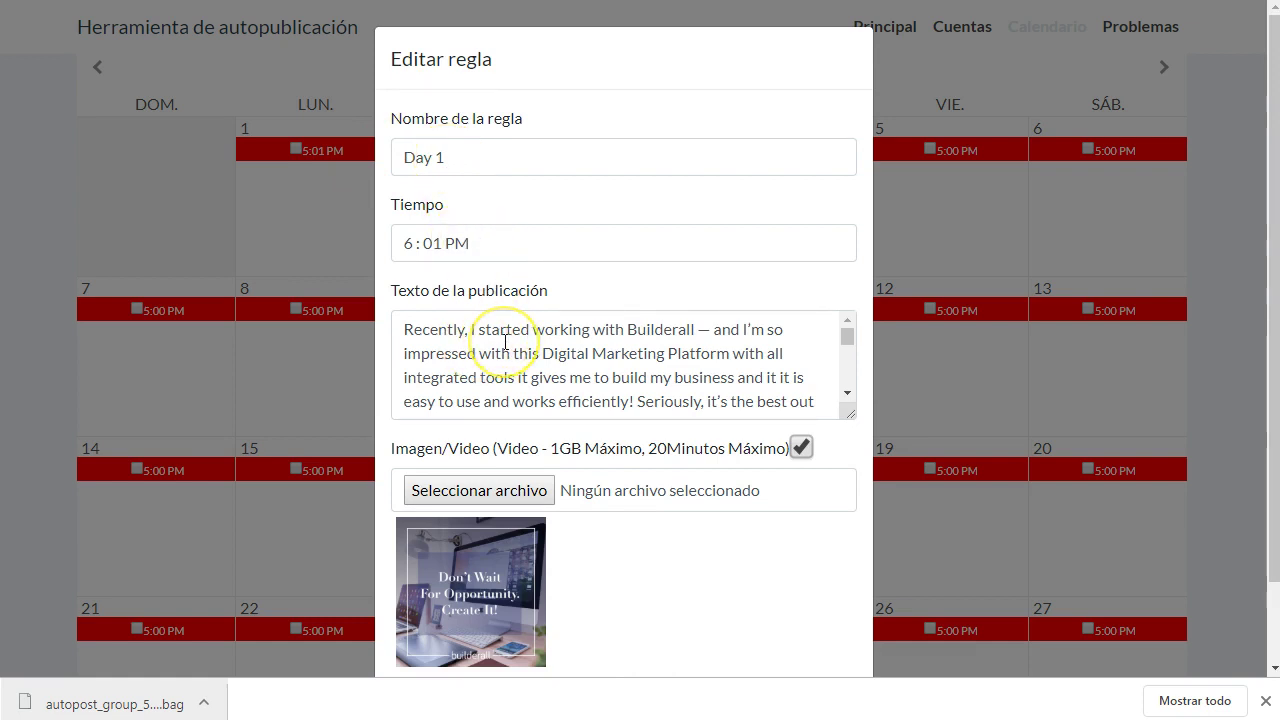
# - Compare the Day 1 post text with the saved .bag autopost file in Notepad++
pyautogui.scroll(-5, 503, 343)
pyautogui.scroll(5, 503, 360)
pyautogui.click(503, 378)
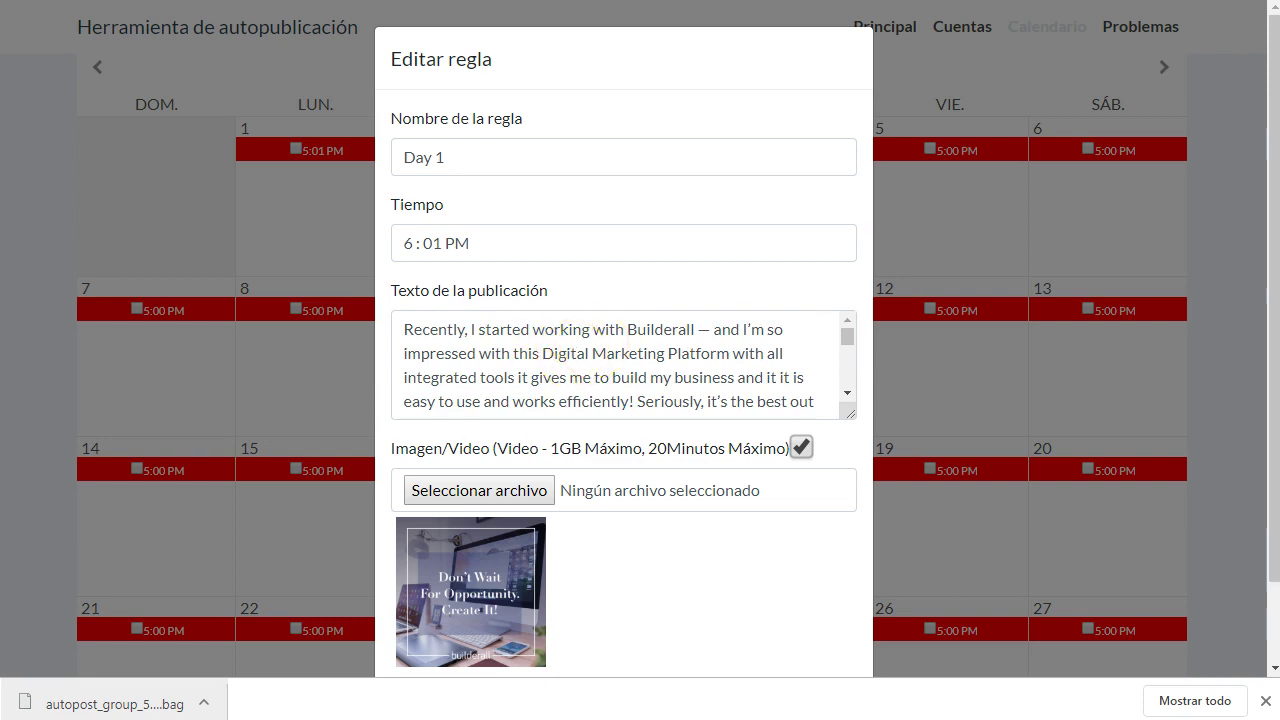
pyautogui.hotkey('alt', 'Tab')
pyautogui.click(490, 395)
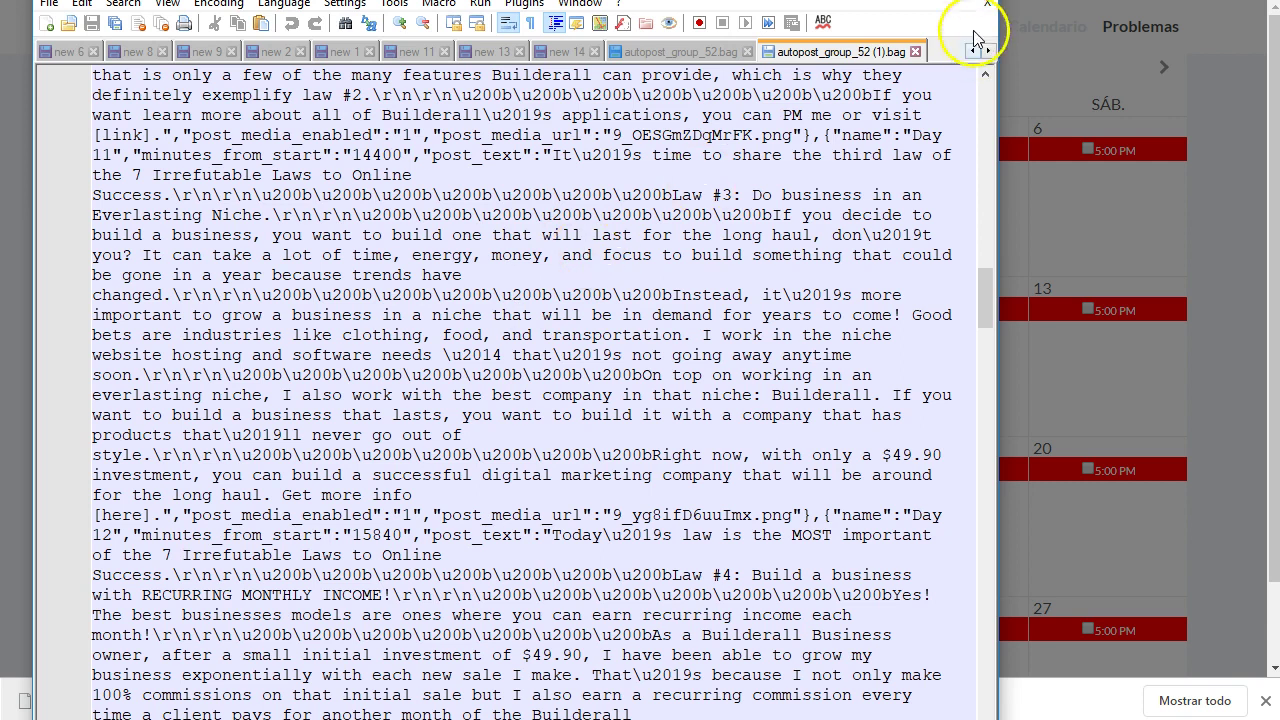
pyautogui.hotkey('alt', 'Tab')
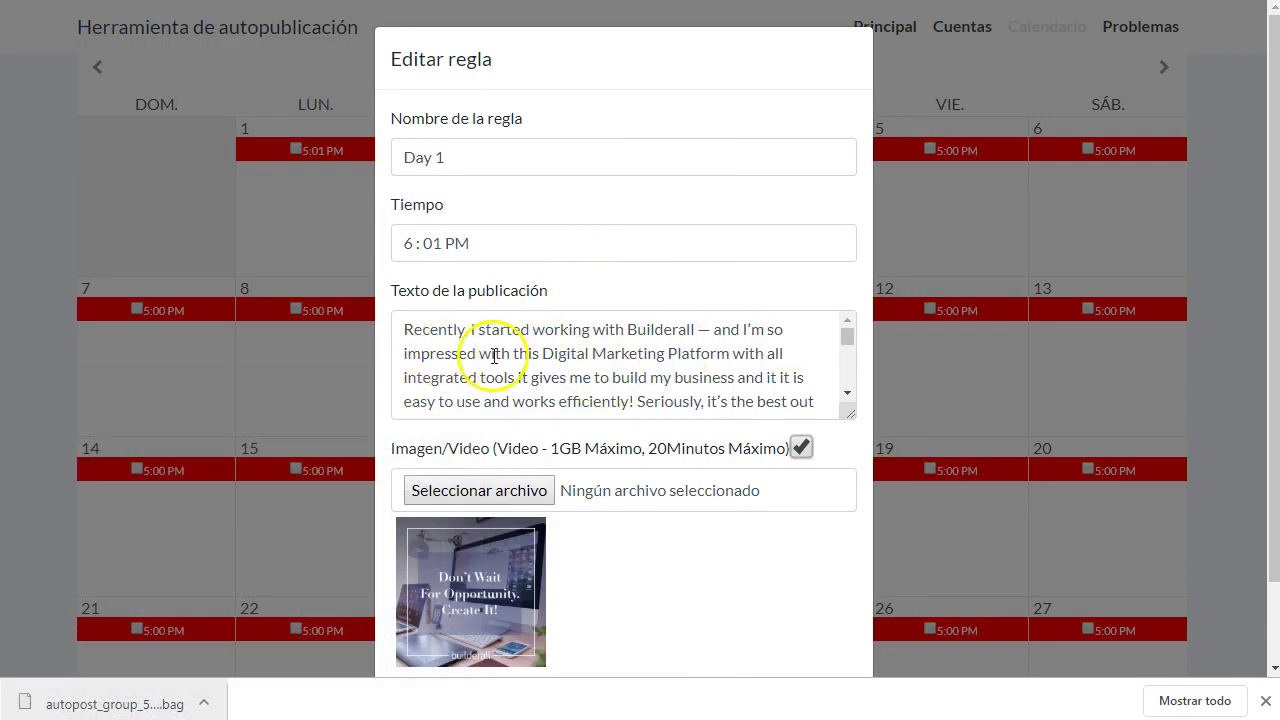
# - Select the website link at the end of the Texto de la publicación
pyautogui.scroll(-1, 680, 355)
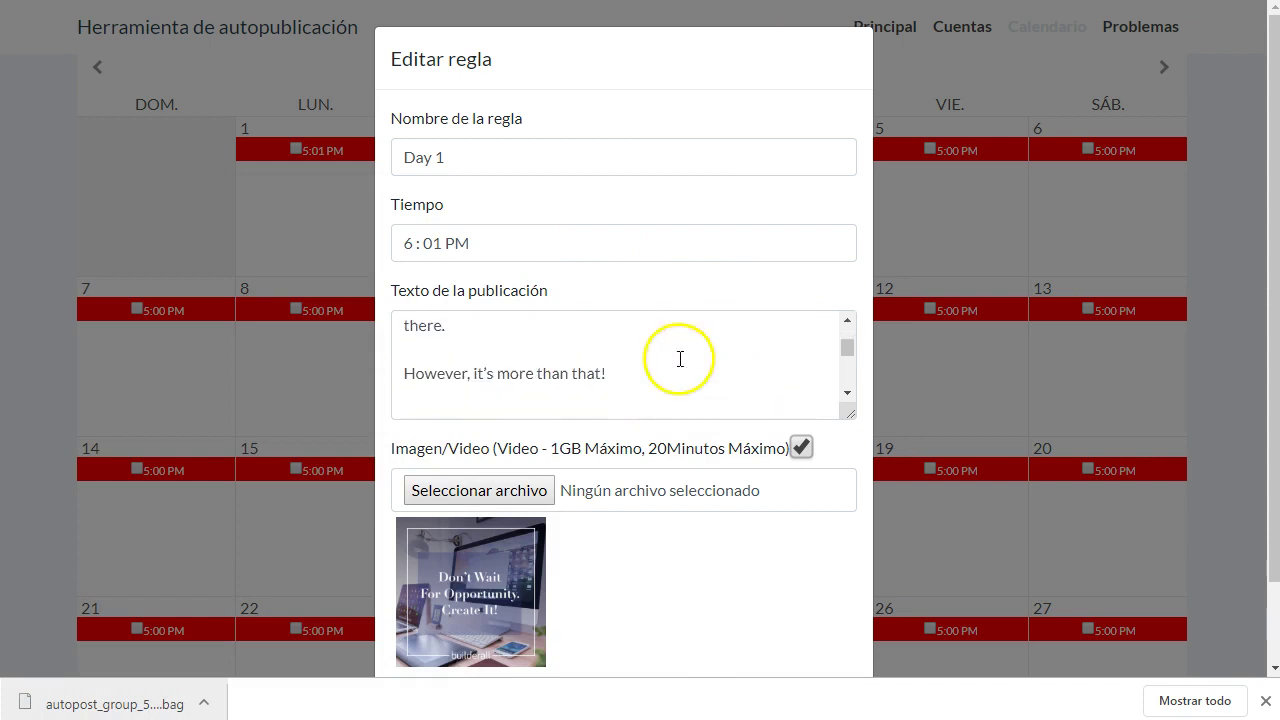
pyautogui.scroll(2, 543, 366)
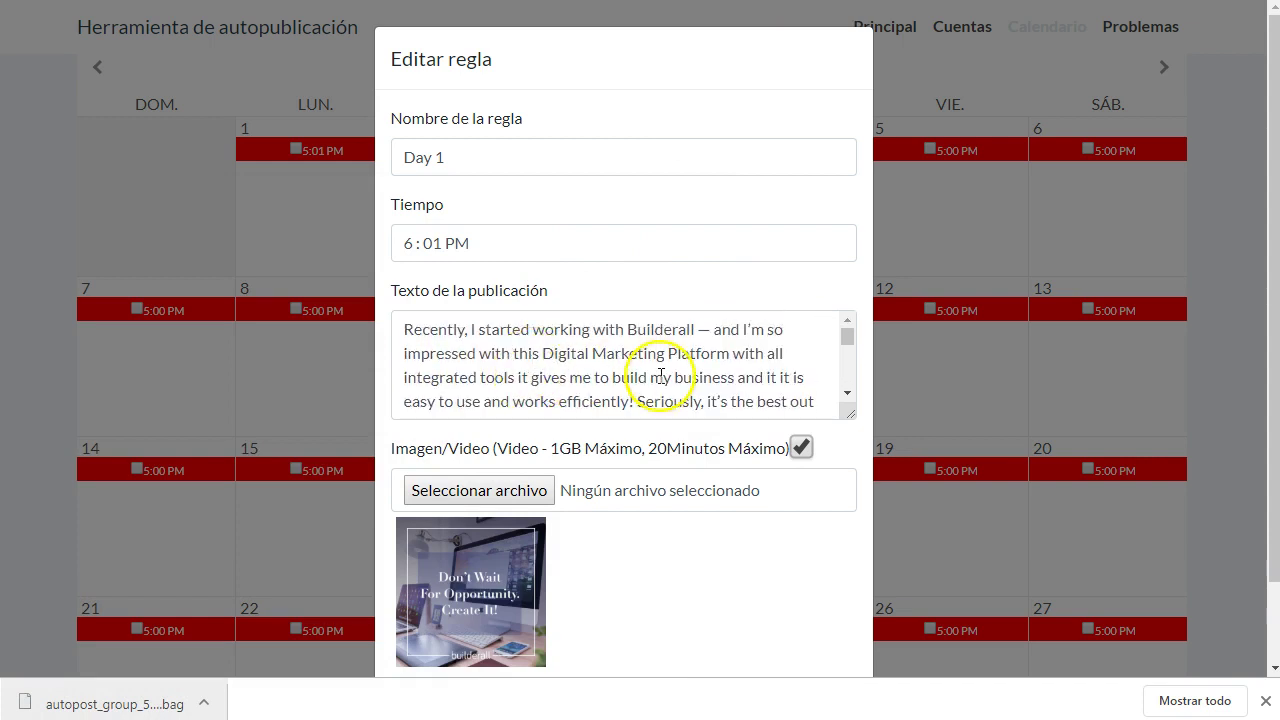
pyautogui.scroll(-1, 636, 361)
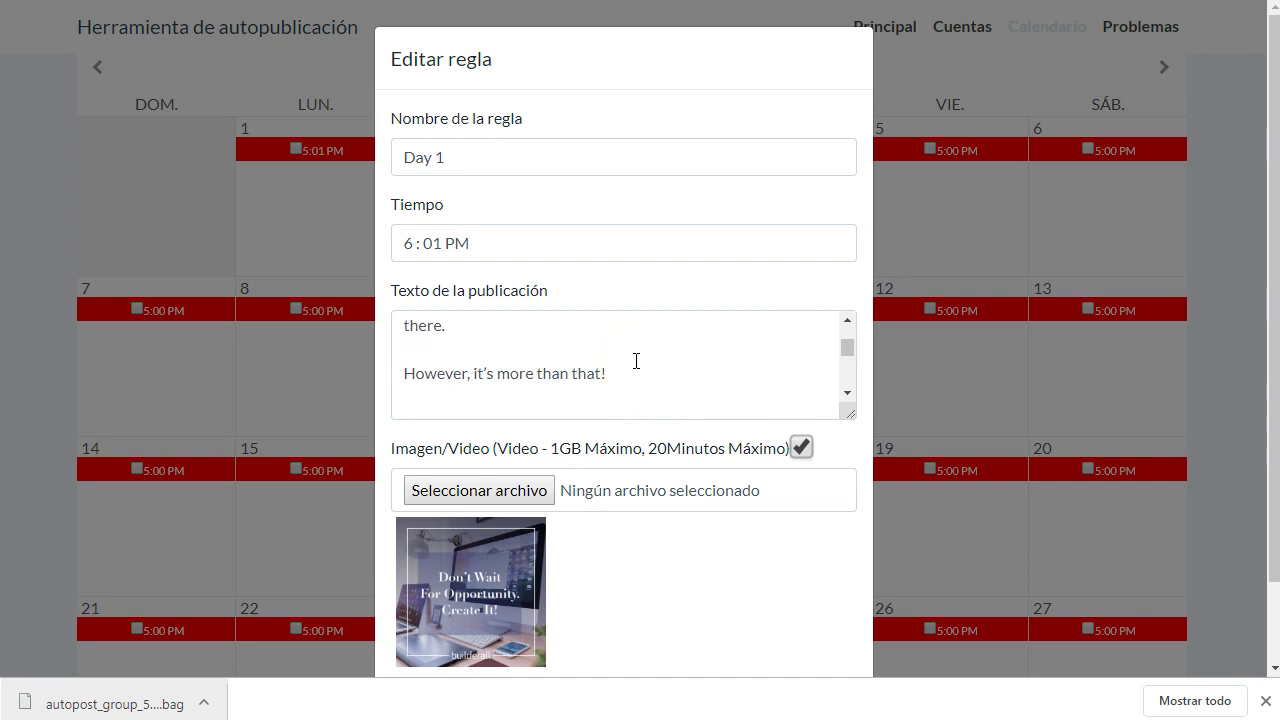
pyautogui.click(630, 372)
pyautogui.scroll(1, 631, 369)
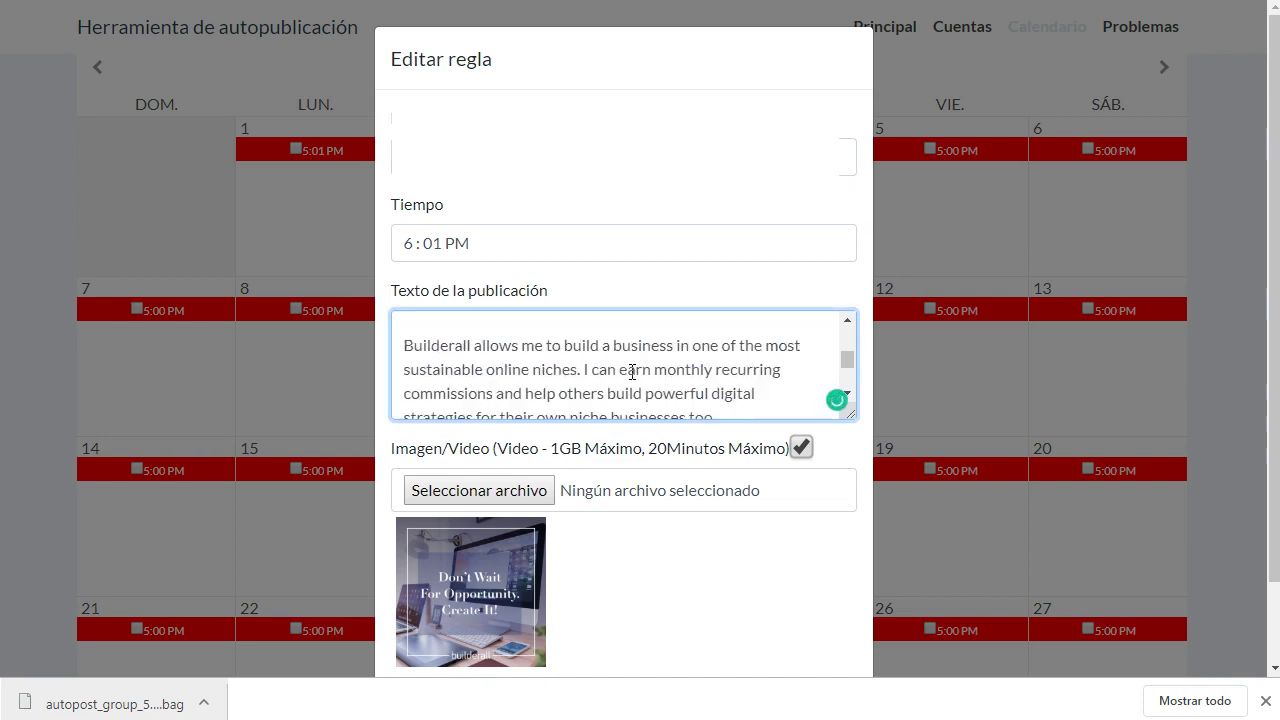
pyautogui.scroll(-5, 508, 360)
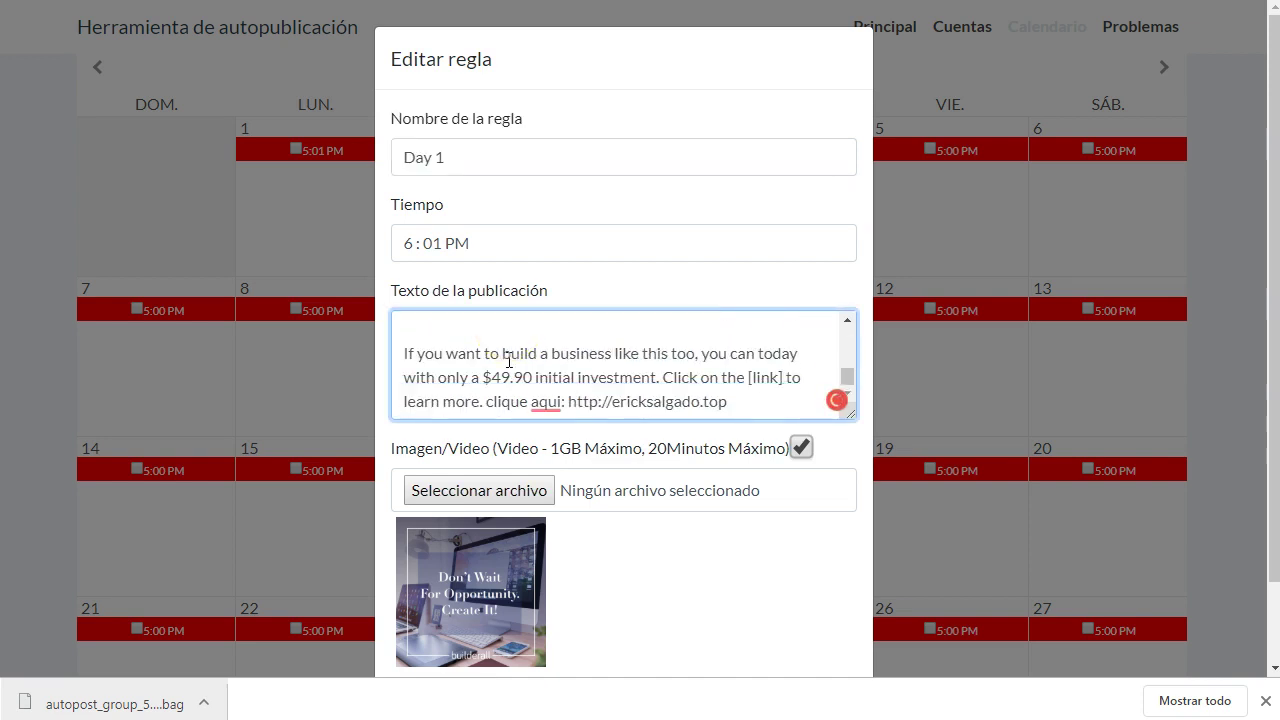
pyautogui.click(589, 325)
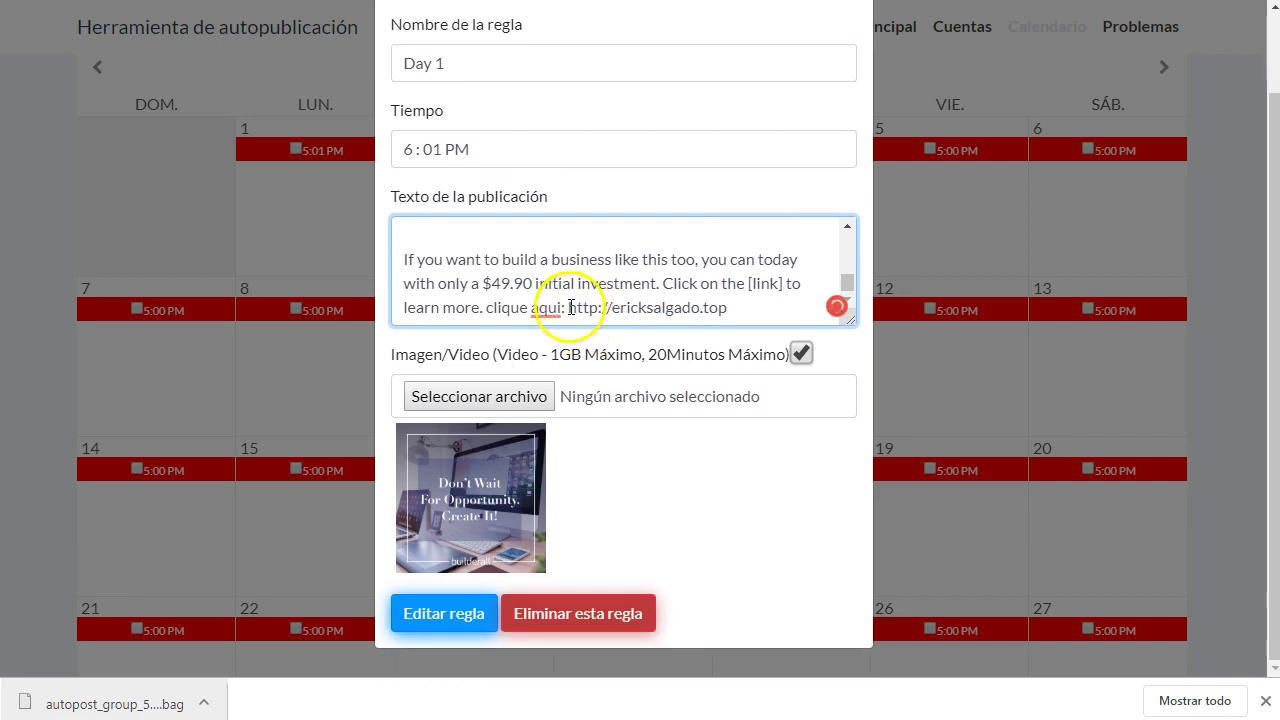
pyautogui.moveTo(618, 308); pyautogui.dragTo(732, 292)
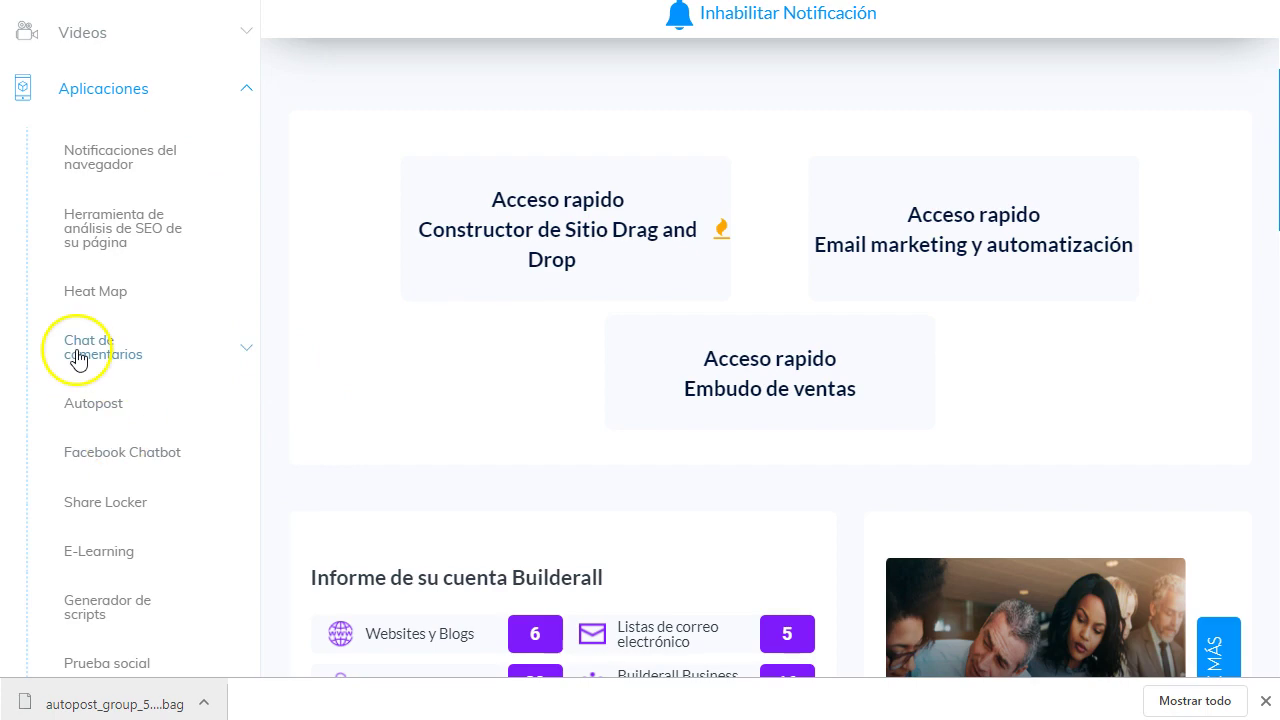
# - Open Materiales promocionales under Builderall Business in the dashboard sidebar
pyautogui.scroll(-1, 128, 386)
pyautogui.scroll(-7, 128, 386)
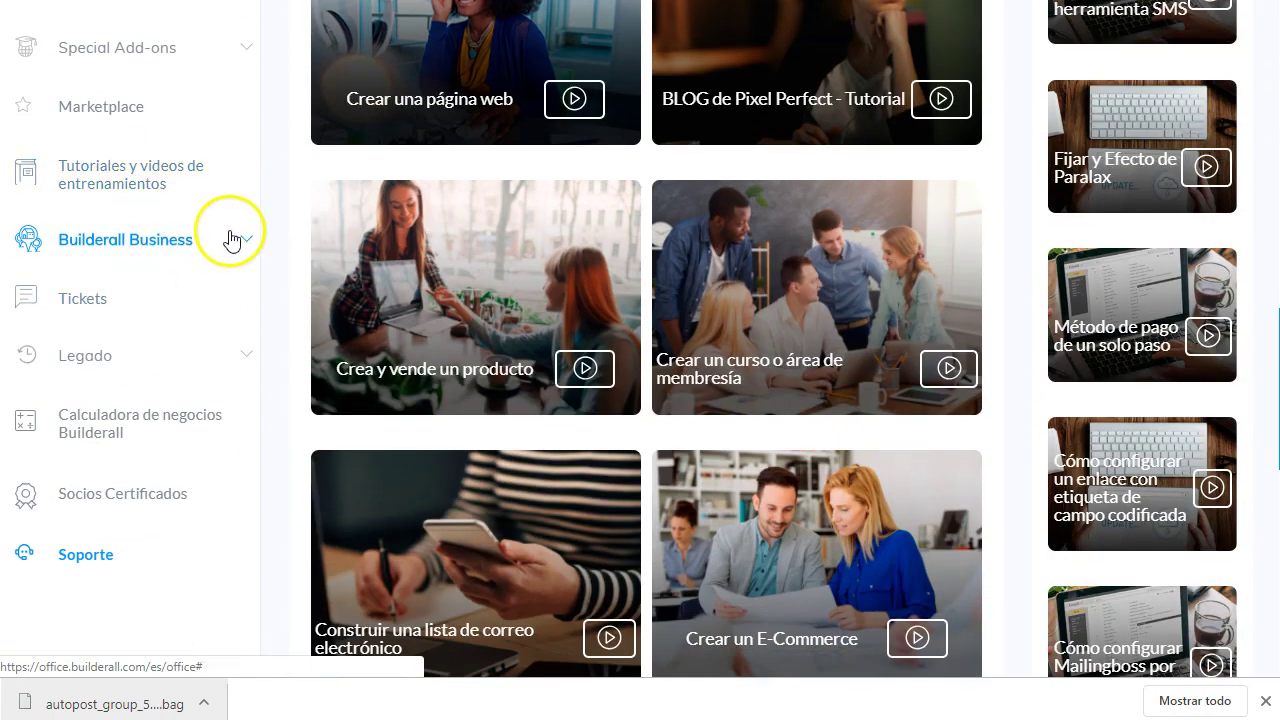
pyautogui.click(234, 243)
pyautogui.scroll(-1, 168, 328)
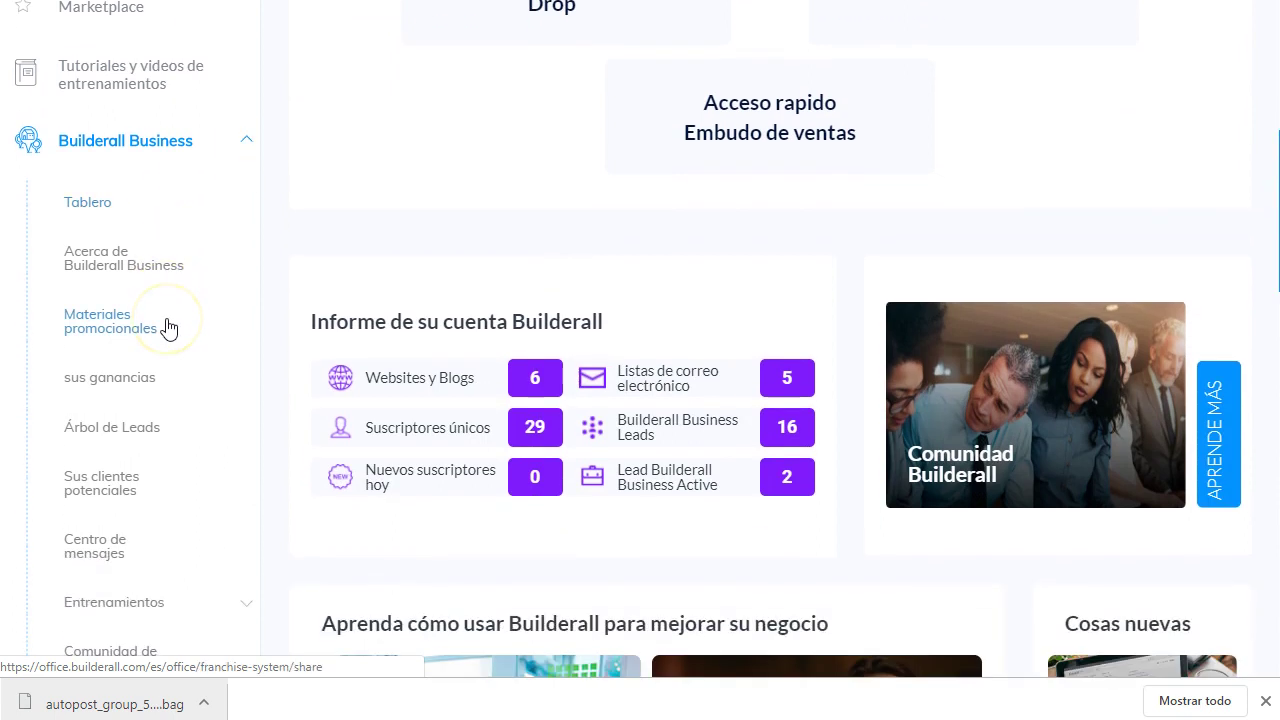
pyautogui.click(109, 330)
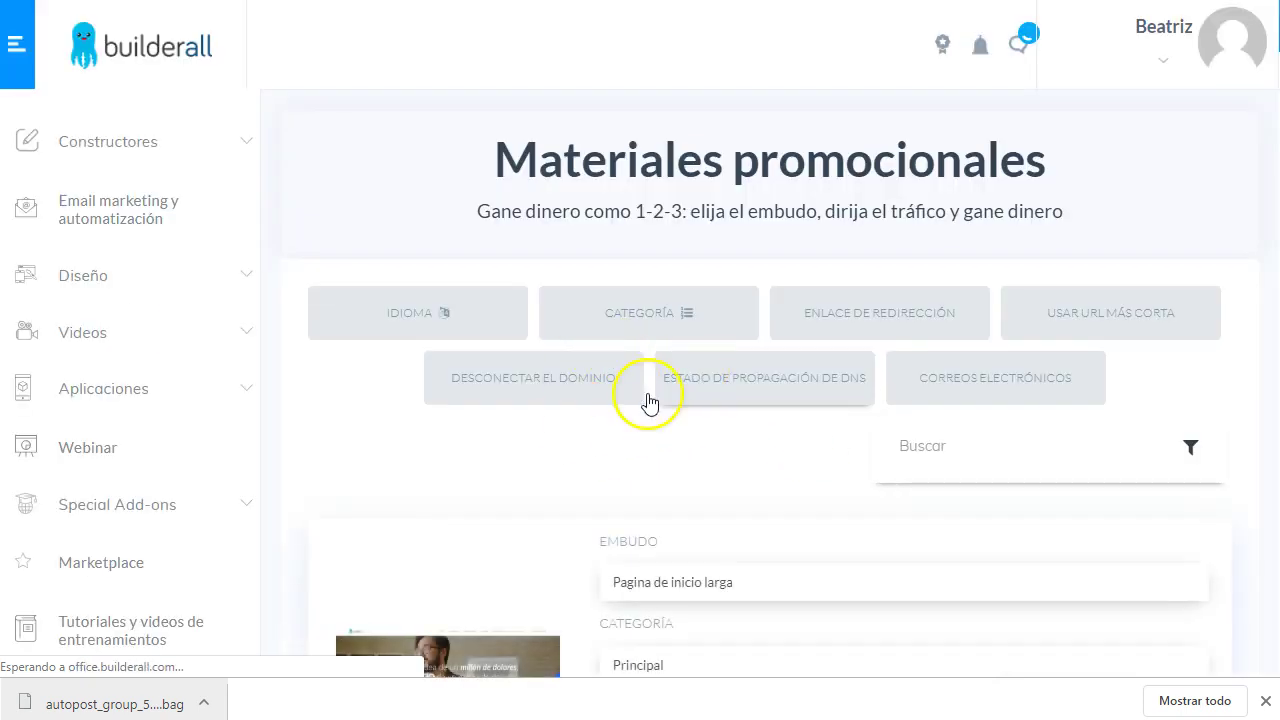
# - Scroll through the promotional funnel cards and their page links
pyautogui.scroll(-2, 648, 402)
pyautogui.scroll(-1, 689, 359)
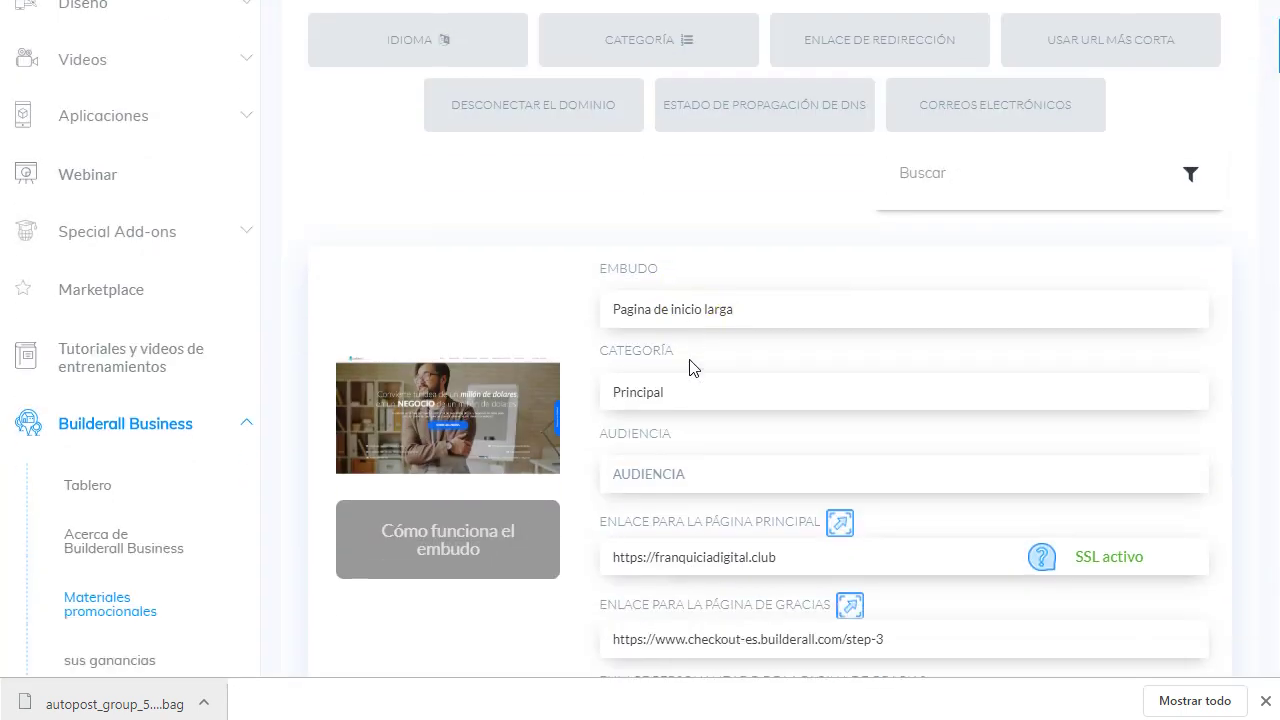
pyautogui.scroll(-1, 689, 367)
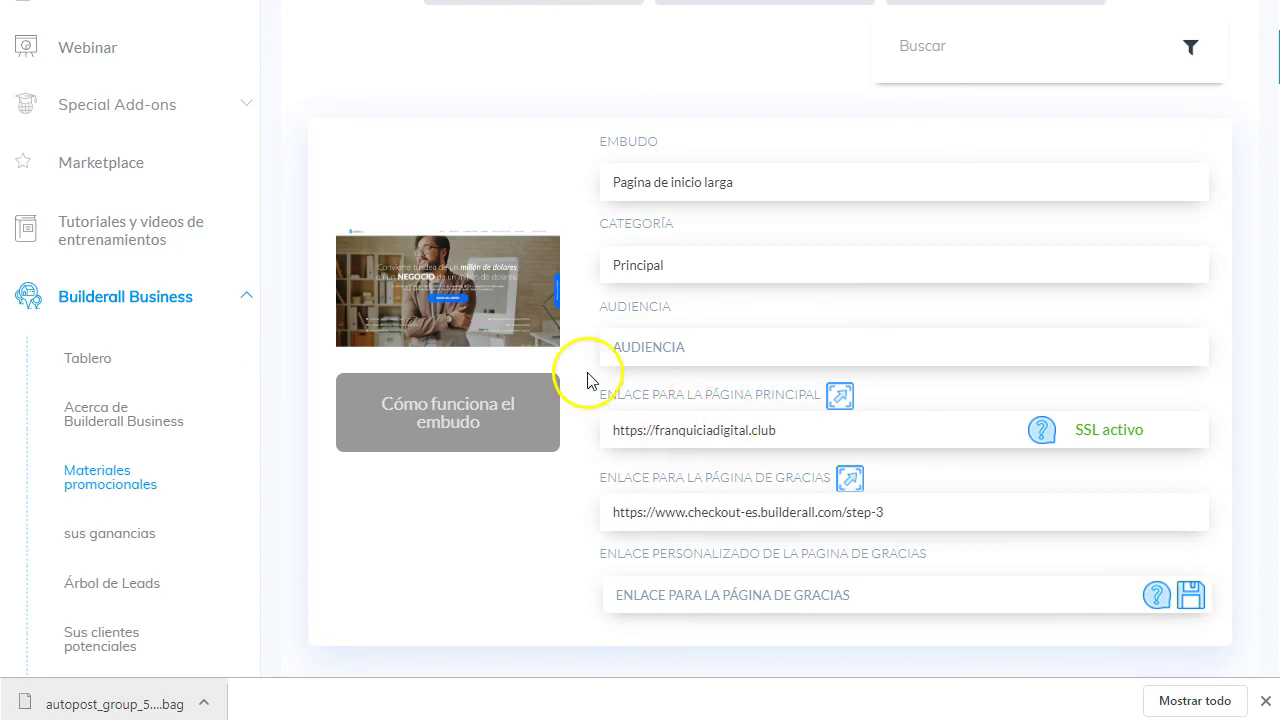
pyautogui.scroll(-5, 588, 380)
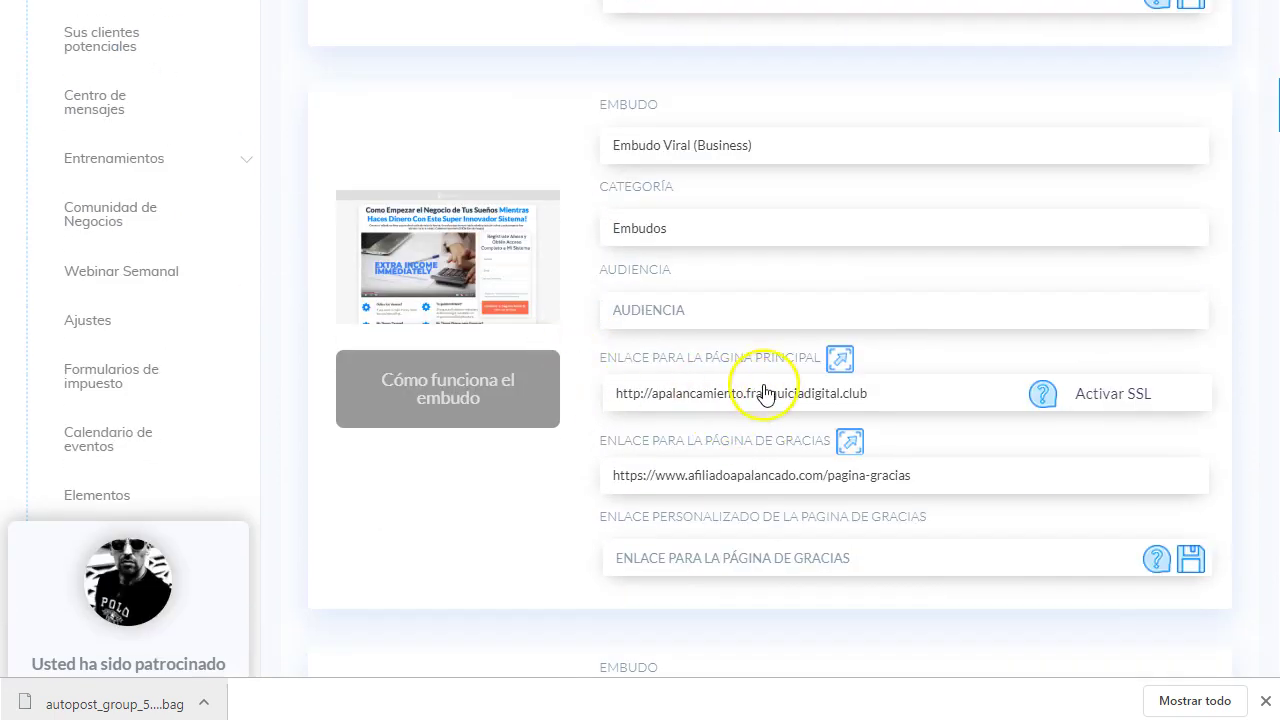
pyautogui.scroll(-3, 766, 392)
pyautogui.scroll(-4, 760, 443)
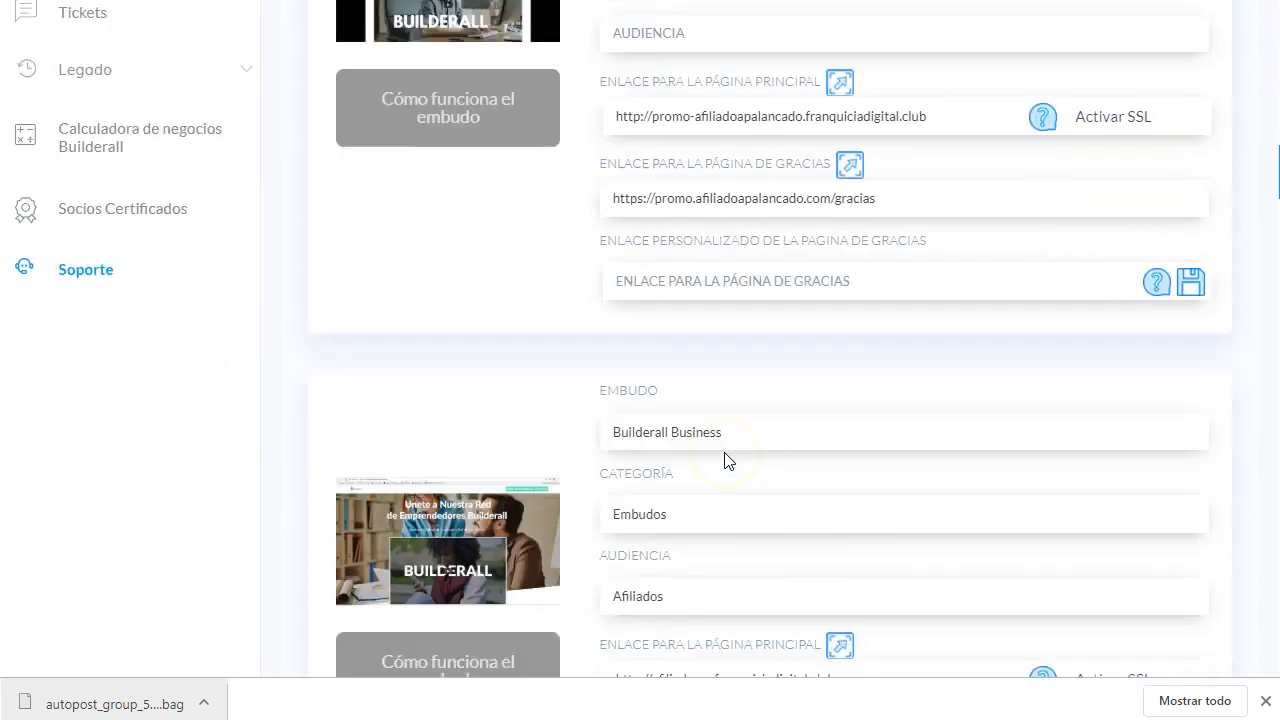
pyautogui.scroll(20, 727, 460)
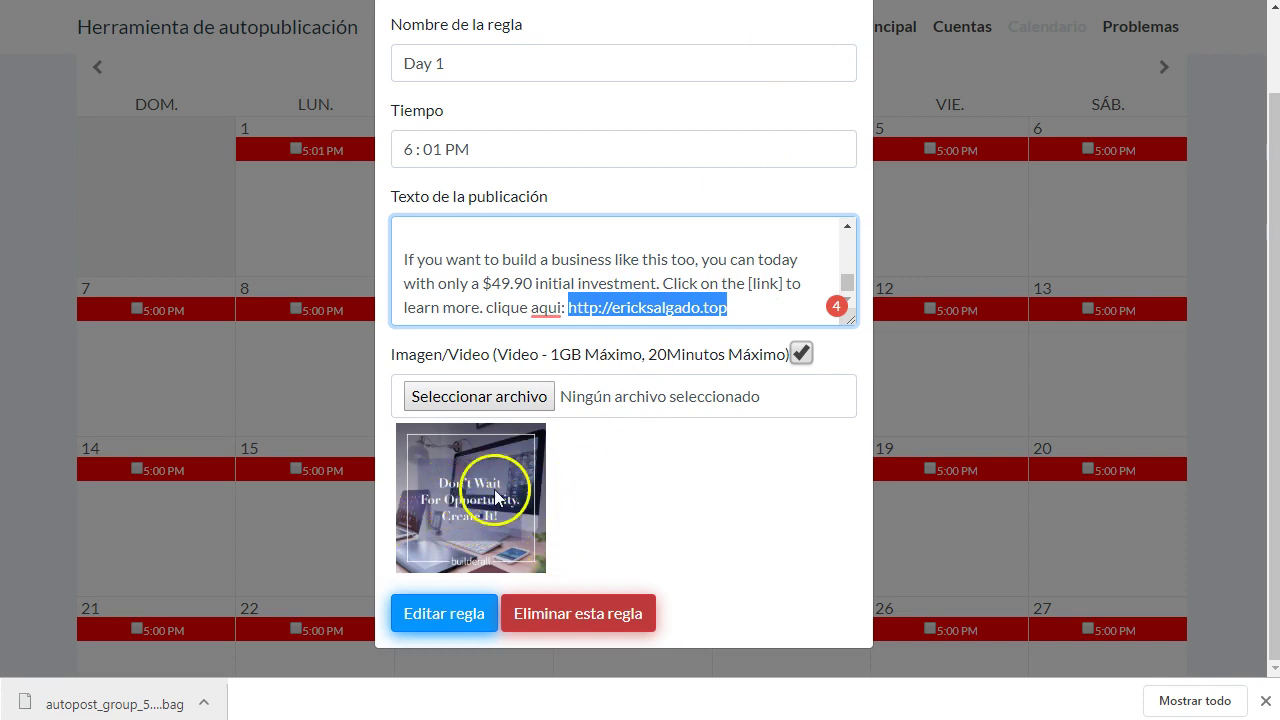
# - Save the edited Day 1 post and move the calendar to April 2019
pyautogui.click(452, 622)
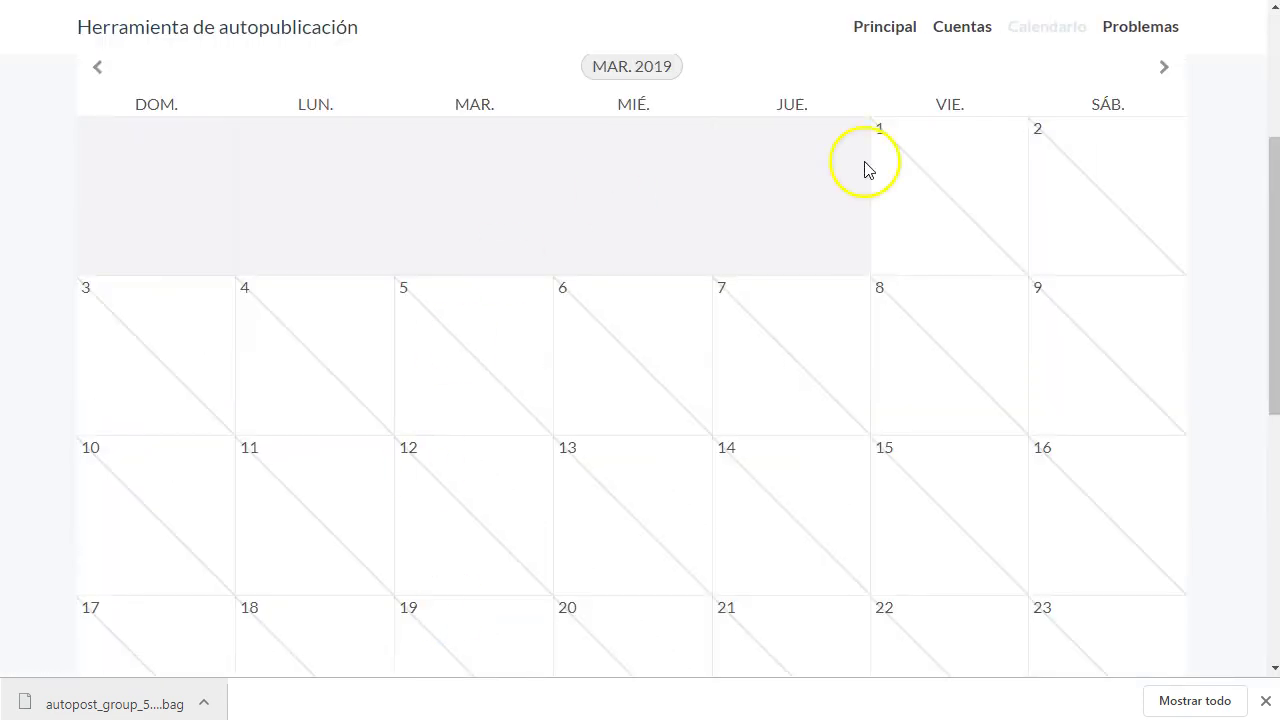
pyautogui.scroll(-2, 589, 394)
pyautogui.scroll(4, 1168, 306)
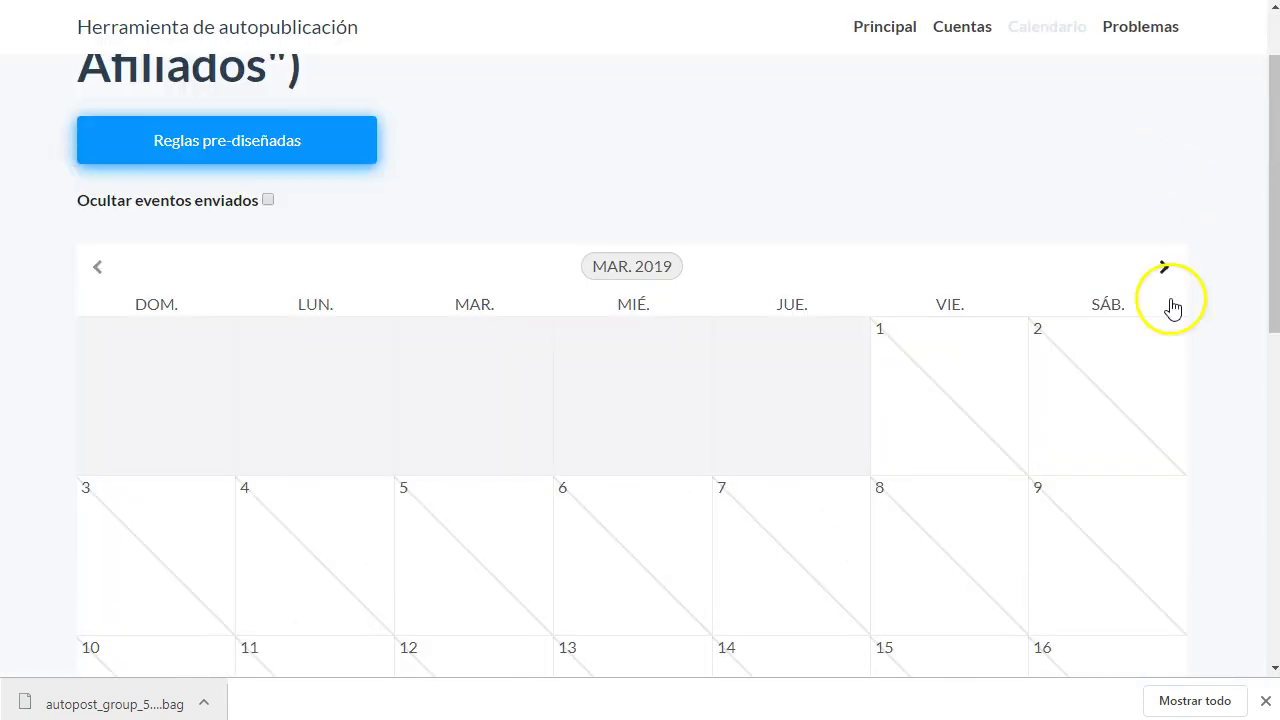
pyautogui.click(1160, 268)
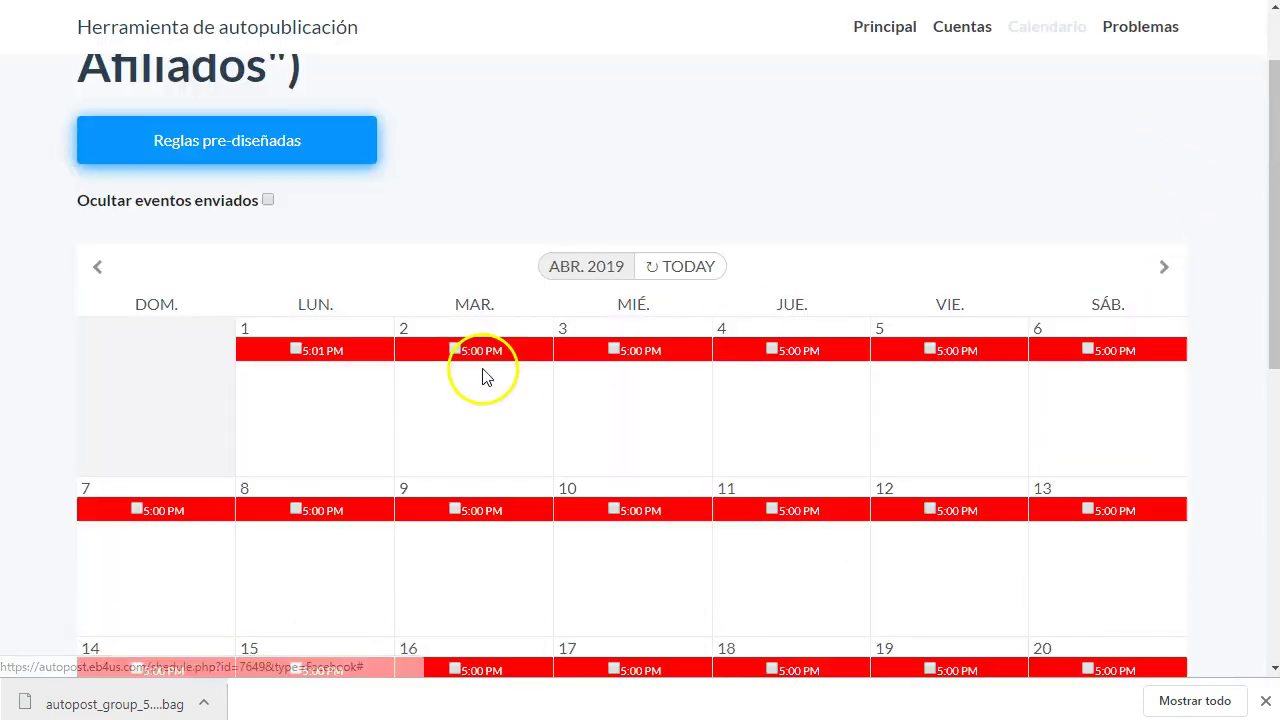
# - Review the day 1 rule in Editar regla and close it unchanged
pyautogui.click(313, 355)
pyautogui.scroll(-3, 714, 371)
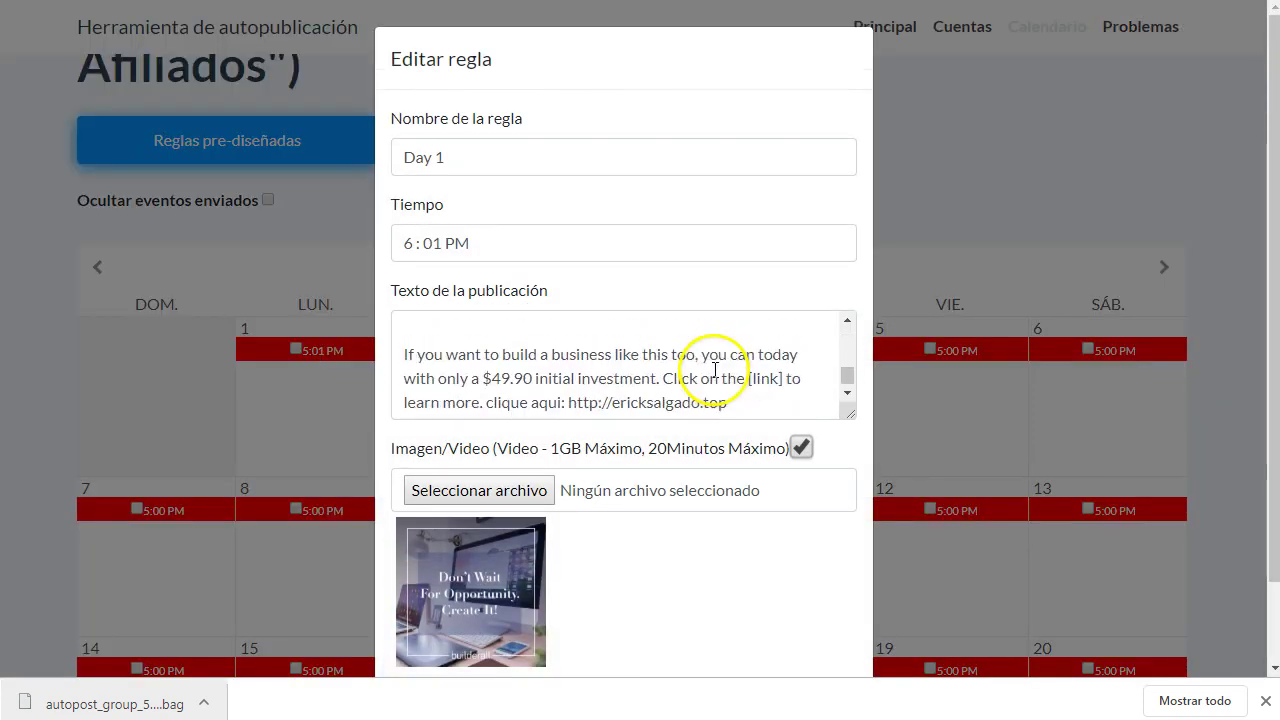
pyautogui.scroll(-2, 733, 543)
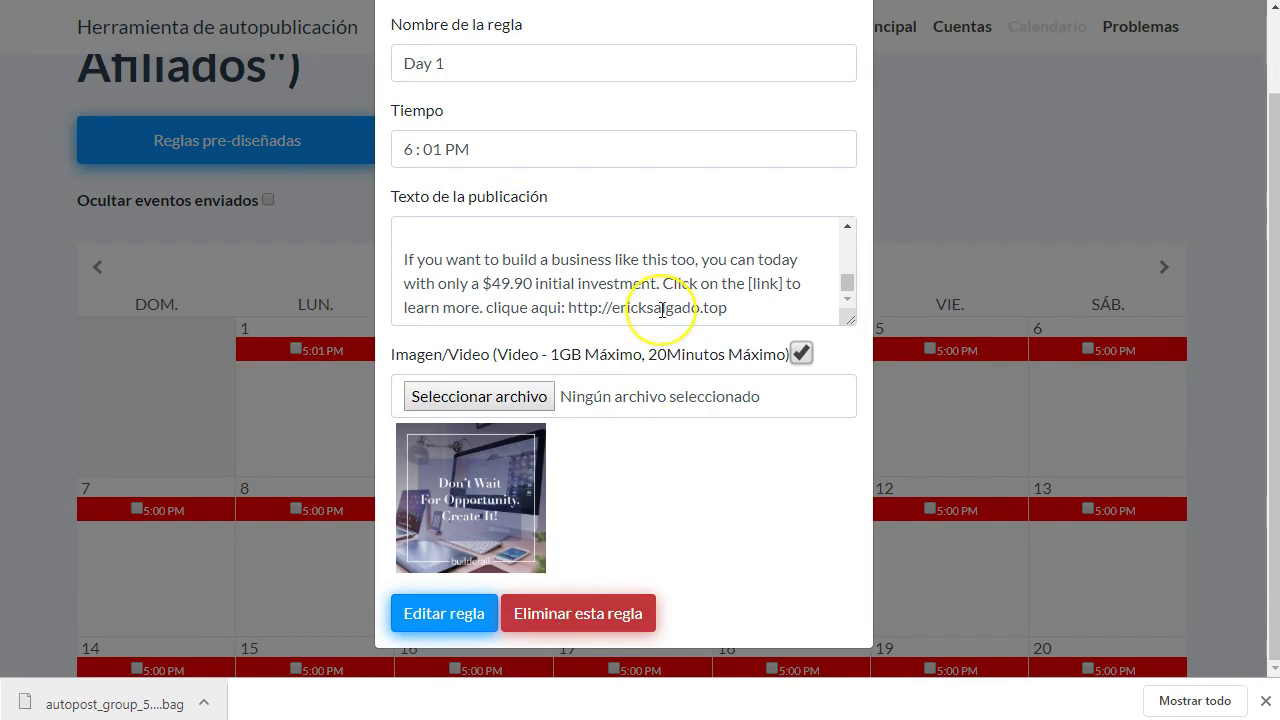
pyautogui.scroll(5, 662, 311)
pyautogui.scroll(2, 866, 203)
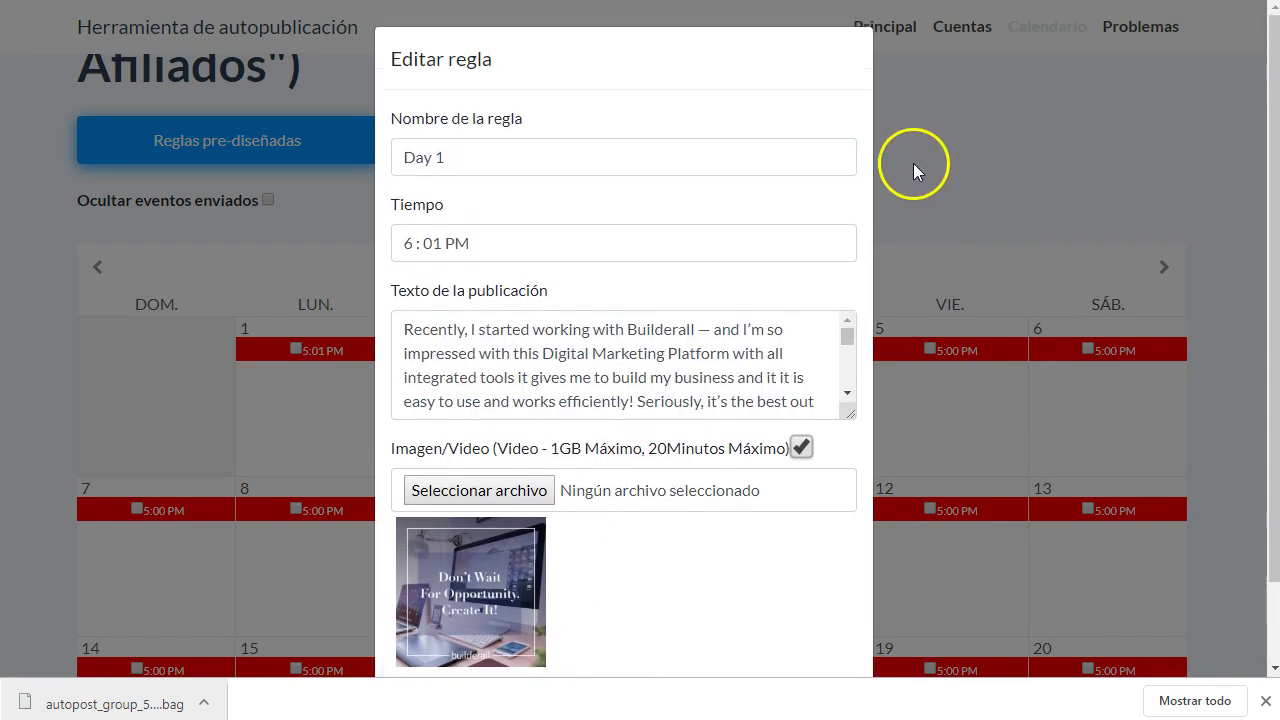
pyautogui.click(1006, 123)
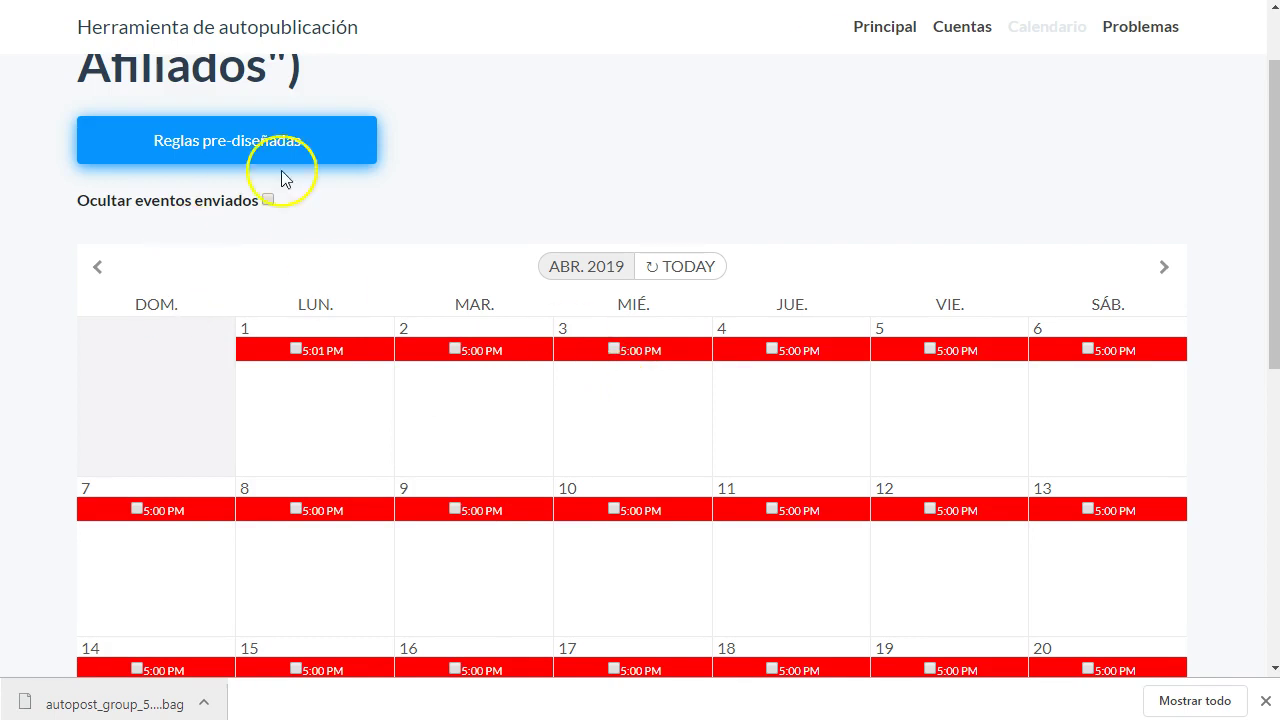
pyautogui.scroll(1, 595, 165)
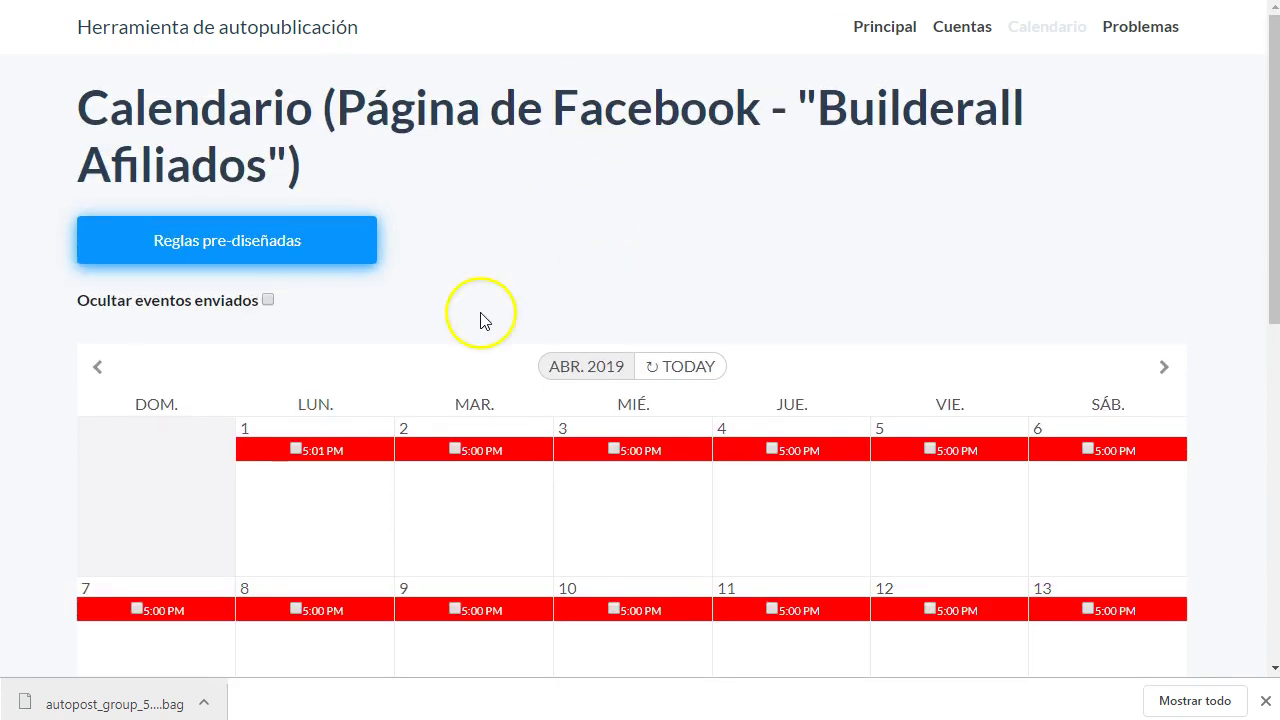
# - Go to the Cuentas page, then load Facebook in a new browser tab
pyautogui.click(945, 28)
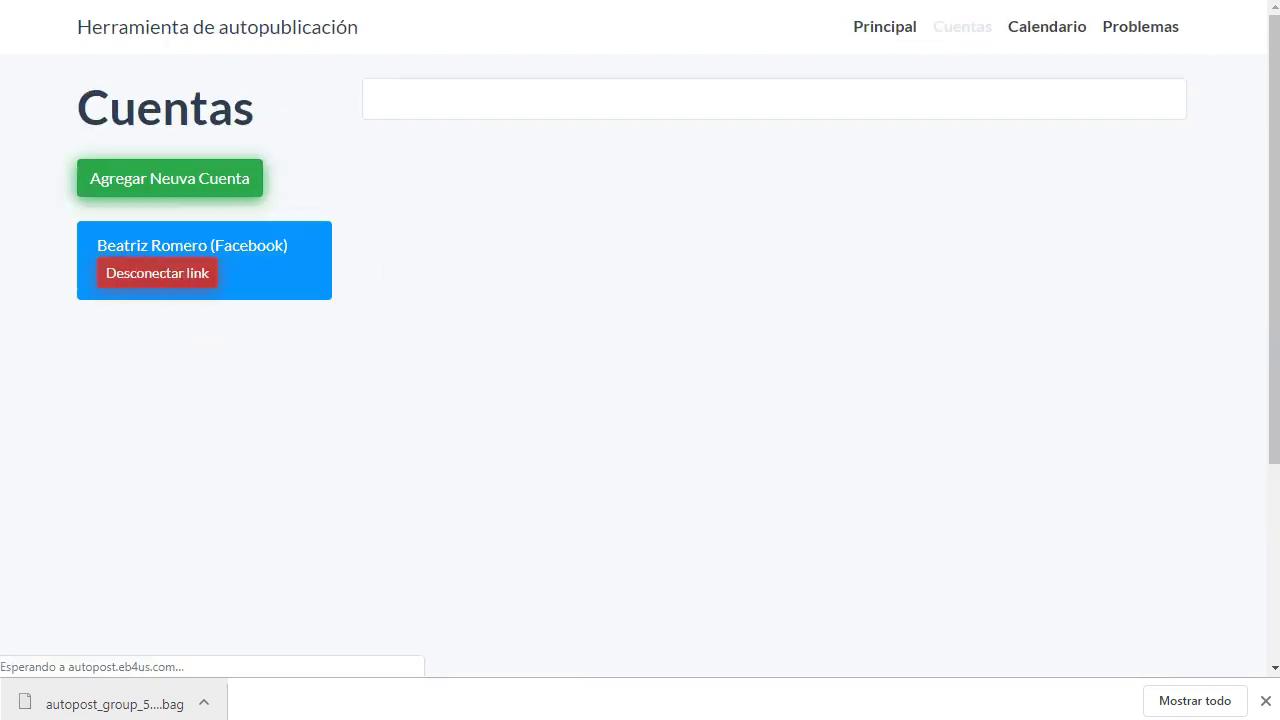
pyautogui.hotkey('ctrl', 't')
pyautogui.write('fa')
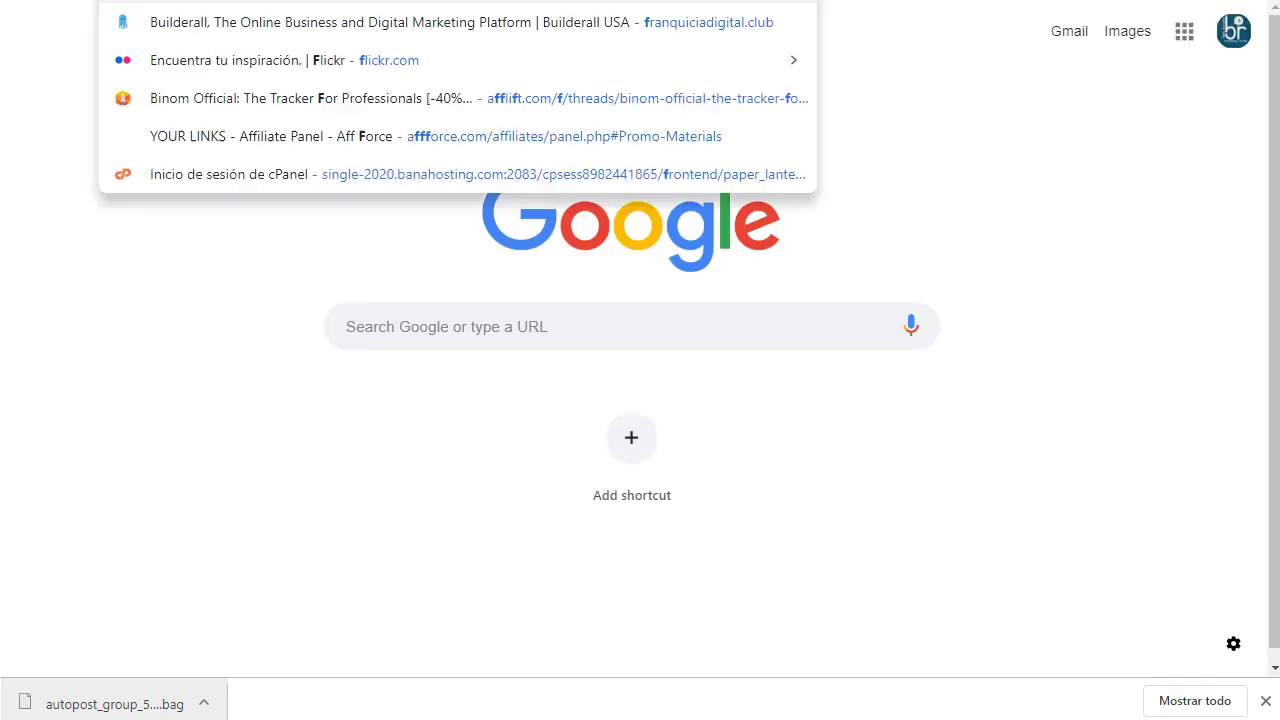
pyautogui.press('Return')
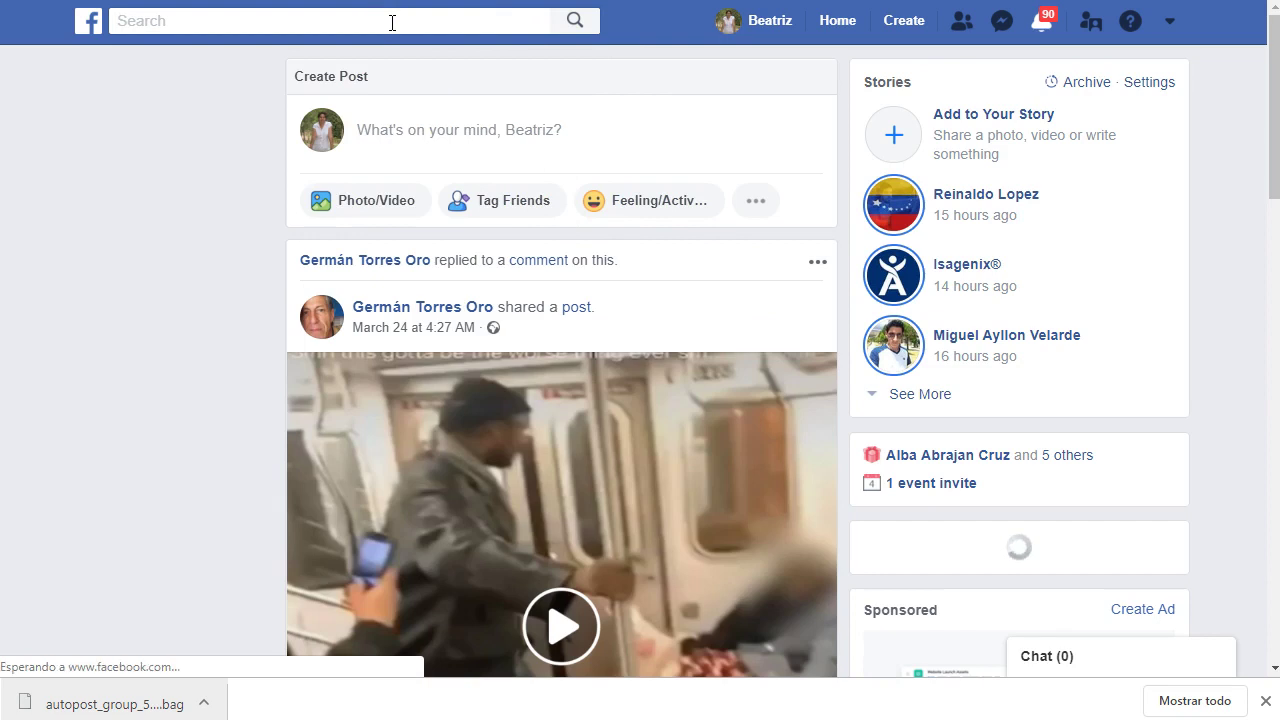
# - Search Facebook for the account owner's name and view all results
pyautogui.click(392, 22)
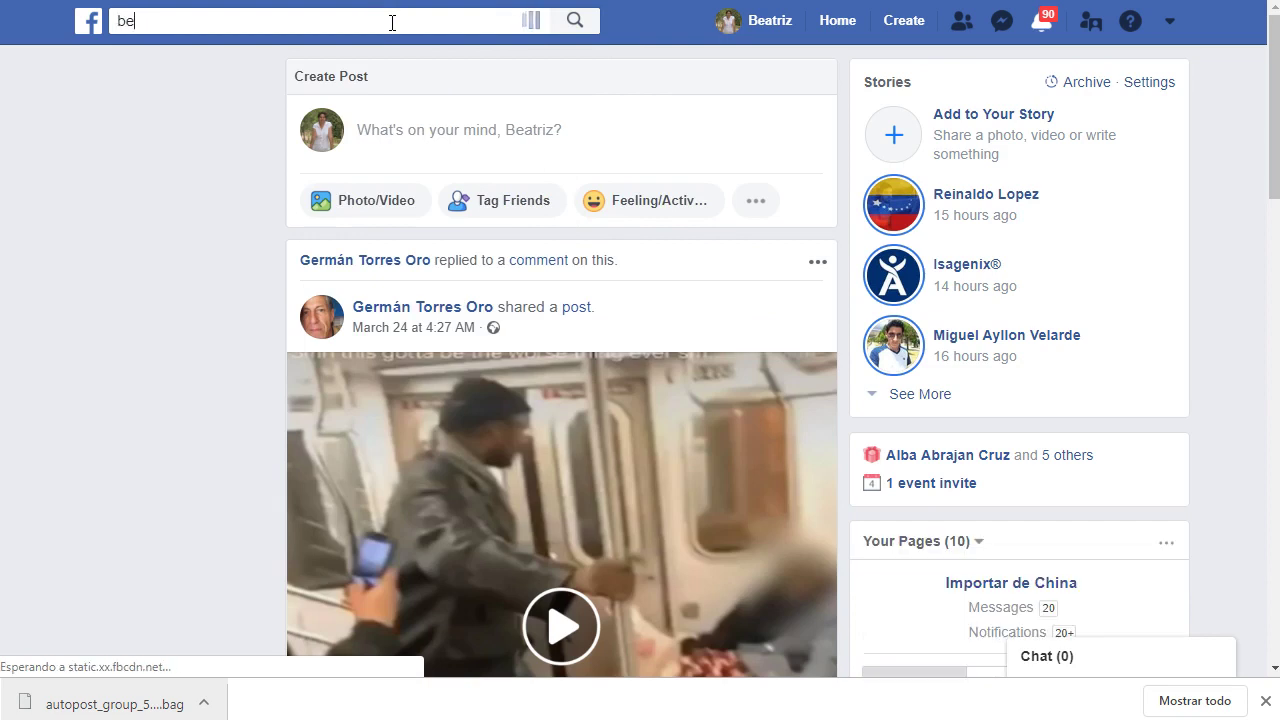
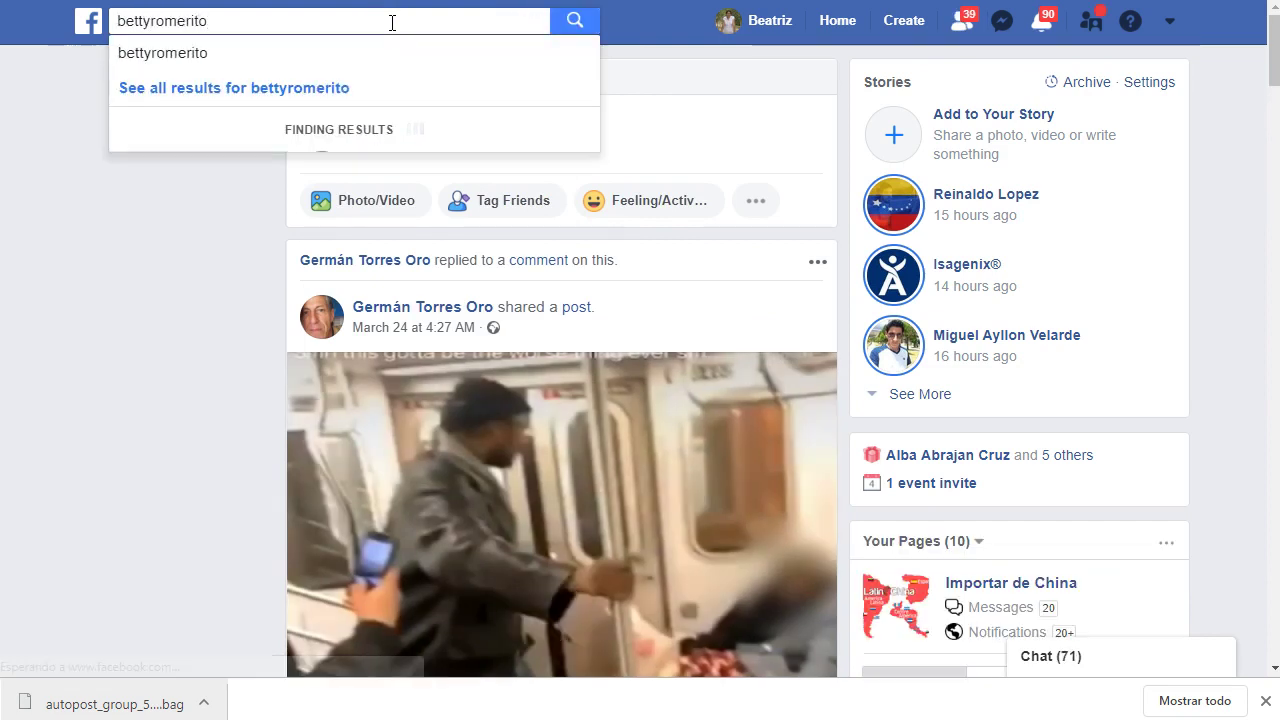
pyautogui.click(205, 88)
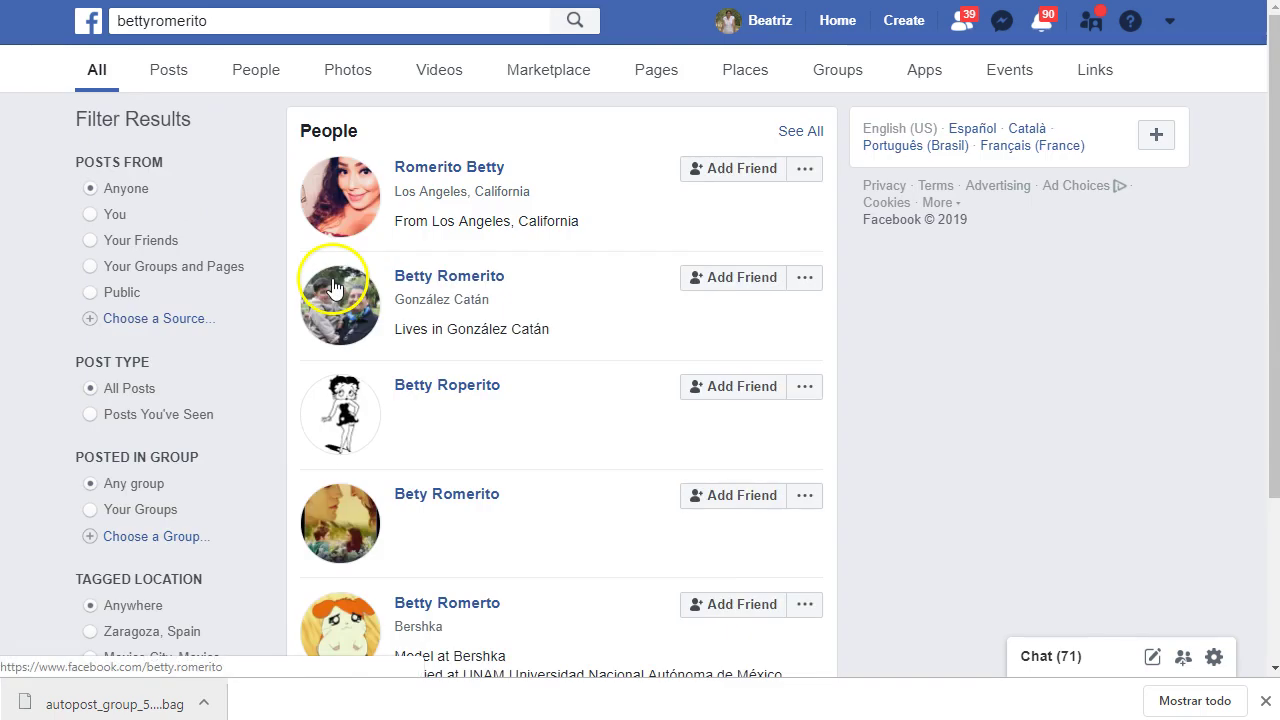
pyautogui.scroll(-1, 565, 370)
pyautogui.scroll(1, 560, 400)
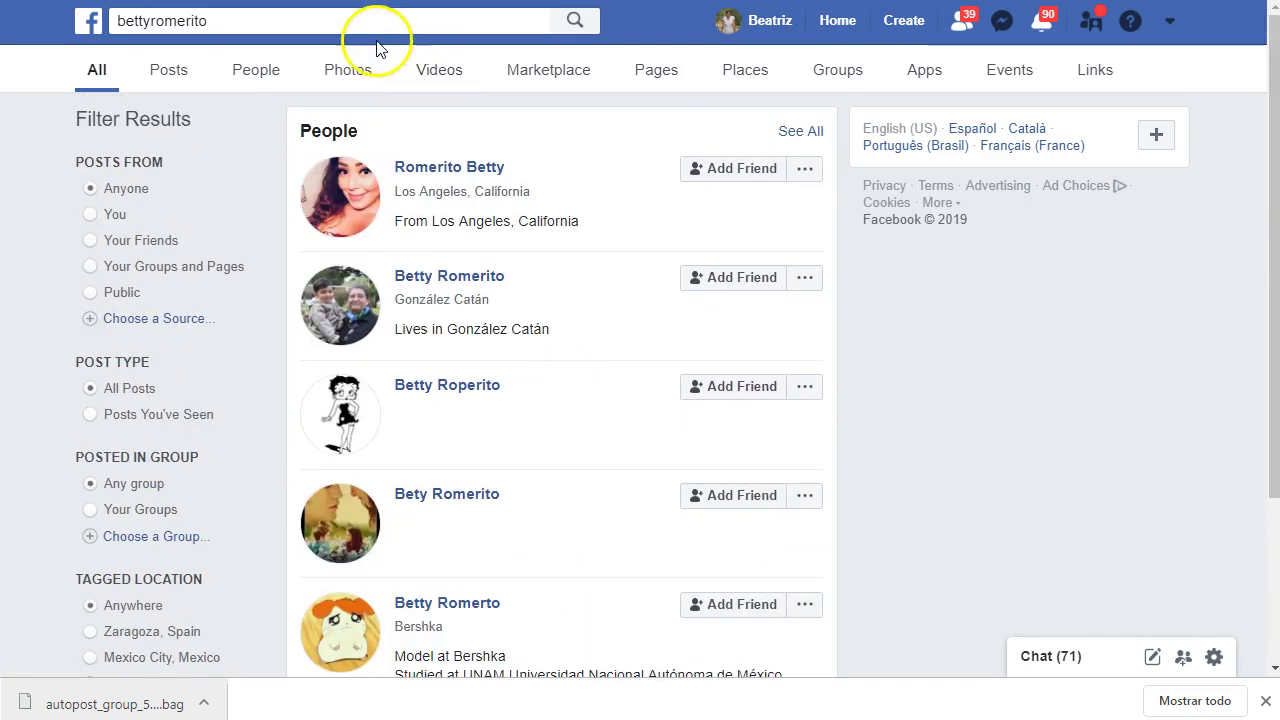
# - Open the Gestión de Marketing y Social Media page, then return to the Cuentas tab
pyautogui.click(297, 20)
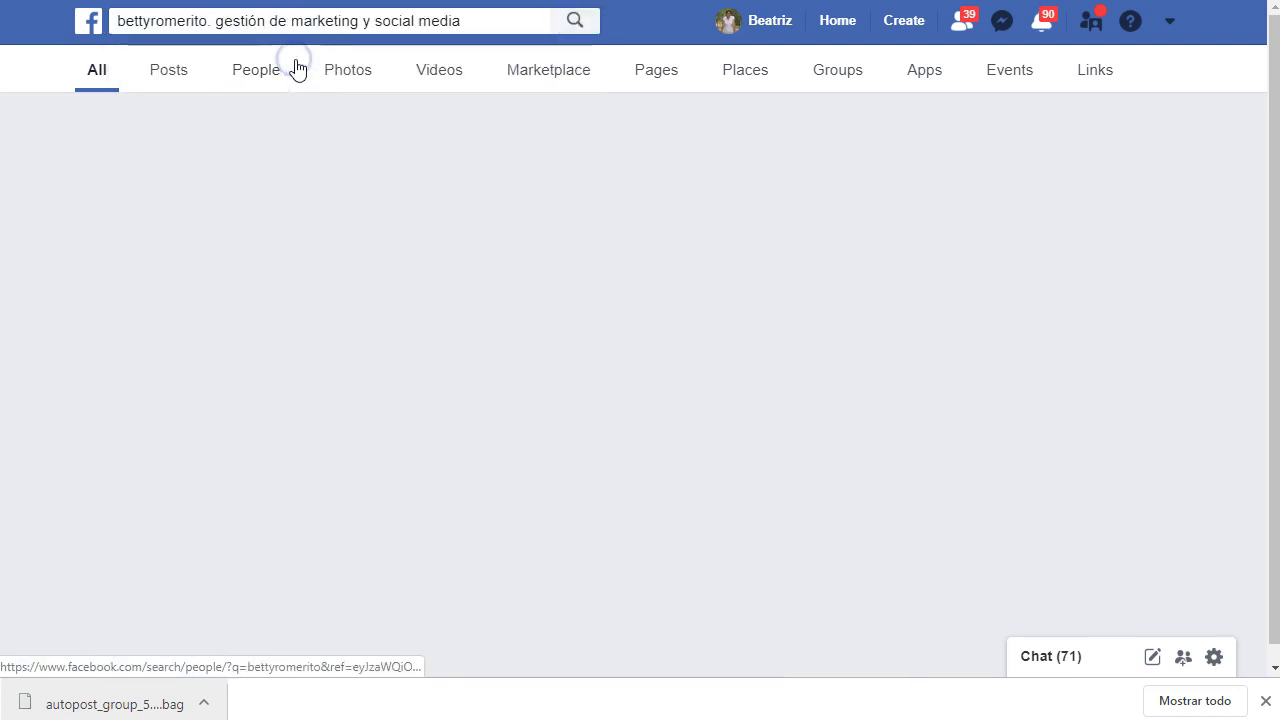
pyautogui.click(608, 148)
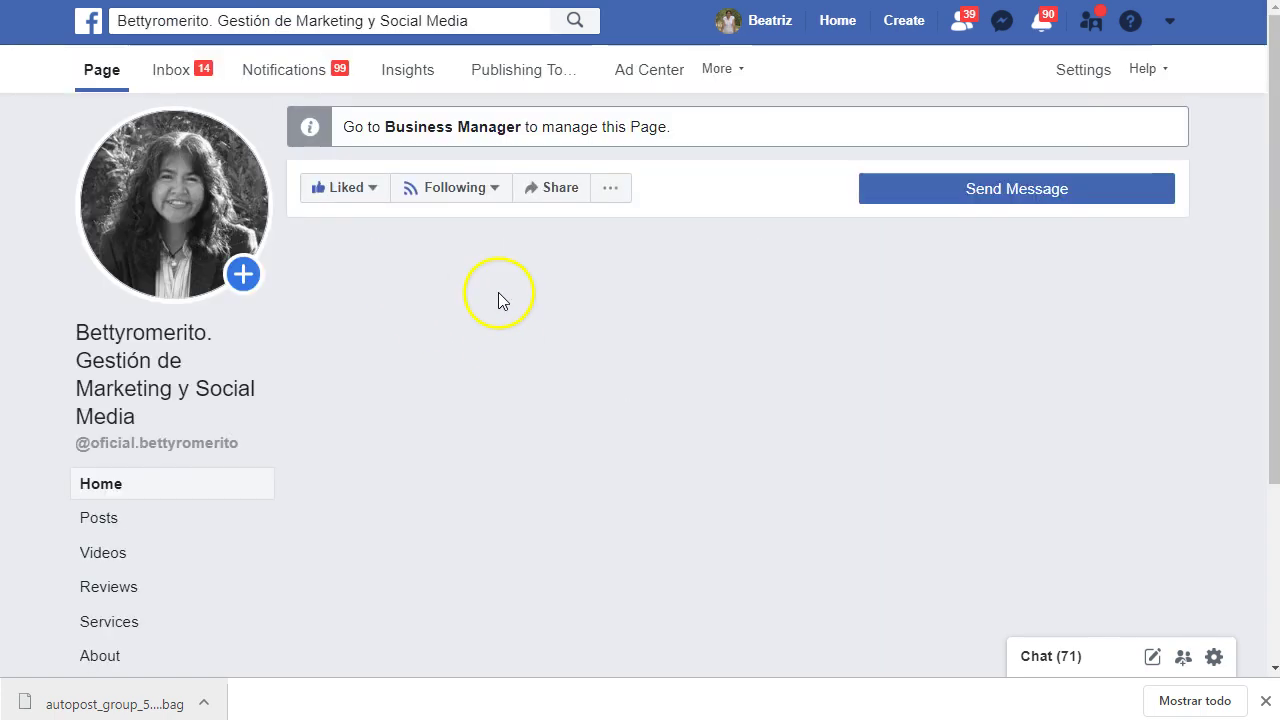
pyautogui.scroll(-3, 457, 318)
pyautogui.scroll(-5, 457, 311)
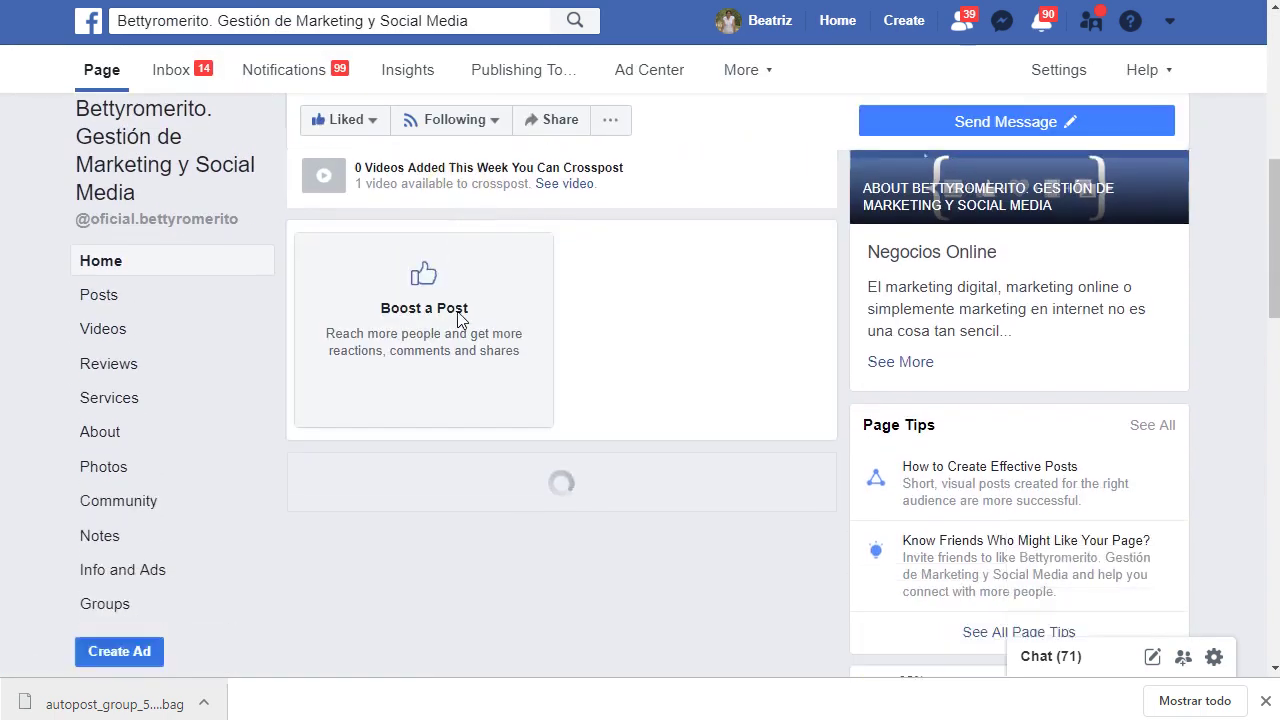
pyautogui.hotkey('ctrl', 'Tab')
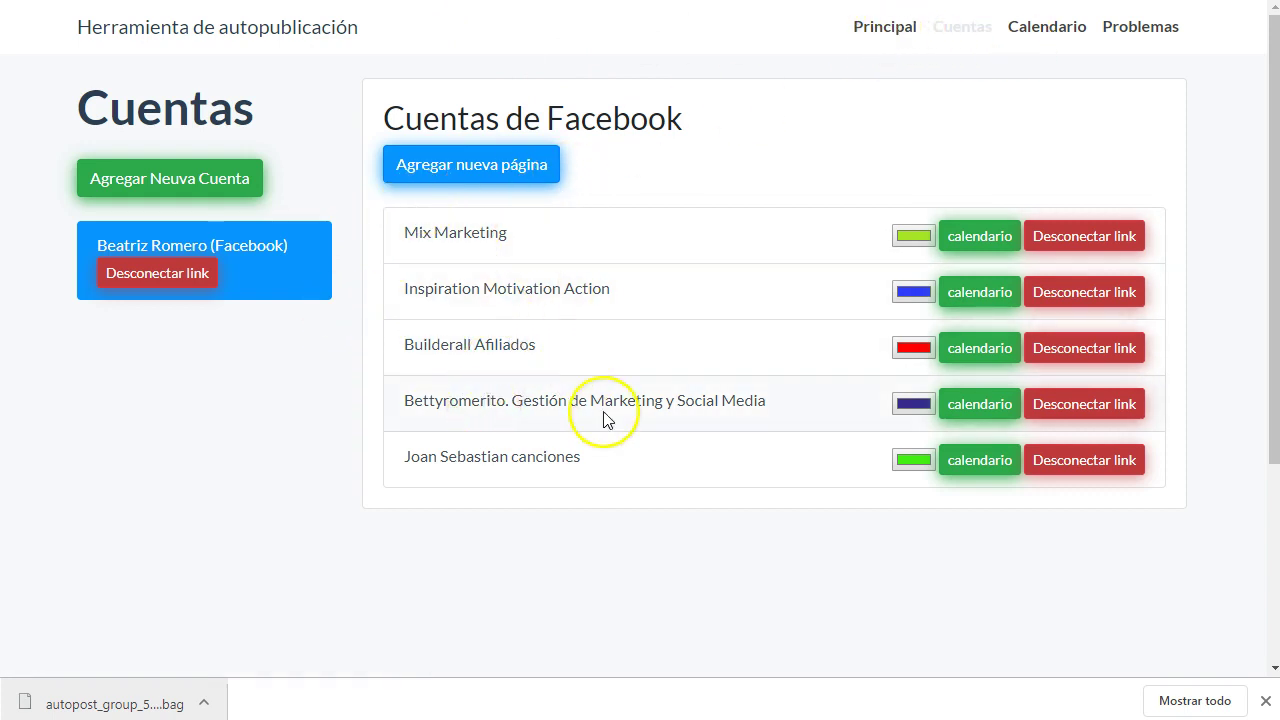
# - Start a new March 26 rule in the marketing page's calendar named 'motivacion de hoy'
pyautogui.click(982, 410)
pyautogui.scroll(-10, 537, 380)
pyautogui.click(471, 233)
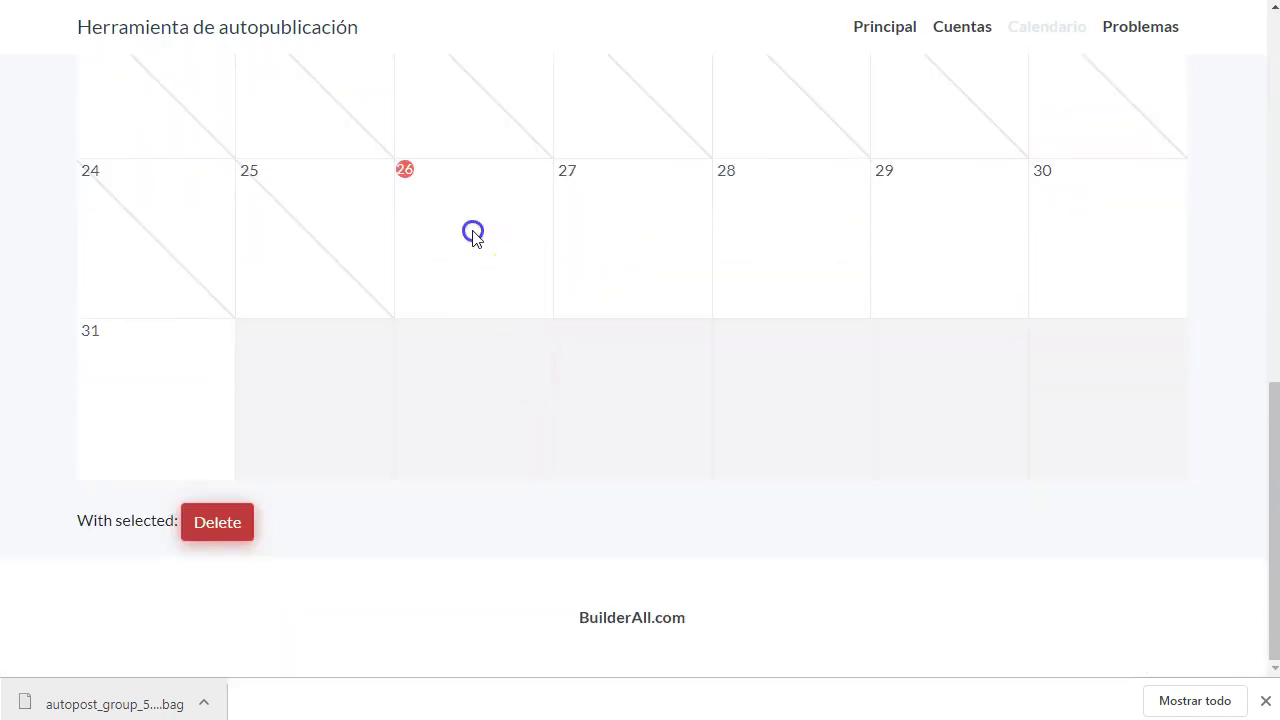
pyautogui.click(572, 156)
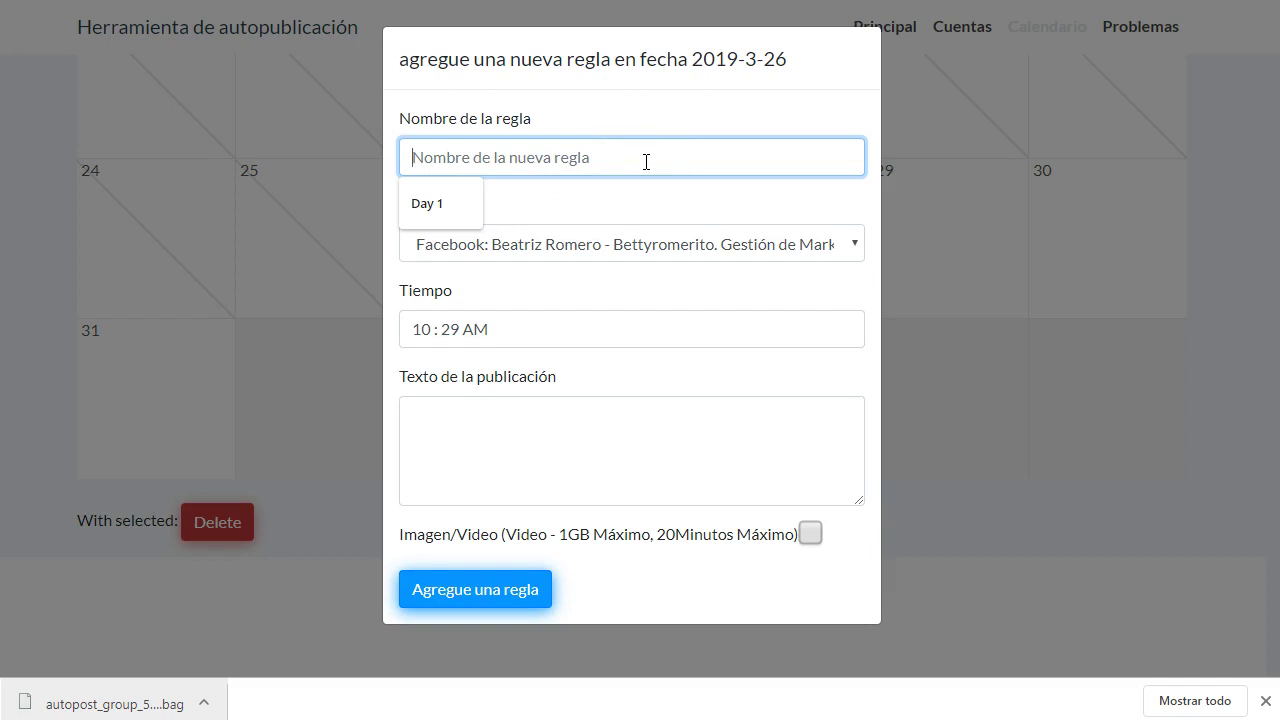
pyautogui.write('motivacion de hoy')
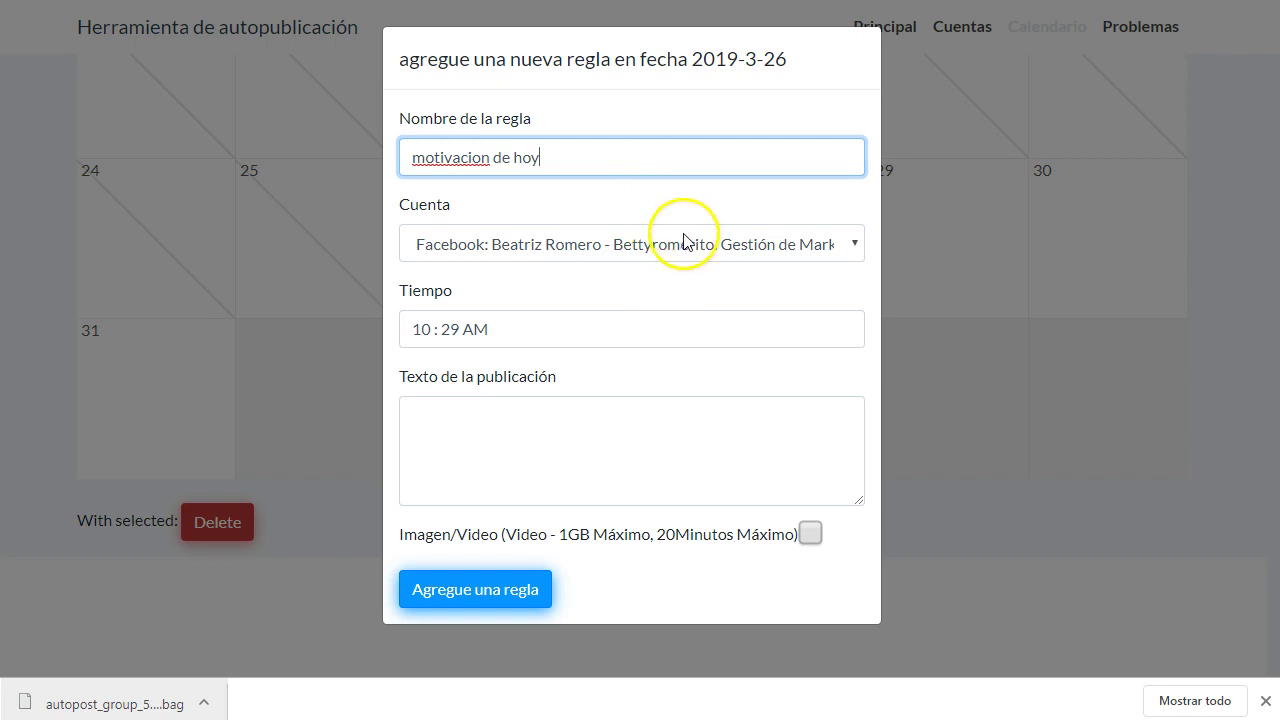
# - Set the post time to 10:30 AM and write the post text
pyautogui.click(450, 328)
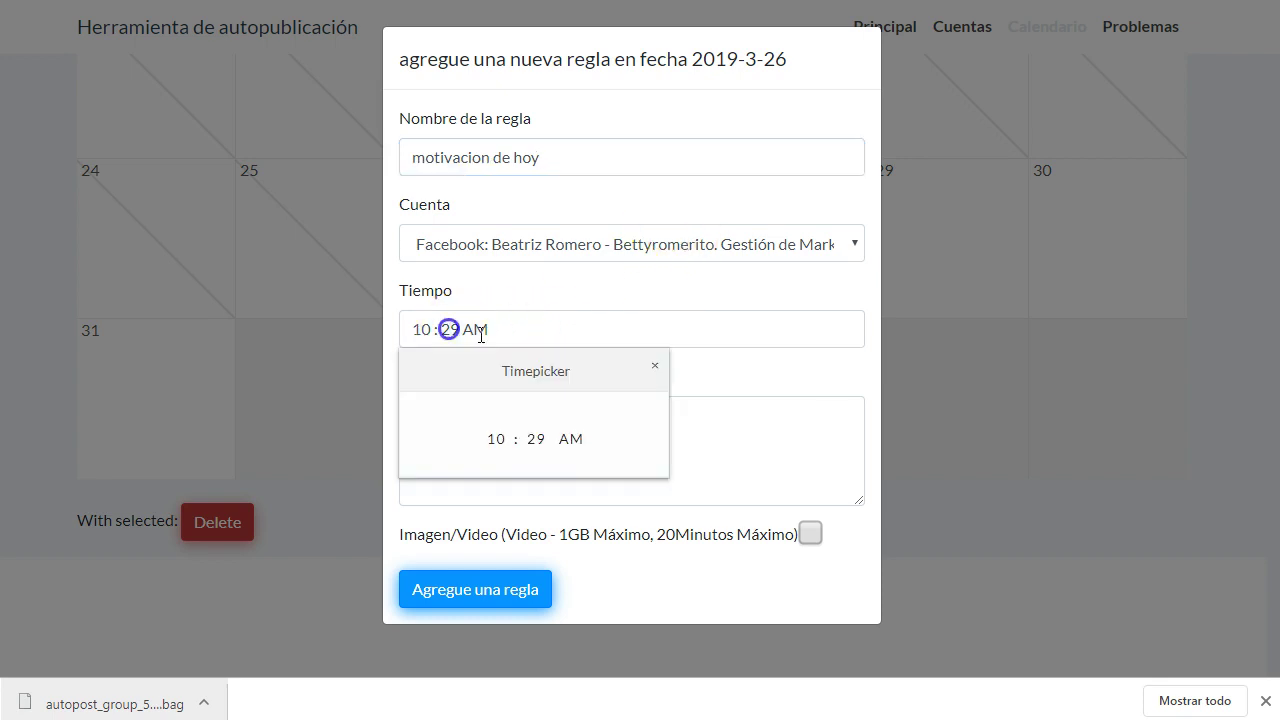
pyautogui.click(537, 463)
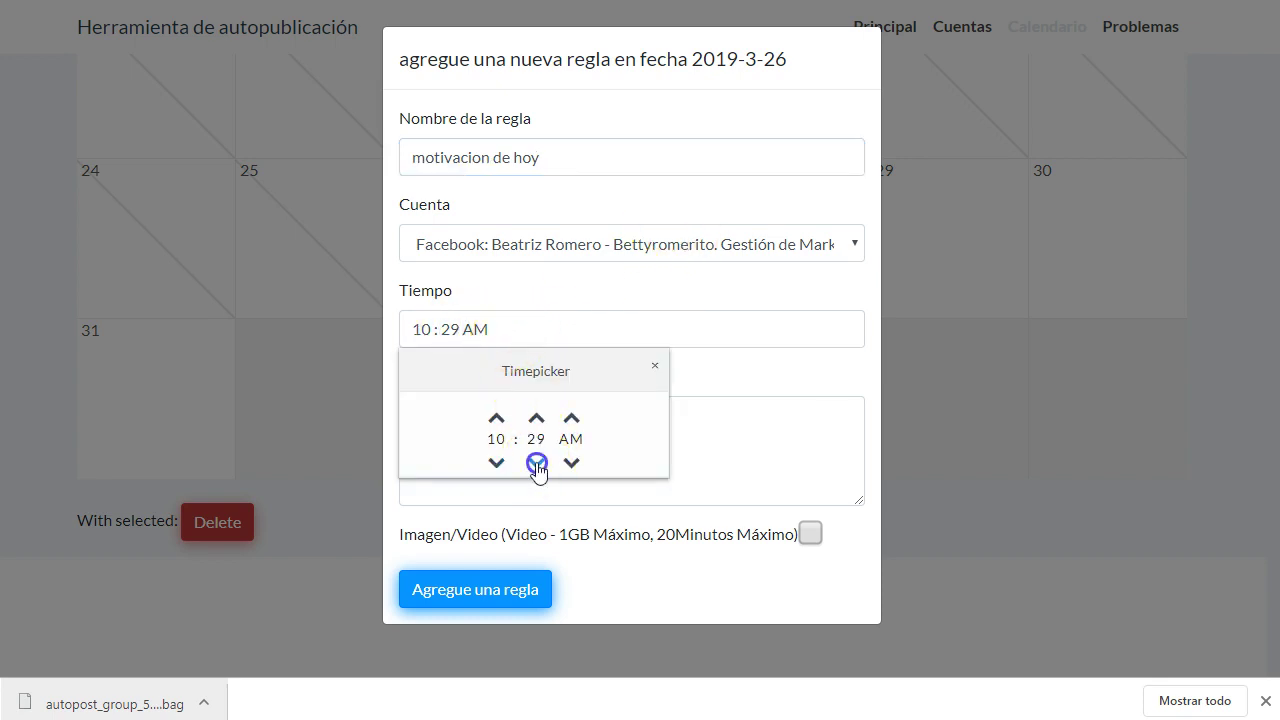
pyautogui.click(543, 418)
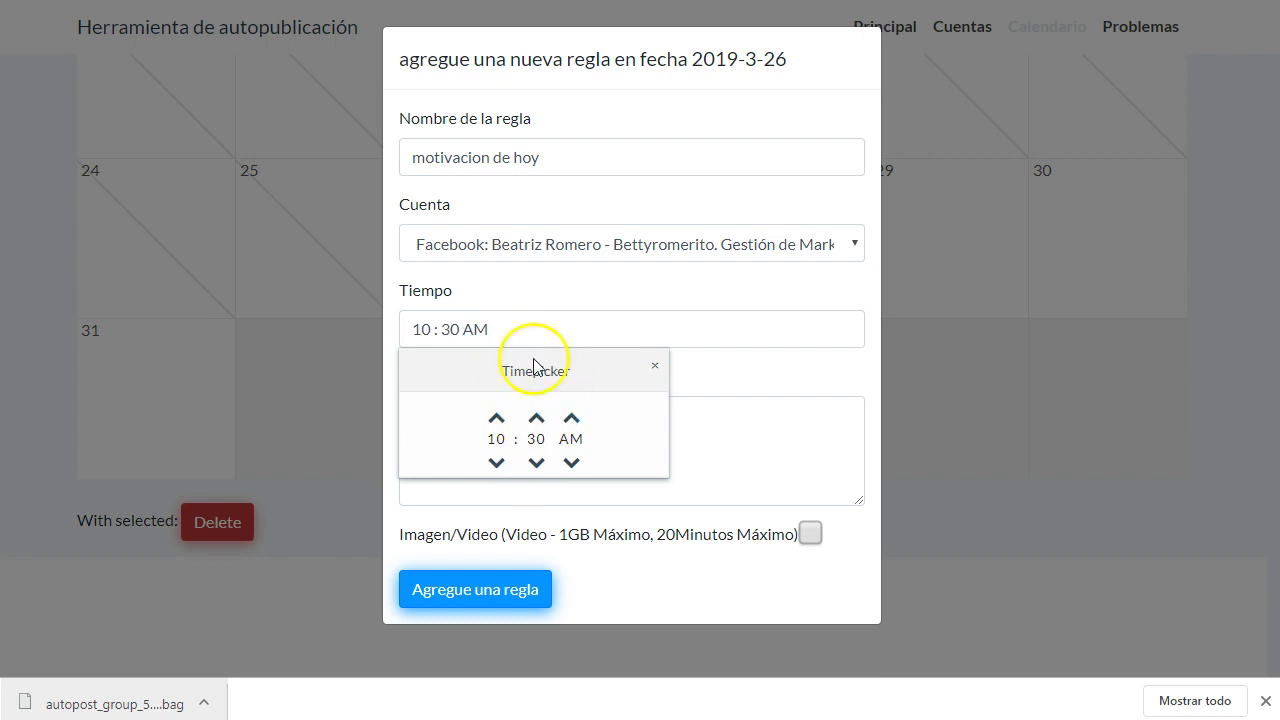
pyautogui.click(631, 286)
pyautogui.click(537, 434)
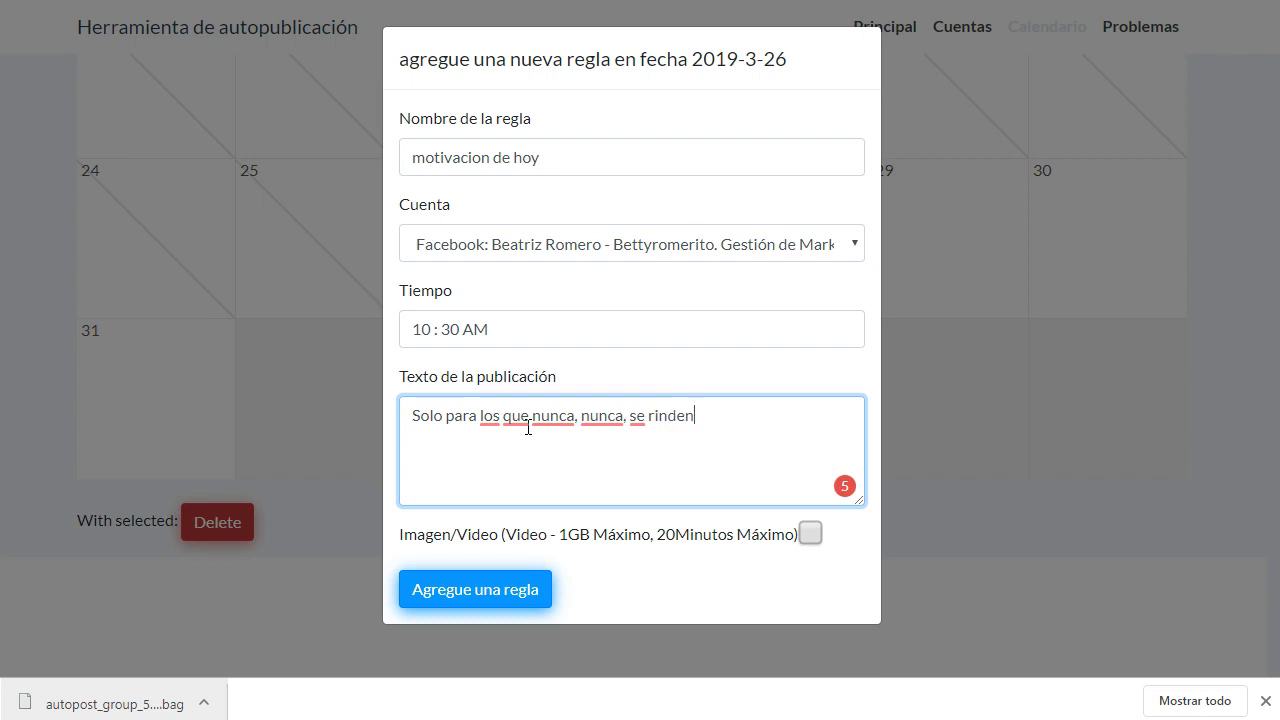
pyautogui.click(485, 592)
# - Attach the 'Levántate, suspira' image and save the rule with Agregue una regla
pyautogui.click(808, 532)
pyautogui.scroll(-1, 594, 420)
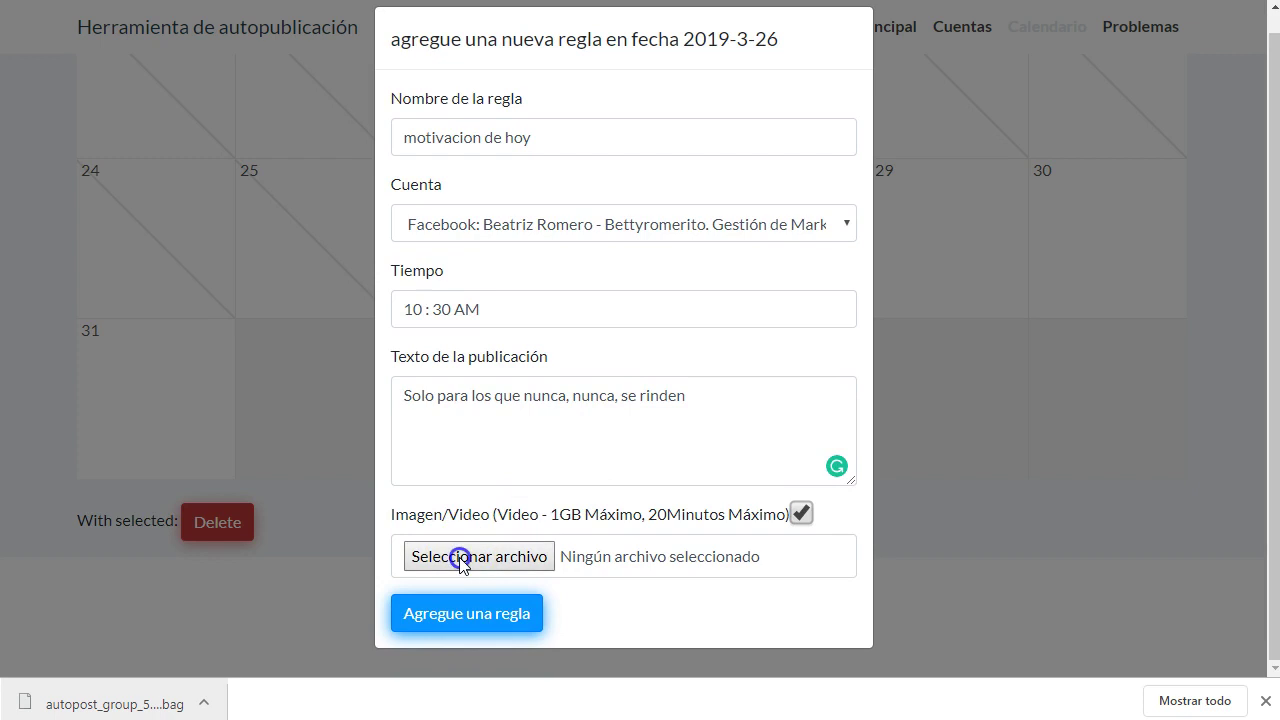
pyautogui.click(460, 558)
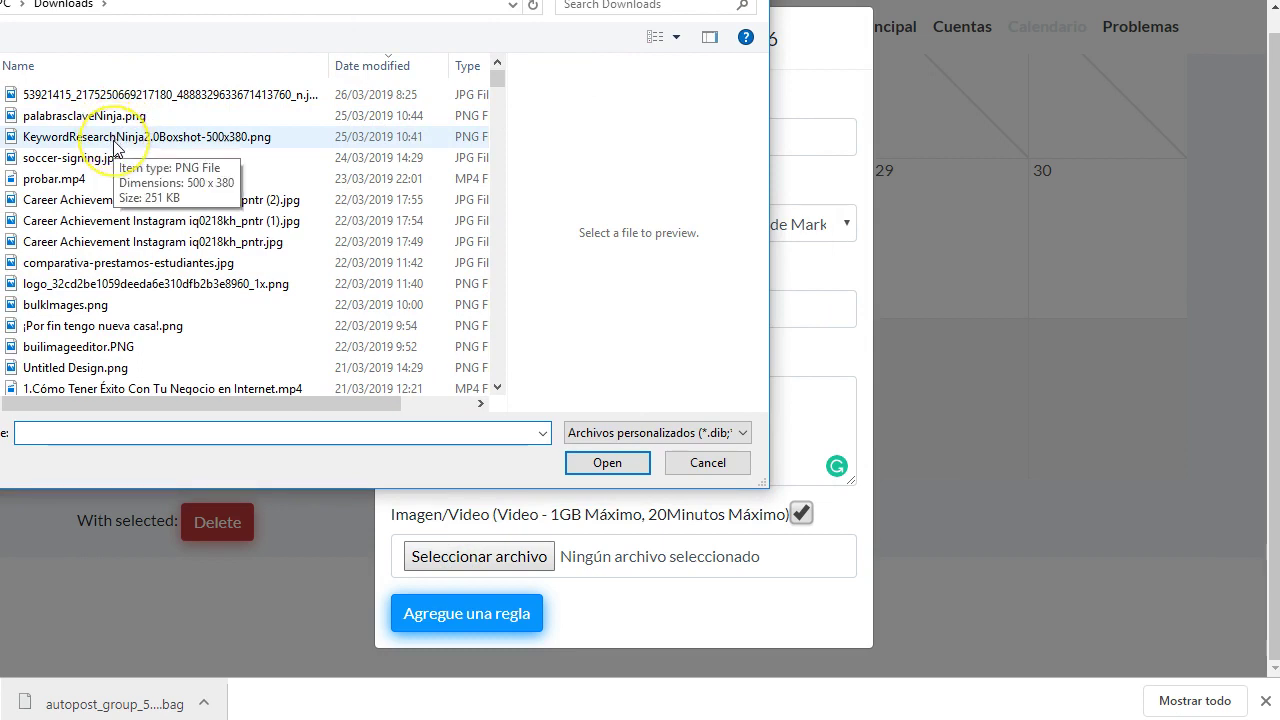
pyautogui.click(145, 93)
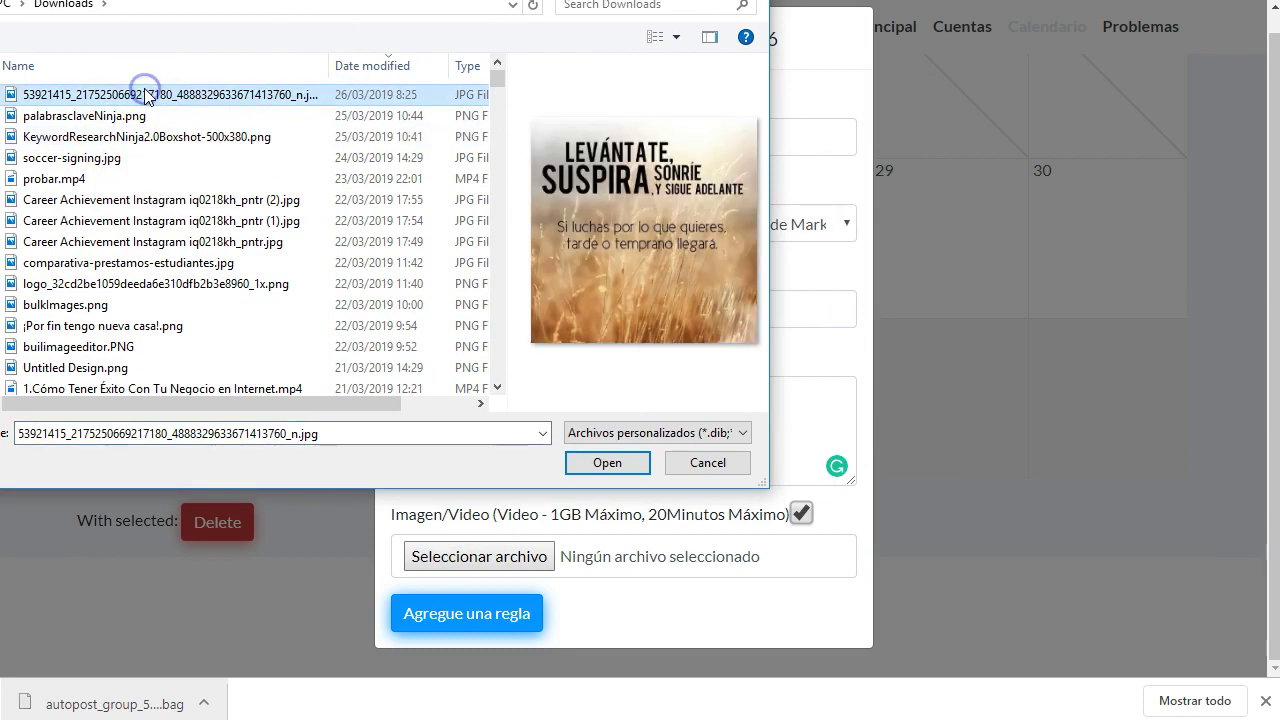
pyautogui.click(600, 465)
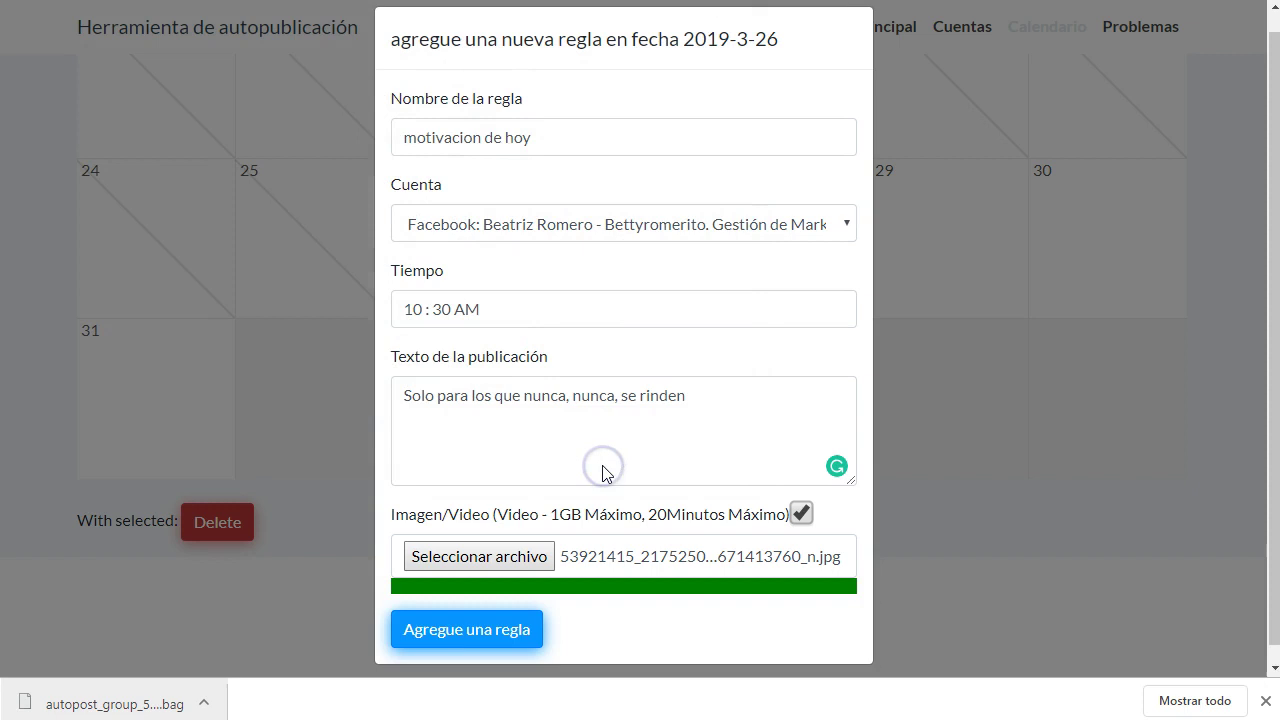
pyautogui.scroll(-2, 605, 471)
pyautogui.click(465, 455)
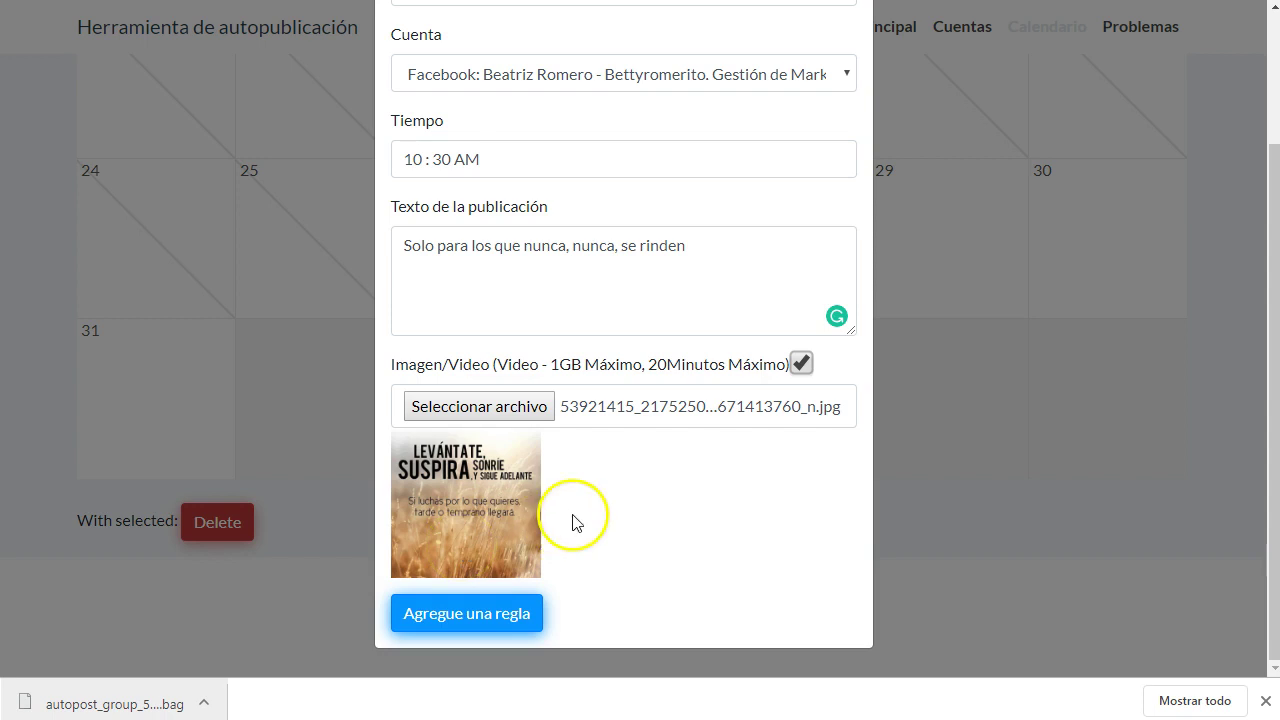
pyautogui.scroll(2, 571, 523)
pyautogui.scroll(-2, 607, 382)
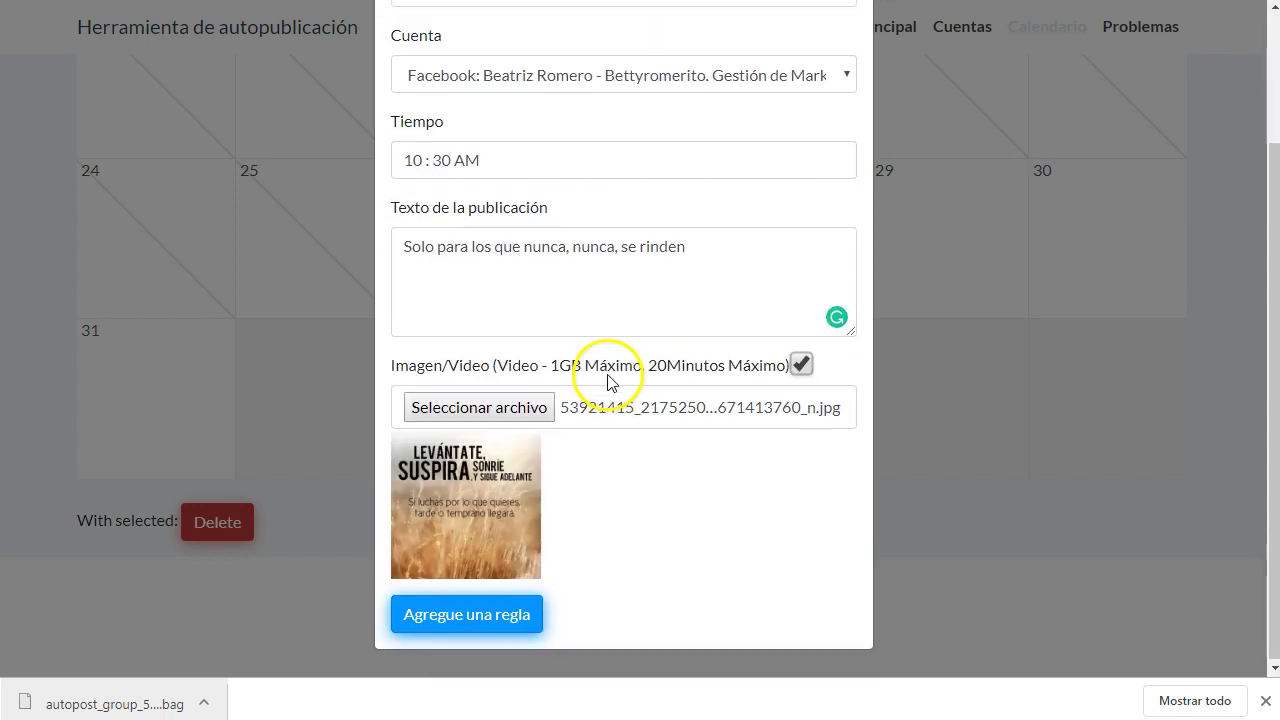
pyautogui.click(485, 615)
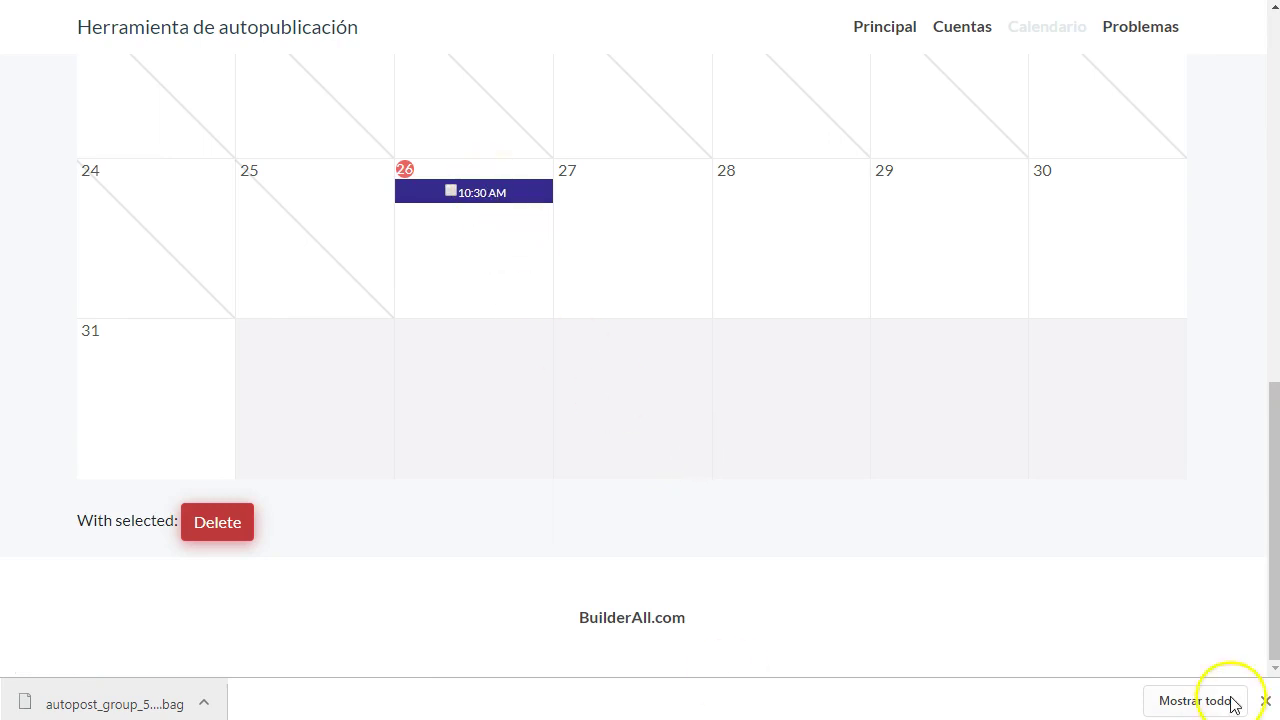
pyautogui.click(1270, 700)
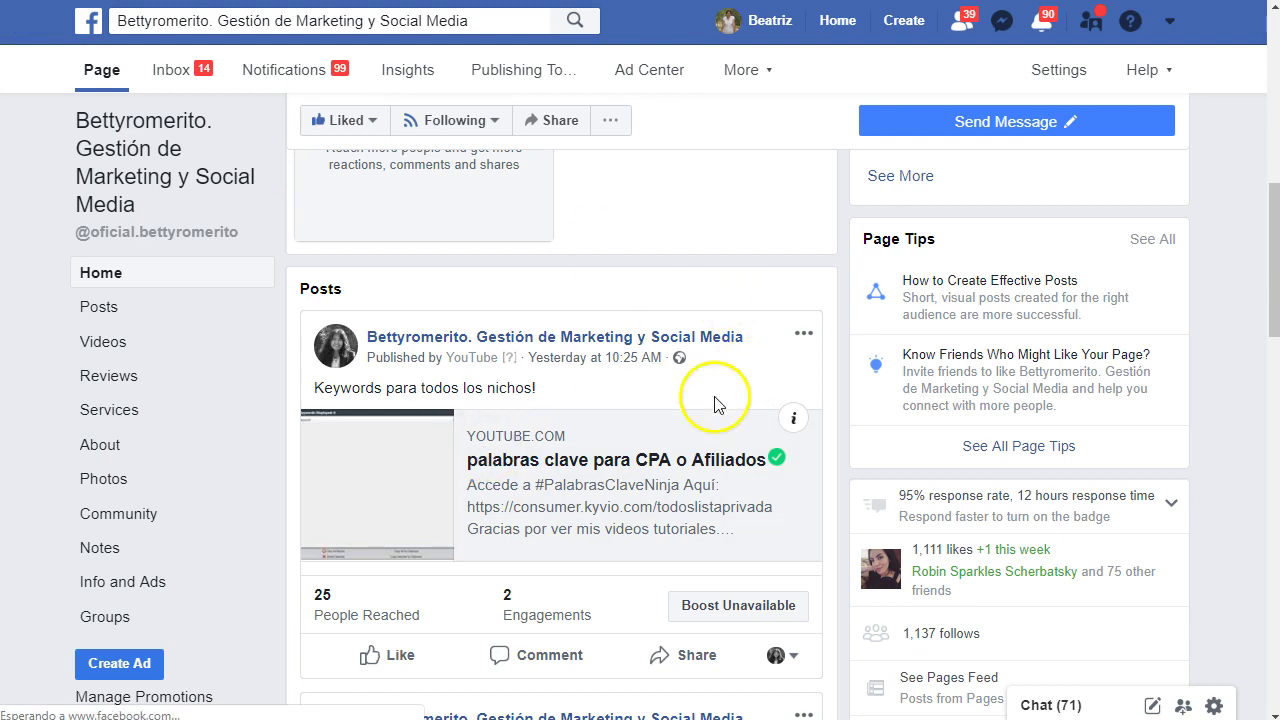
pyautogui.click(575, 358)
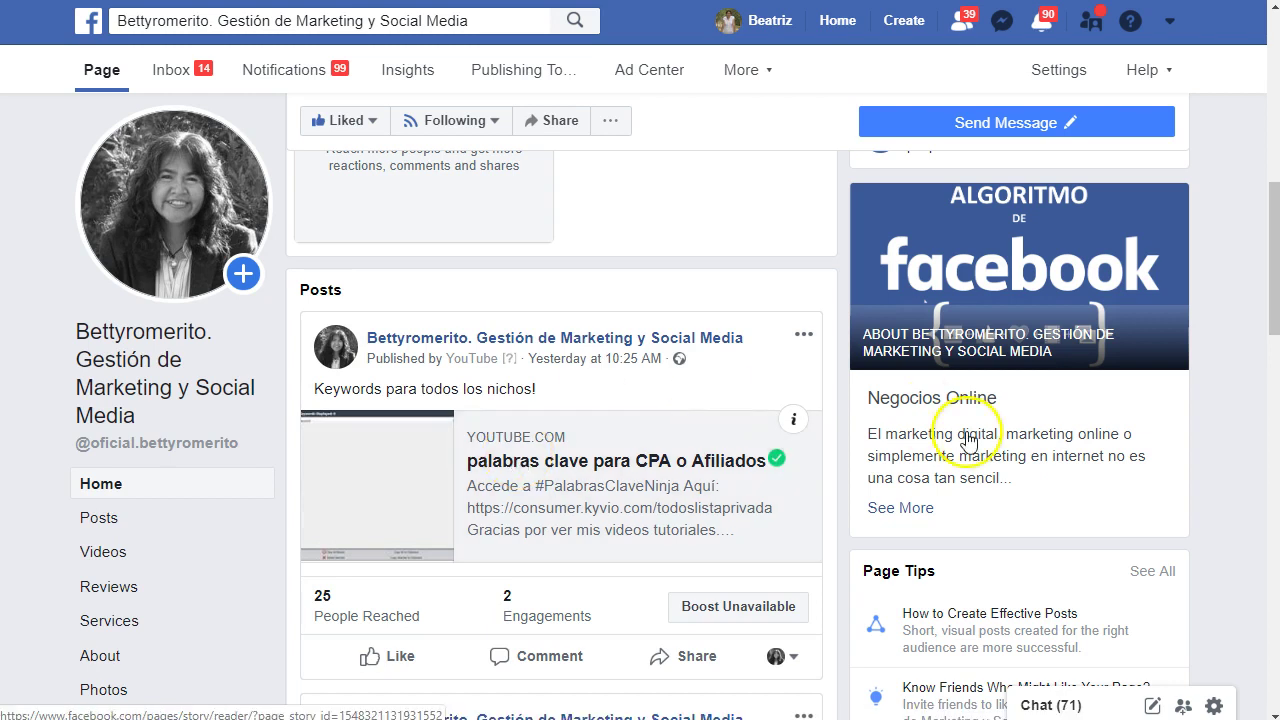
pyautogui.click(524, 69)
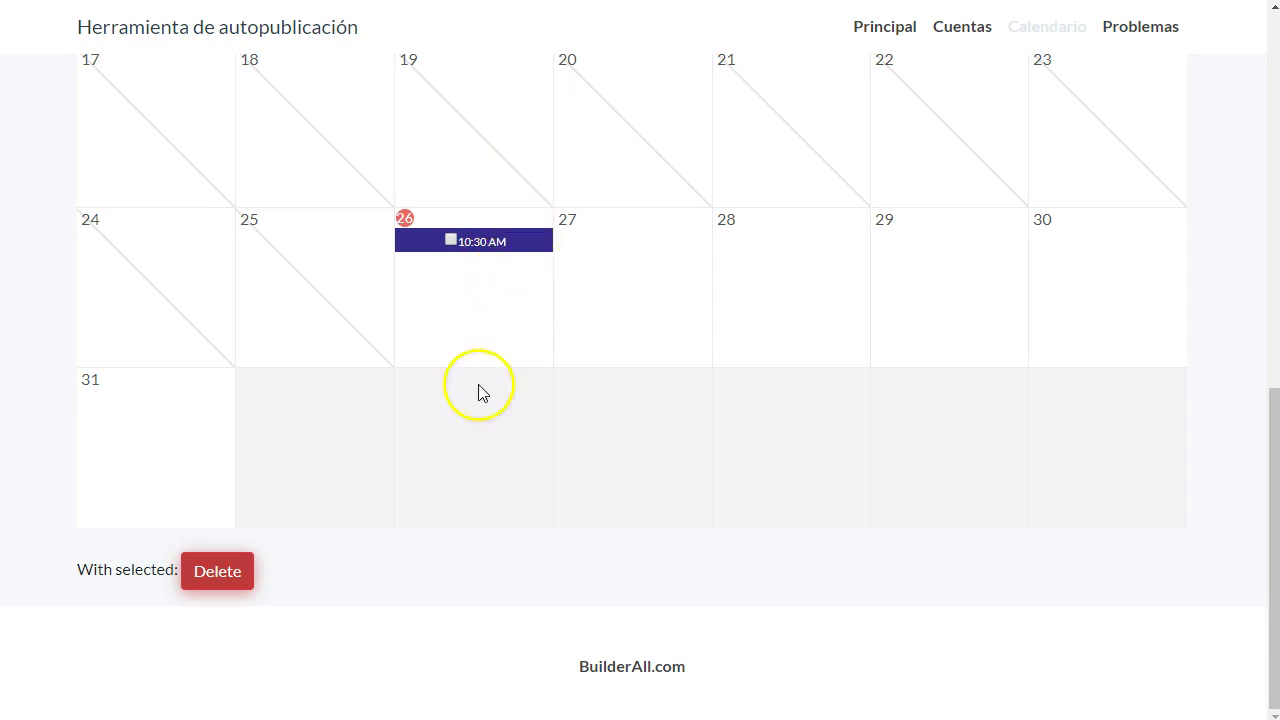
pyautogui.scroll(4, 462, 520)
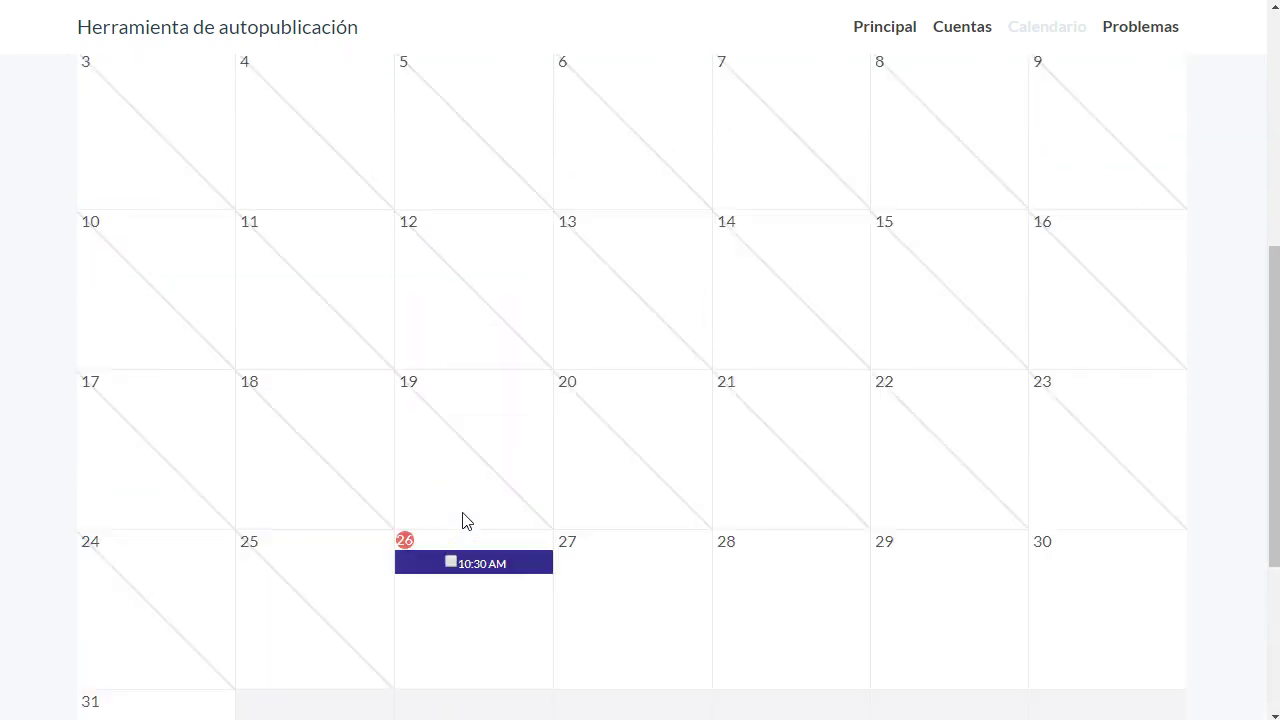
pyautogui.scroll(-2, 400, 300)
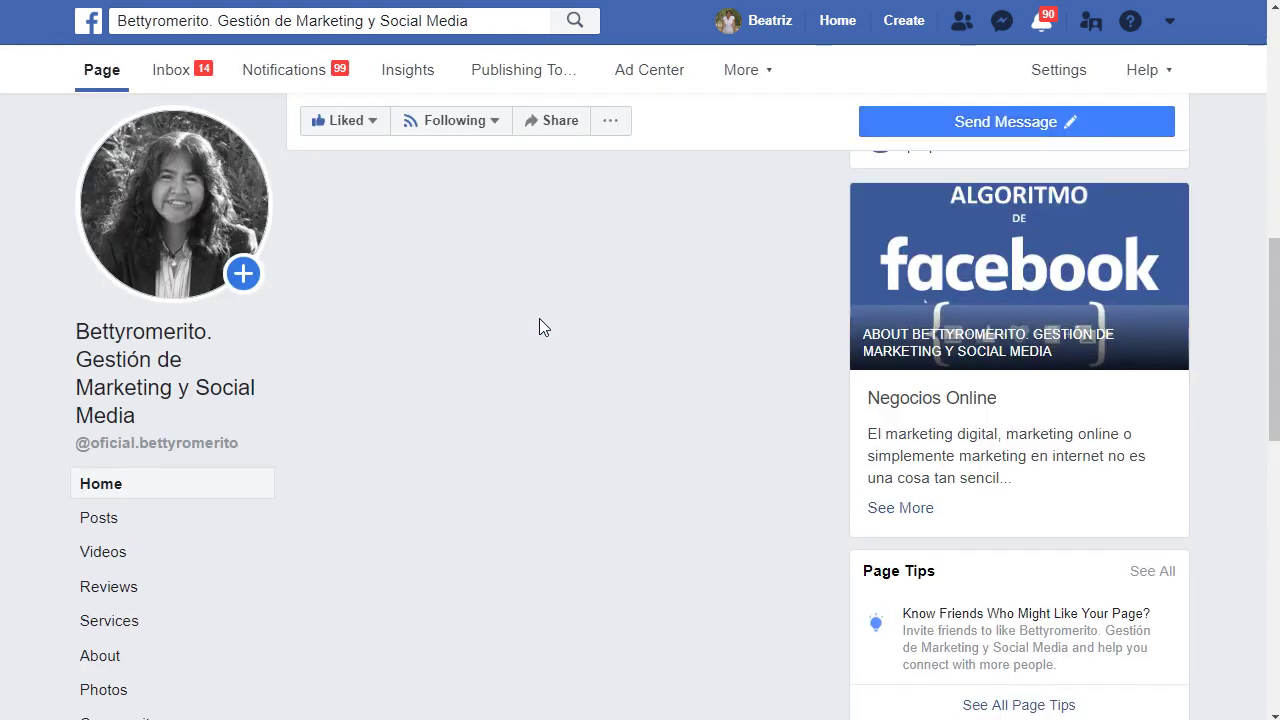
pyautogui.scroll(-1, 539, 320)
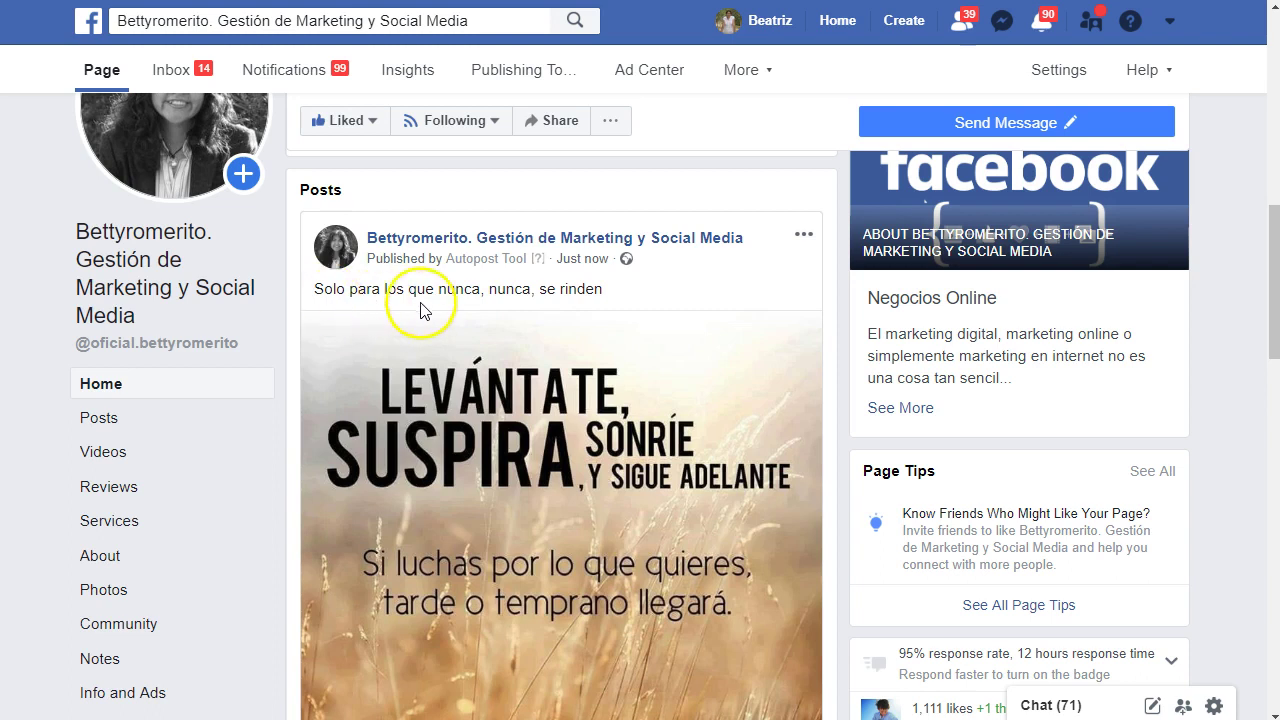
pyautogui.scroll(-2, 716, 442)
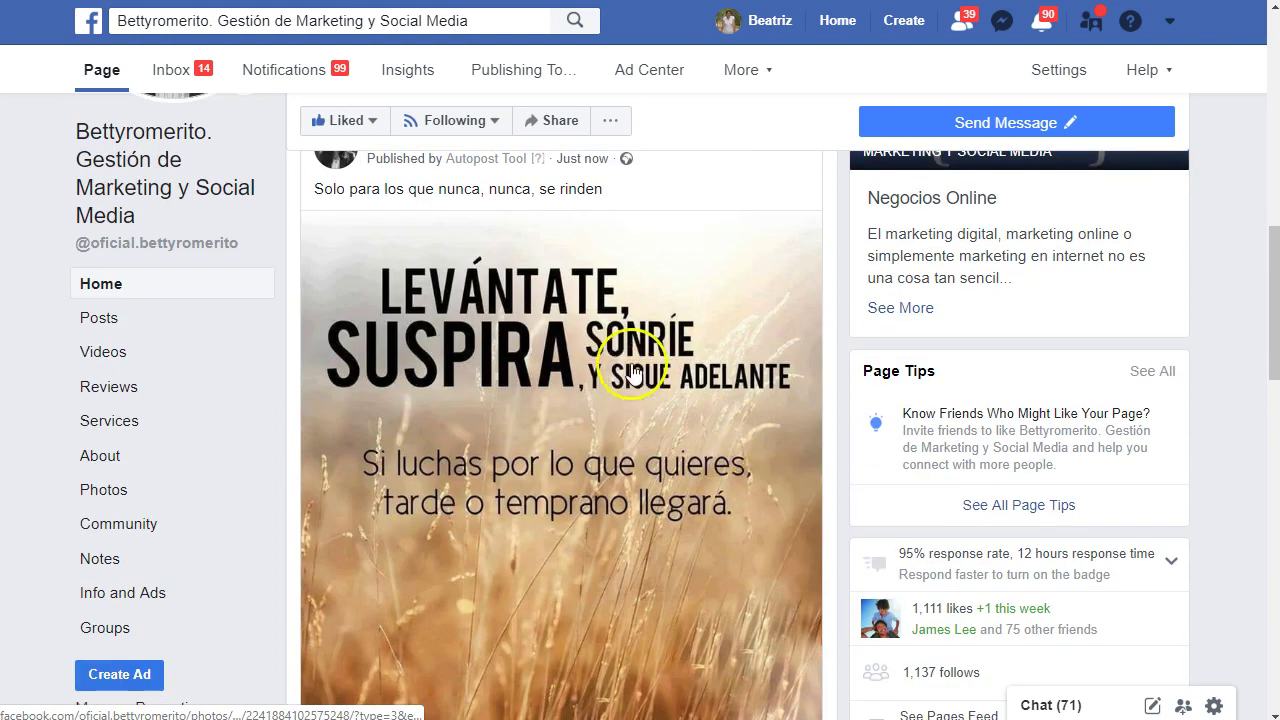
pyautogui.scroll(-2, 560, 445)
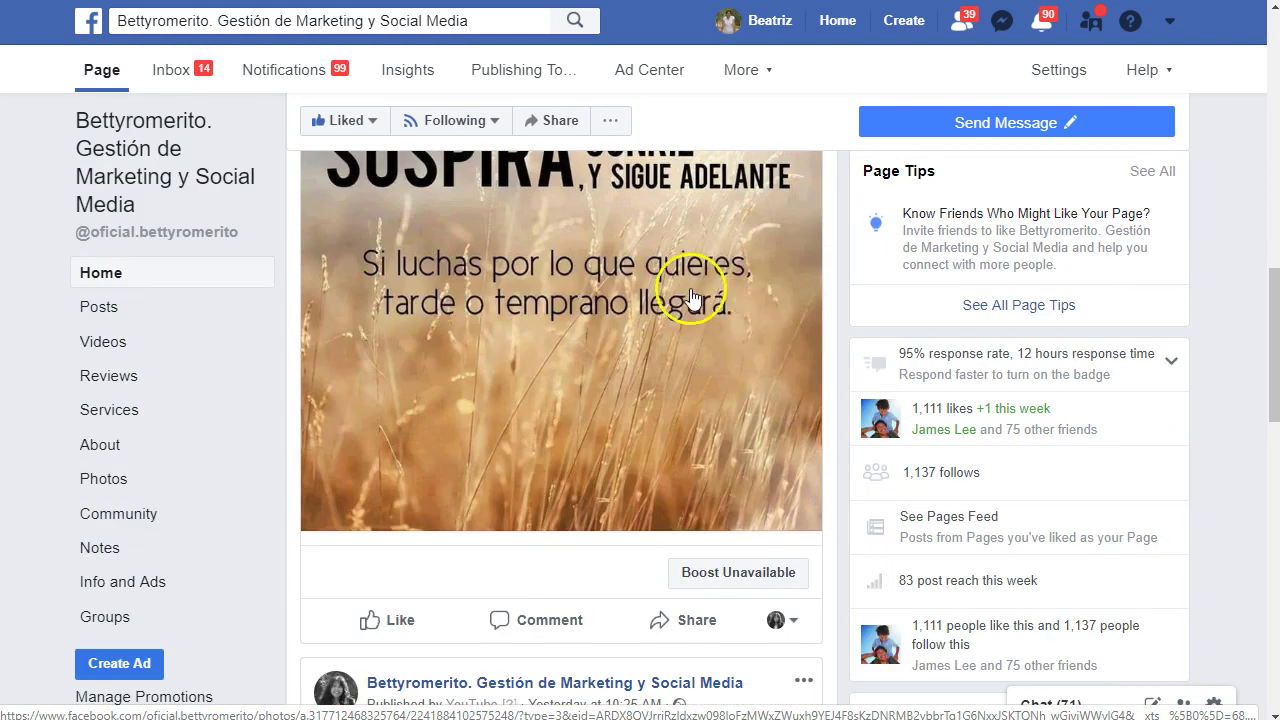
pyautogui.scroll(4, 505, 443)
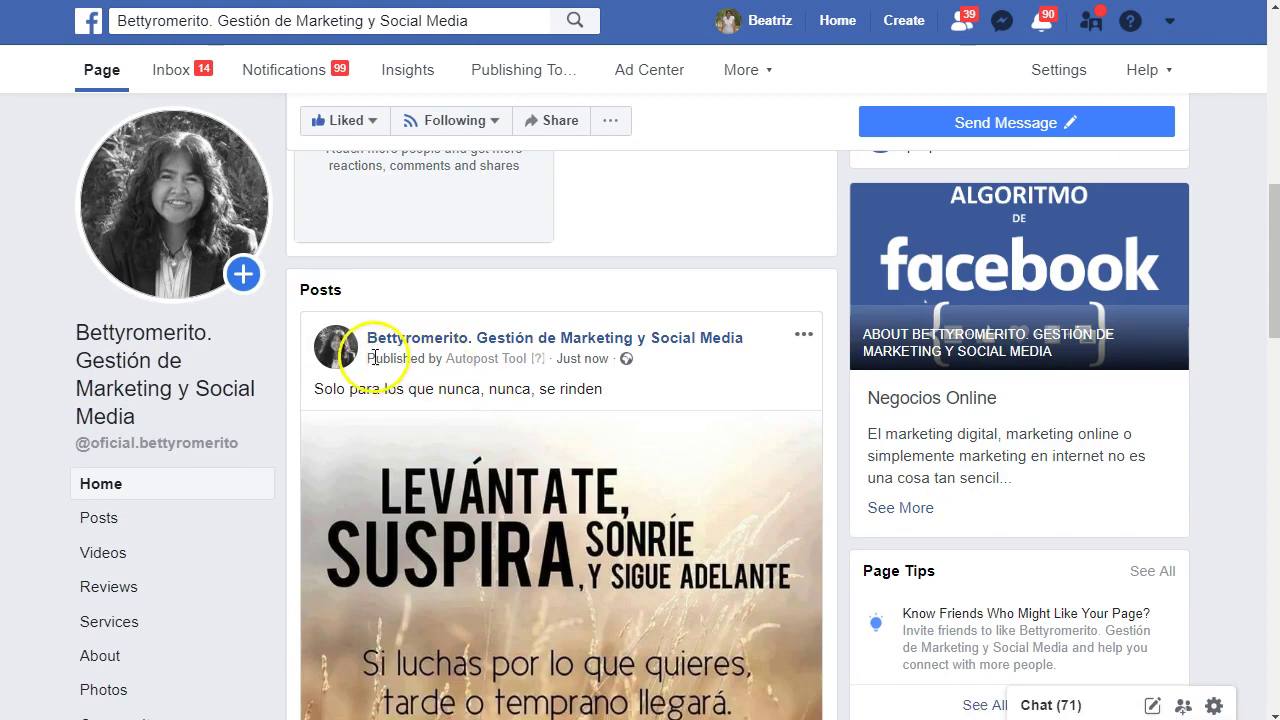
pyautogui.moveTo(398, 366); pyautogui.dragTo(525, 366)
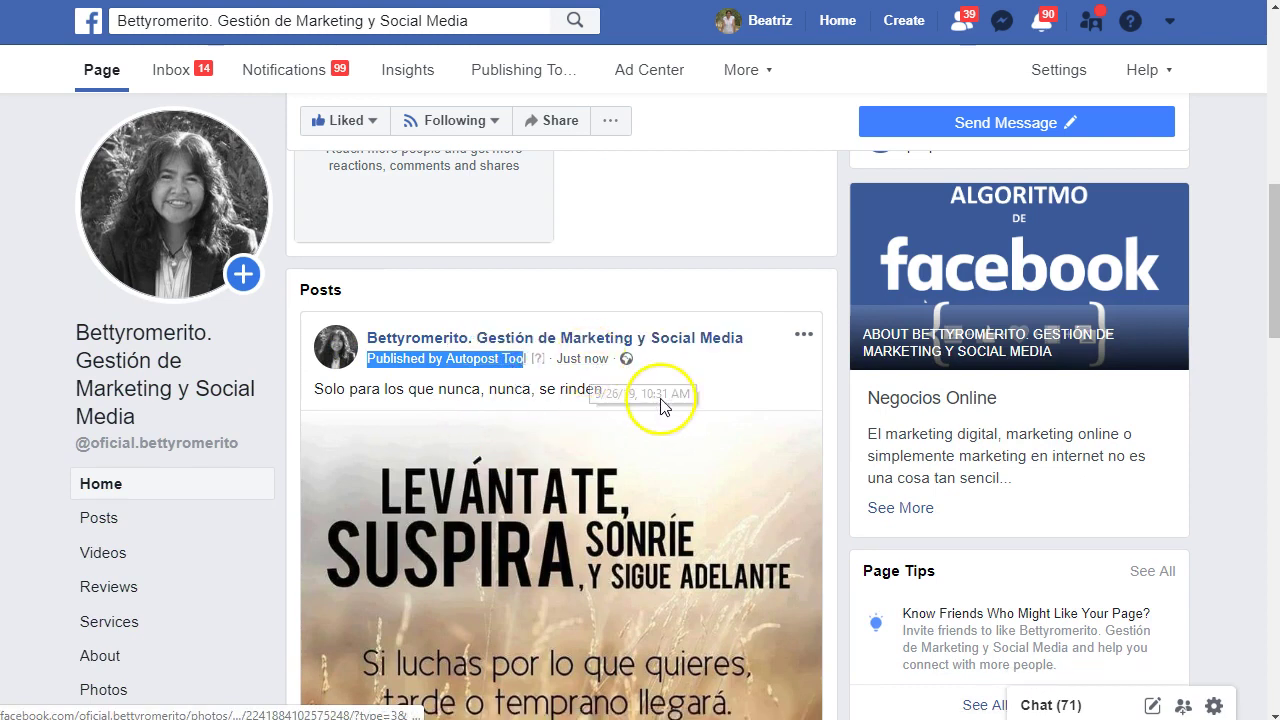
pyautogui.click(704, 403)
pyautogui.scroll(-2, 416, 515)
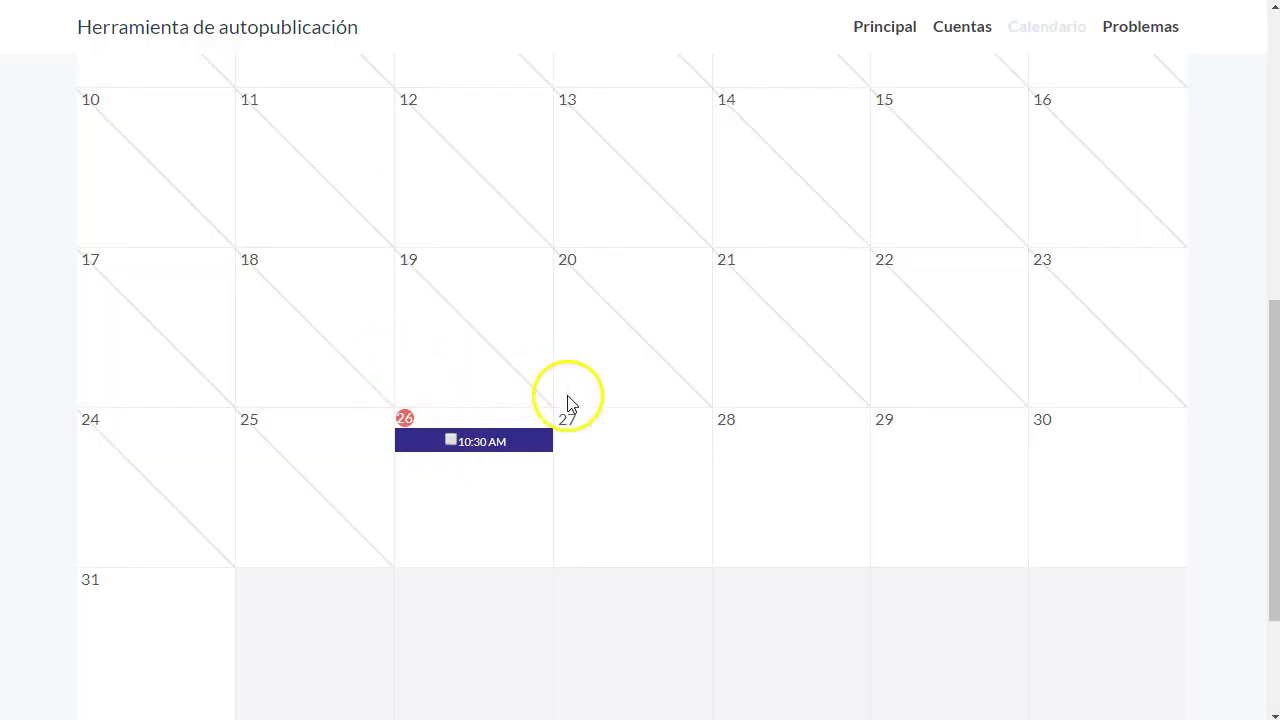
# - Move the calendar to ABR. 2019, then go to the Cuentas page
pyautogui.scroll(1, 555, 443)
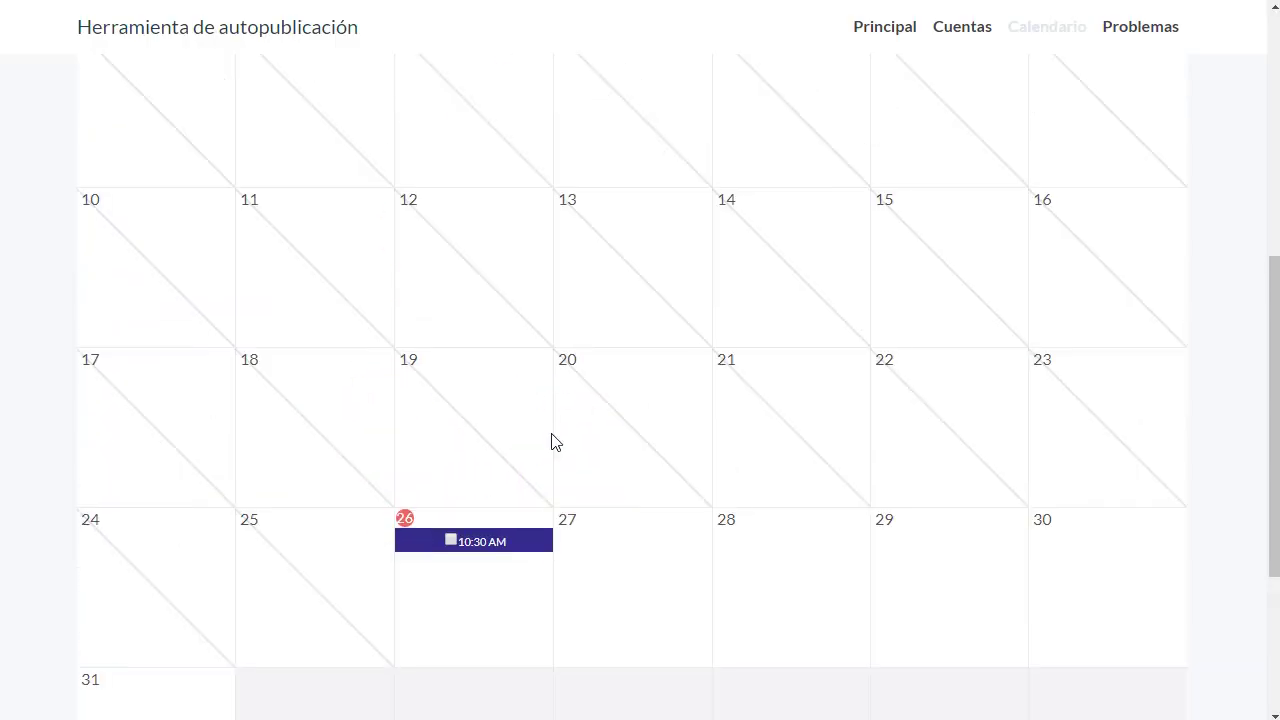
pyautogui.scroll(1, 1055, 140)
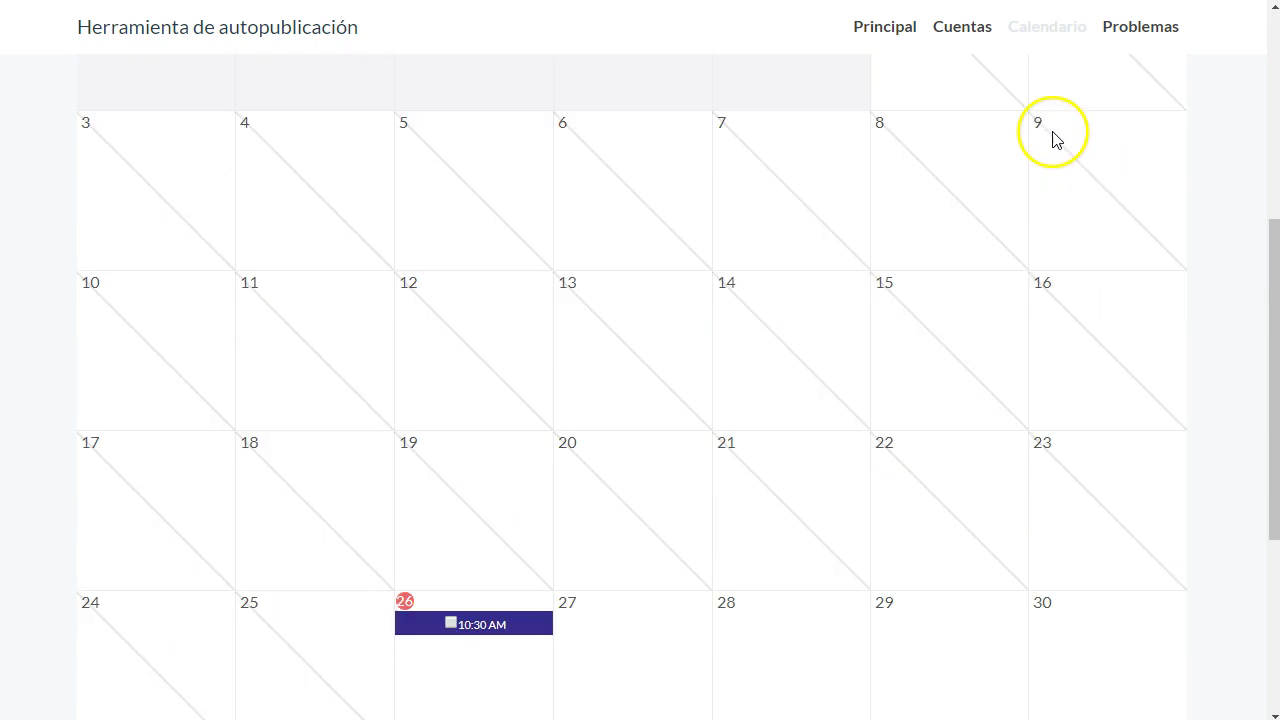
pyautogui.scroll(2, 1055, 140)
pyautogui.click(1160, 121)
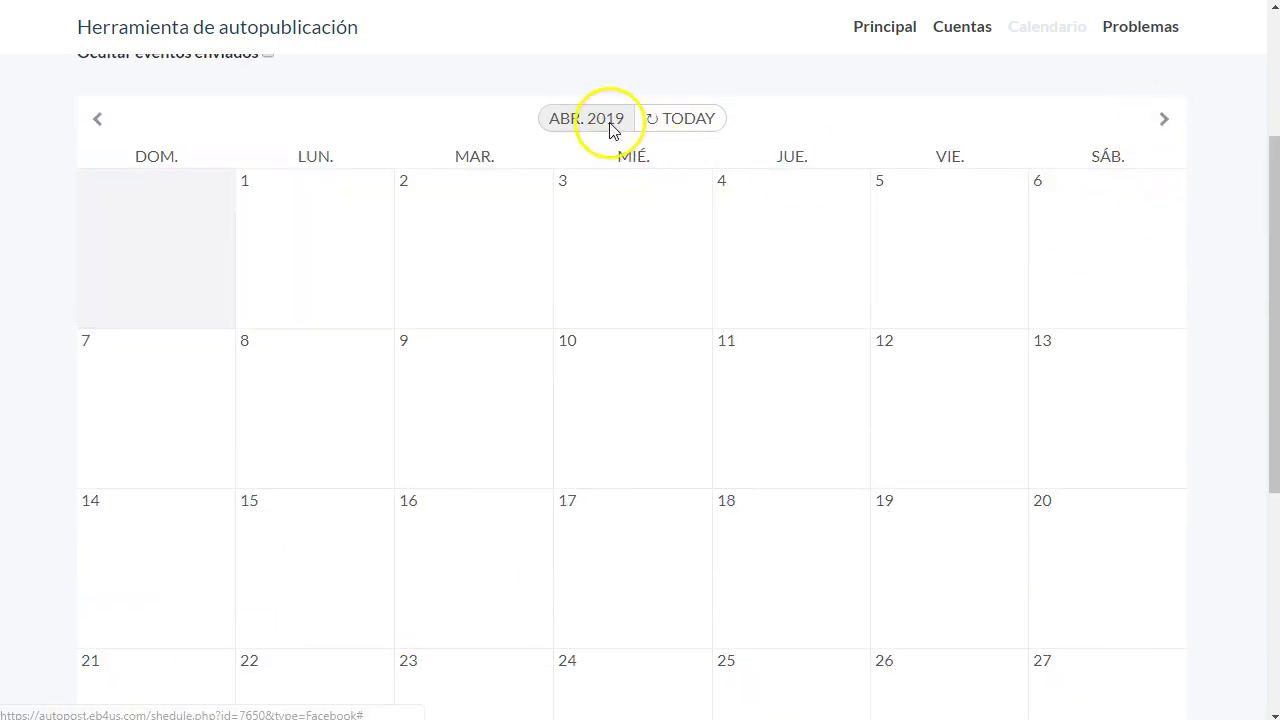
pyautogui.scroll(-4, 580, 330)
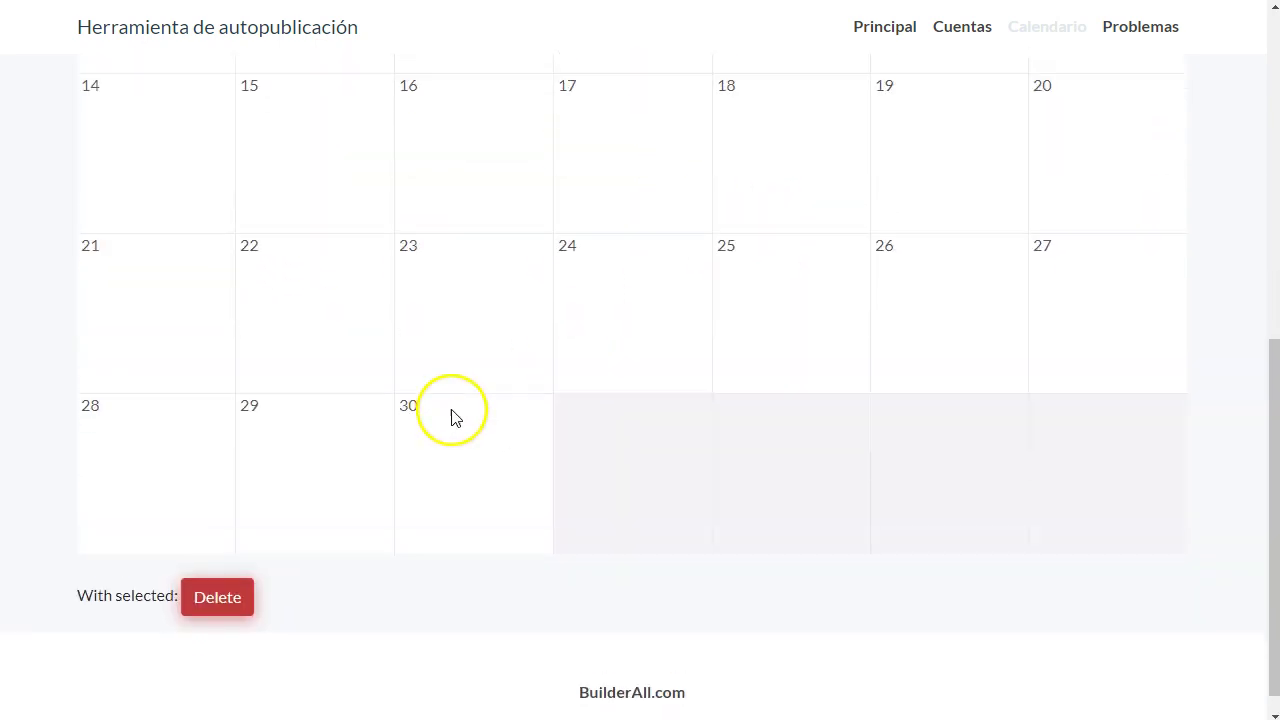
pyautogui.scroll(6, 451, 418)
pyautogui.click(963, 30)
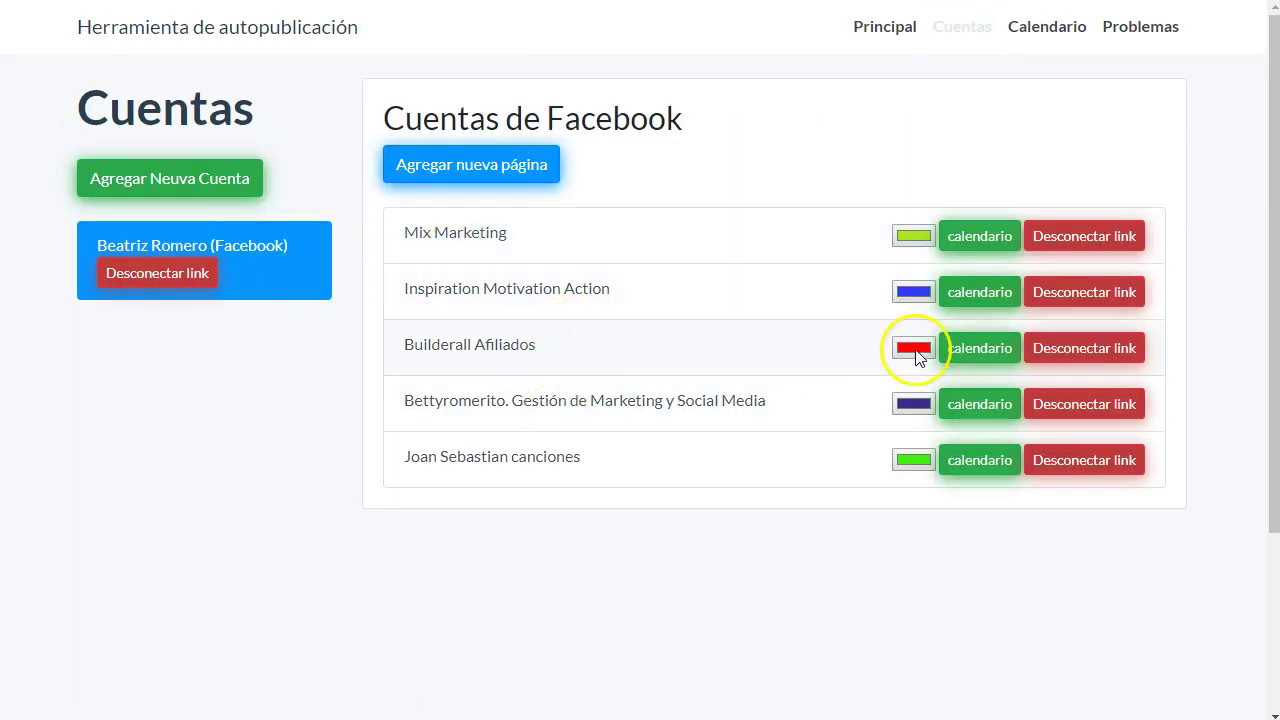
# - Open the Builderall Afiliados calendar in April 2019 and tick the day 1–5 posts
pyautogui.click(984, 348)
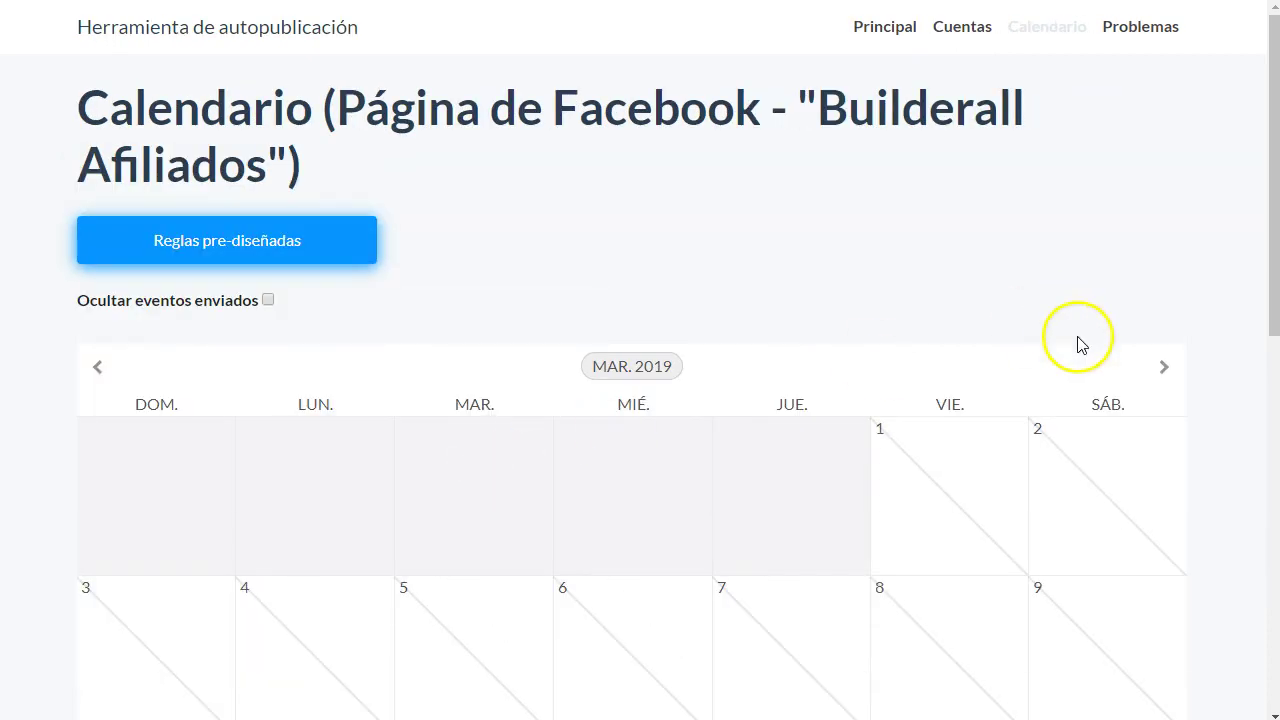
pyautogui.click(1163, 368)
pyautogui.scroll(-2, 251, 316)
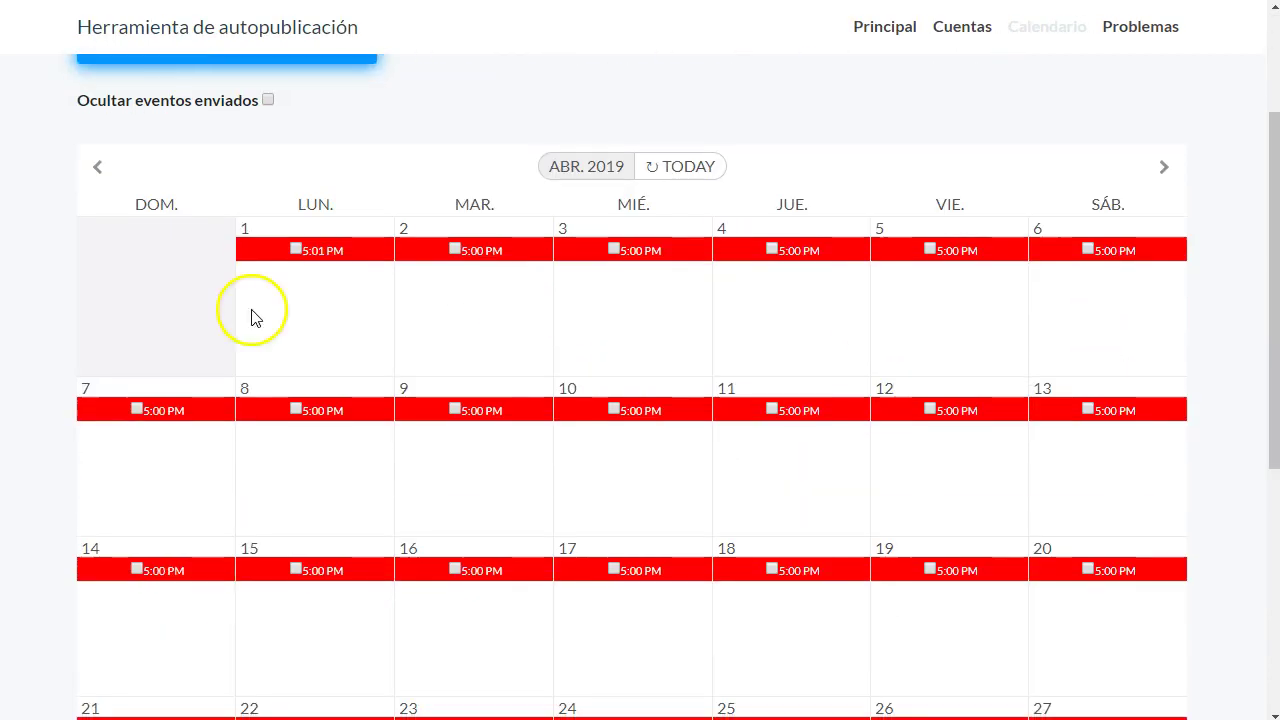
pyautogui.click(296, 248)
pyautogui.click(455, 248)
pyautogui.click(614, 248)
pyautogui.click(772, 249)
pyautogui.click(930, 249)
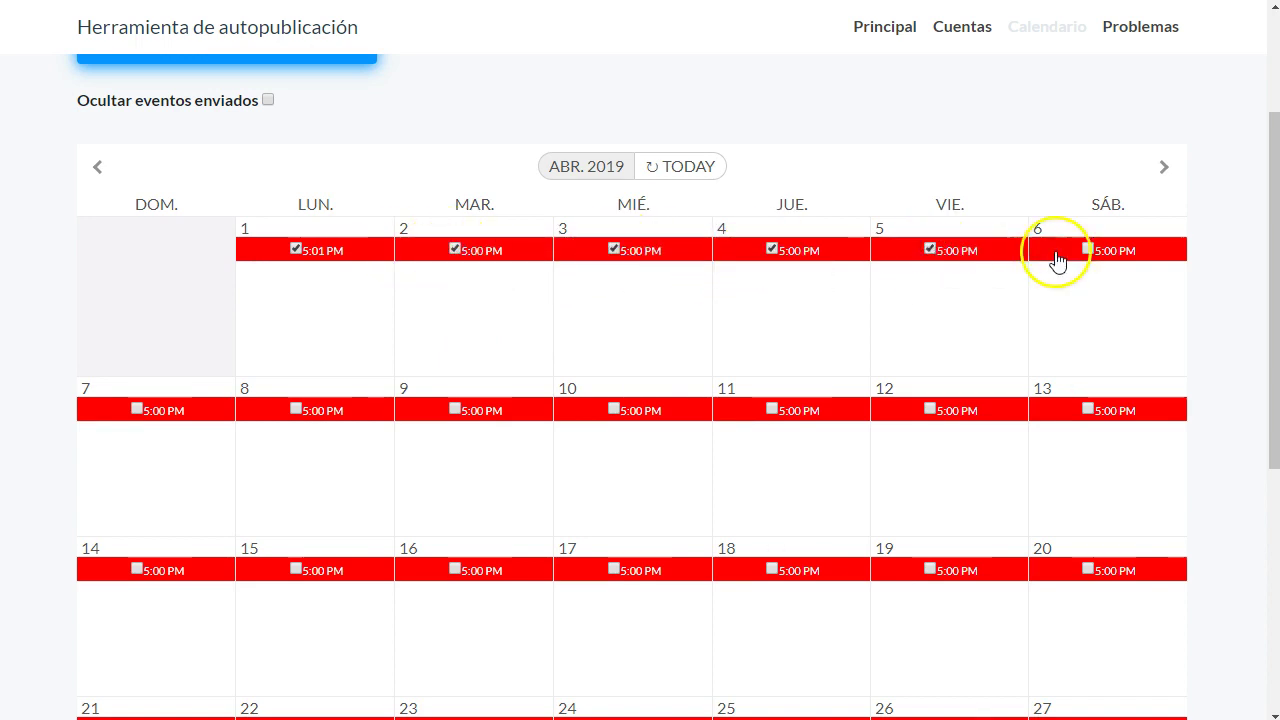
# - Tick the posts on days 28–30 and 21–27, checking day 27's rule along the way
pyautogui.scroll(-5, 447, 445)
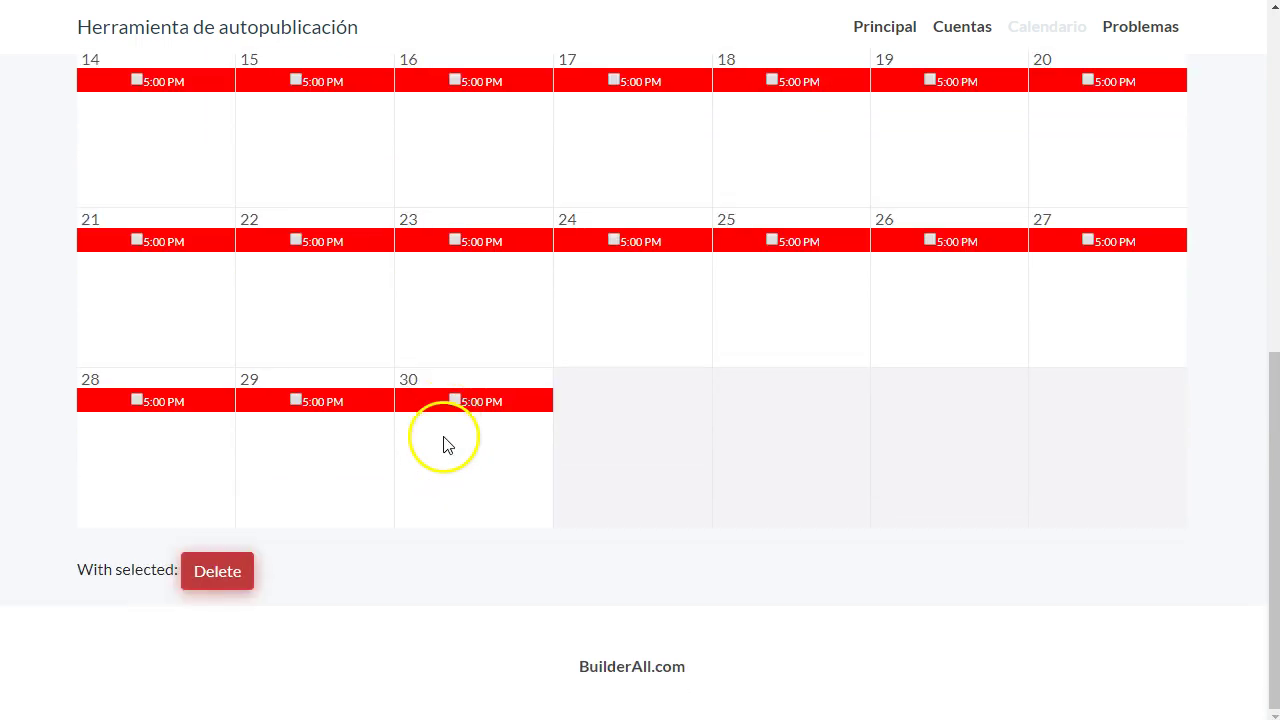
pyautogui.click(454, 401)
pyautogui.click(296, 401)
pyautogui.click(137, 401)
pyautogui.click(136, 240)
pyautogui.click(295, 240)
pyautogui.click(455, 240)
pyautogui.click(613, 240)
pyautogui.click(772, 240)
pyautogui.click(930, 240)
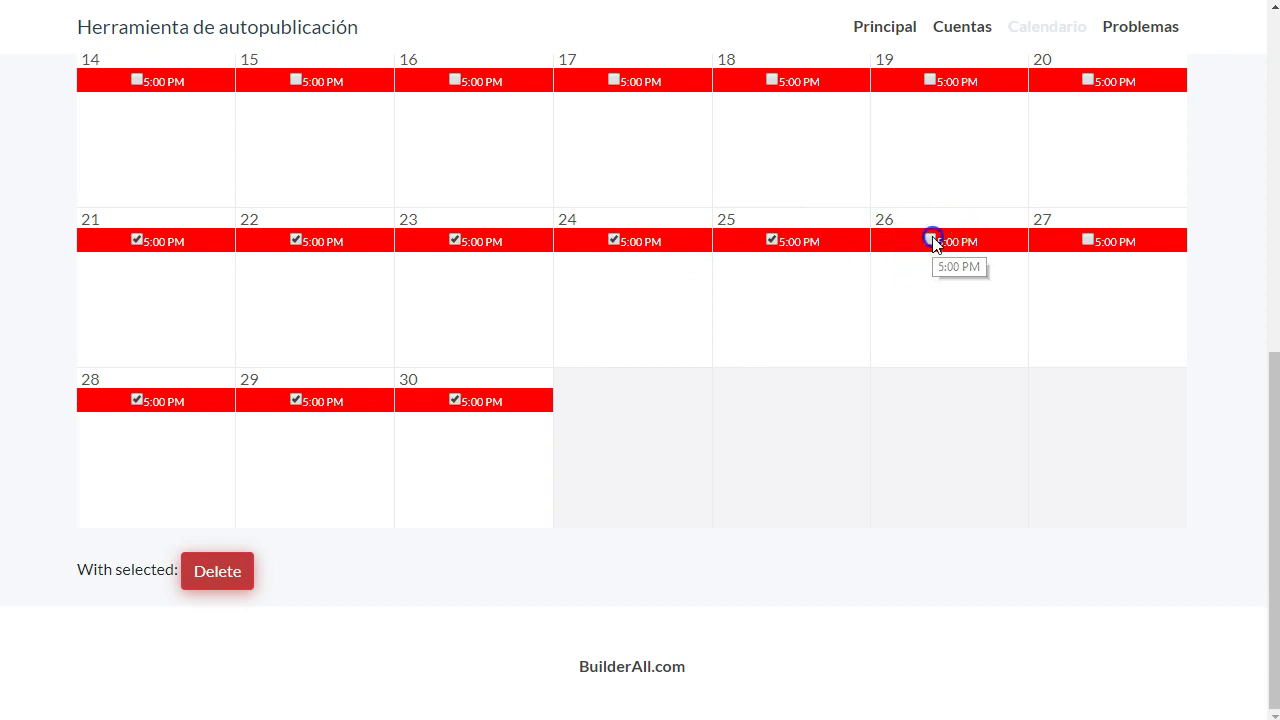
pyautogui.click(1113, 243)
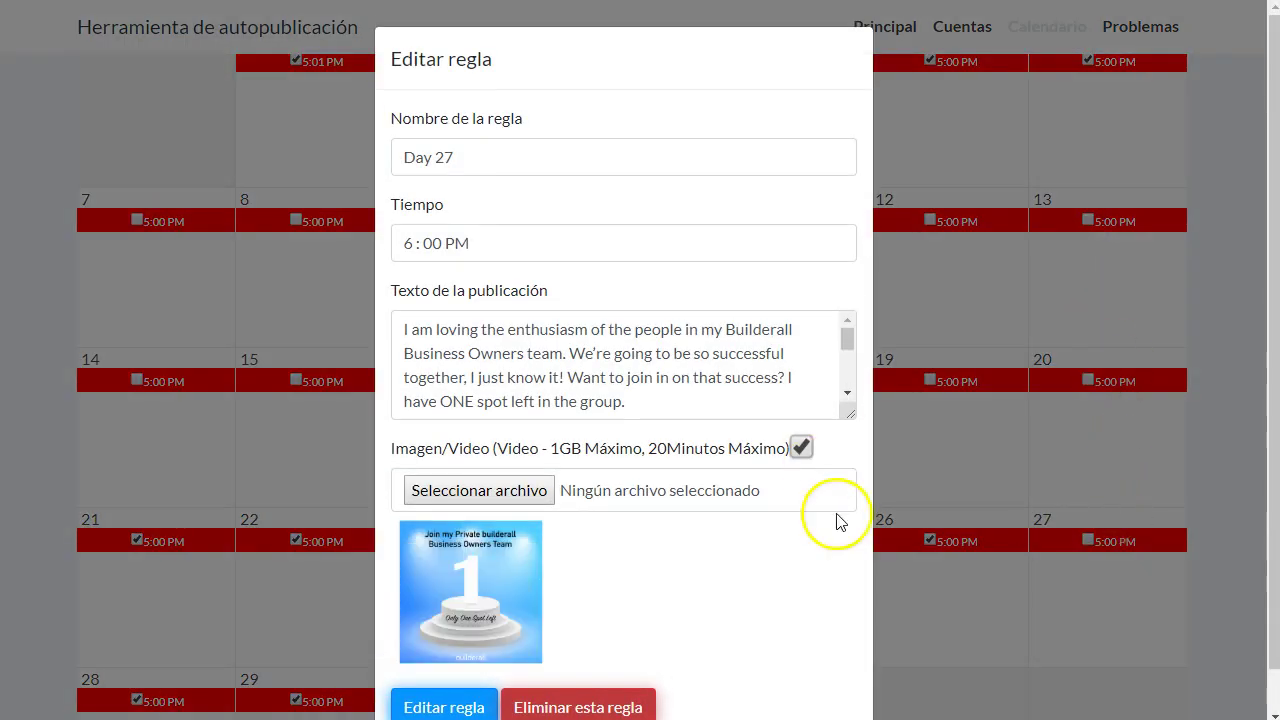
pyautogui.click(986, 666)
pyautogui.click(1088, 540)
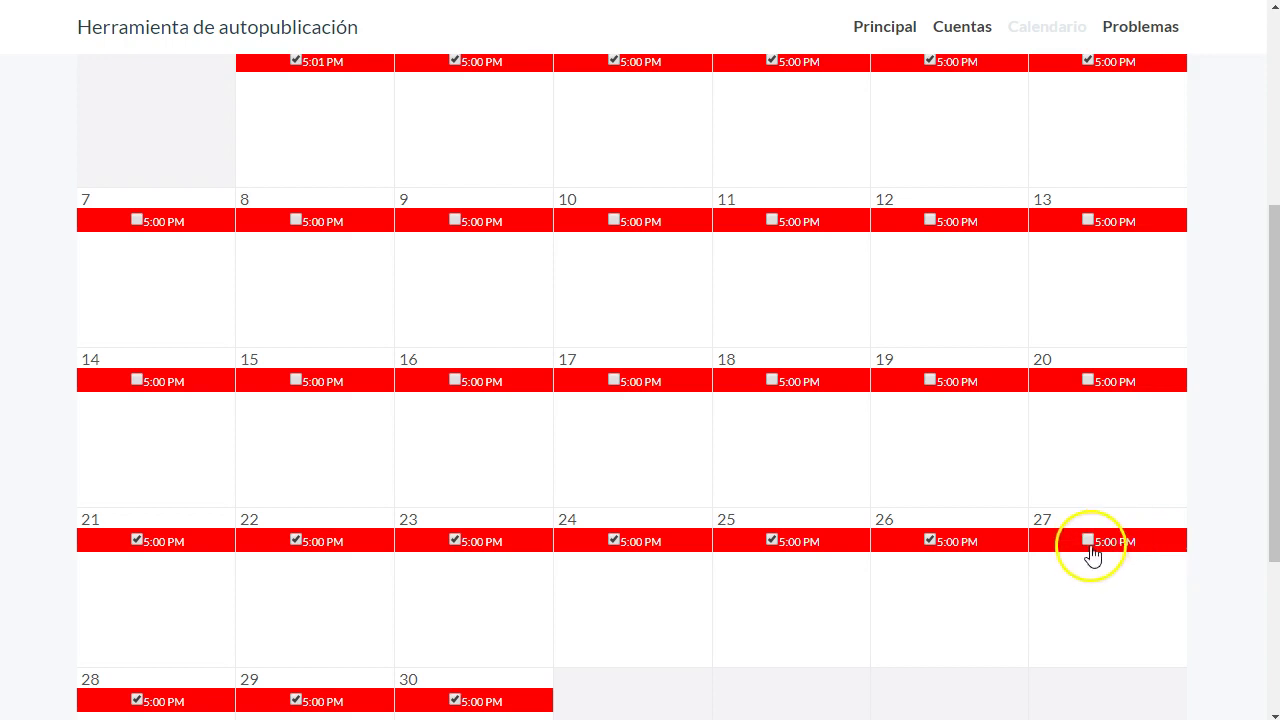
# - Tick the posts on days 20, 19, 17, 15 and 14
pyautogui.click(1090, 380)
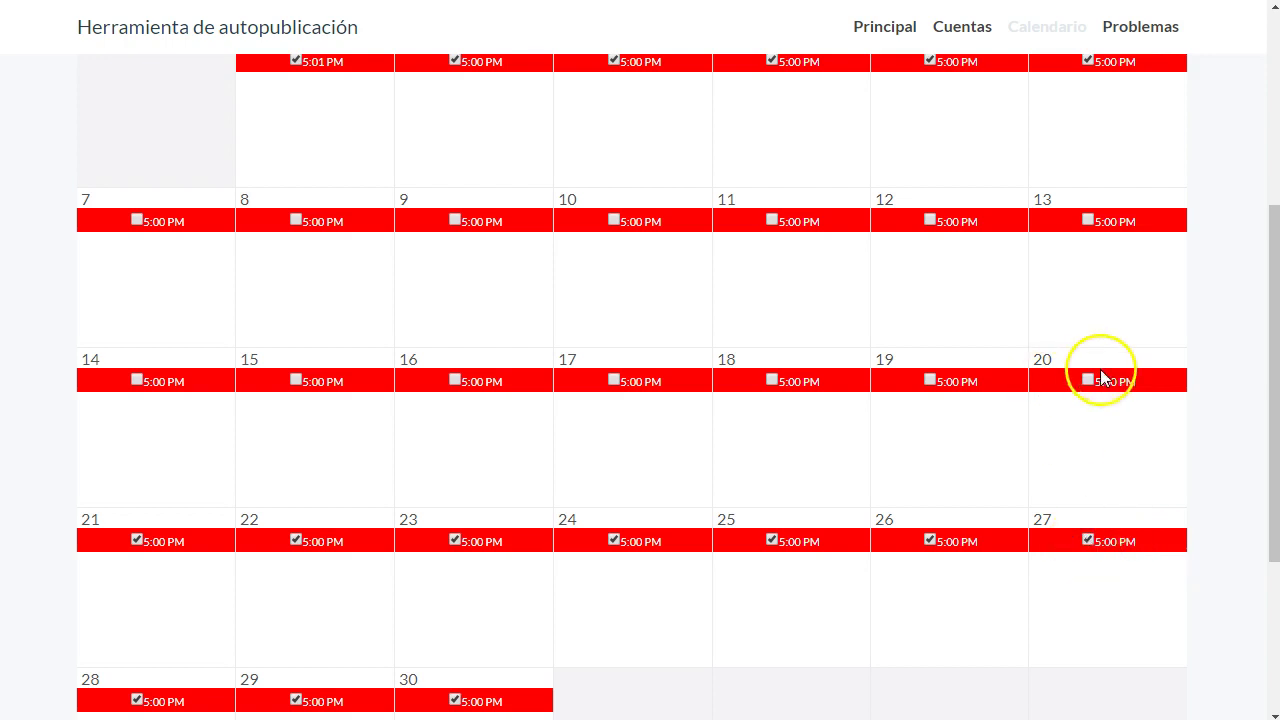
pyautogui.click(930, 380)
pyautogui.click(613, 380)
pyautogui.click(298, 382)
pyautogui.click(138, 386)
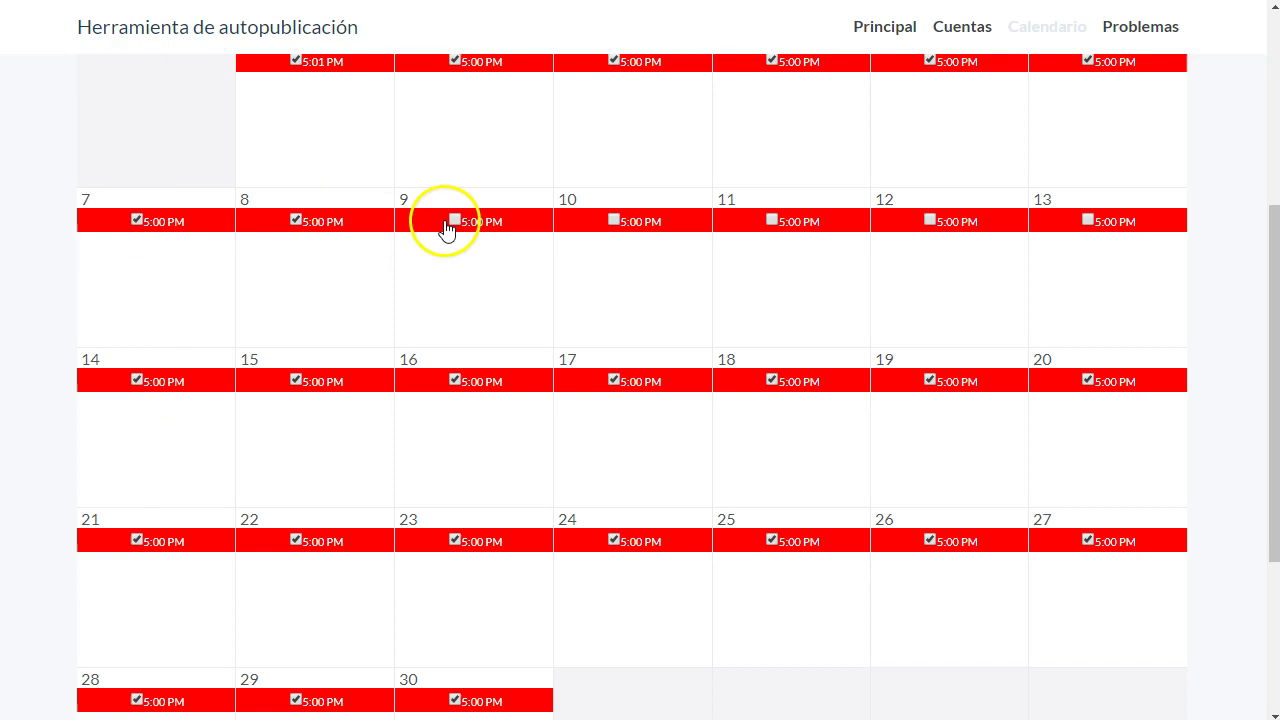
# - Review the Day 9 rule, tick days 9–12, then delete all selected posts and confirm
pyautogui.click(526, 232)
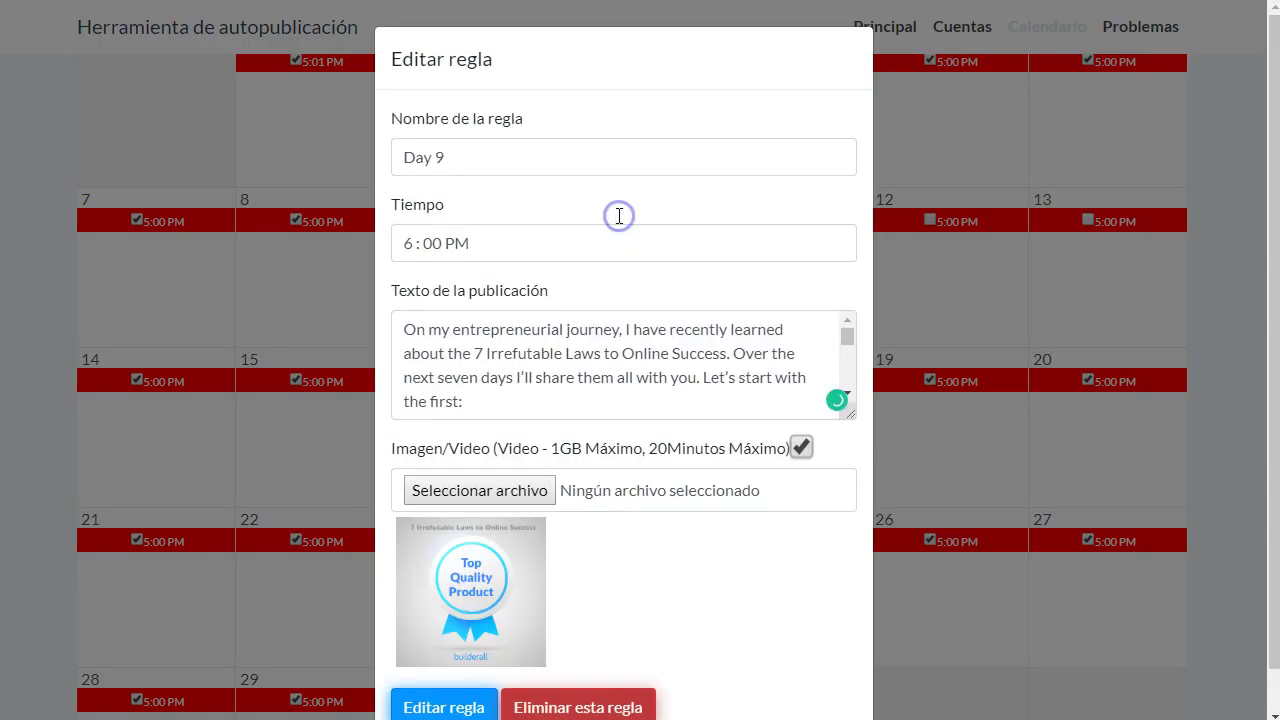
pyautogui.click(959, 428)
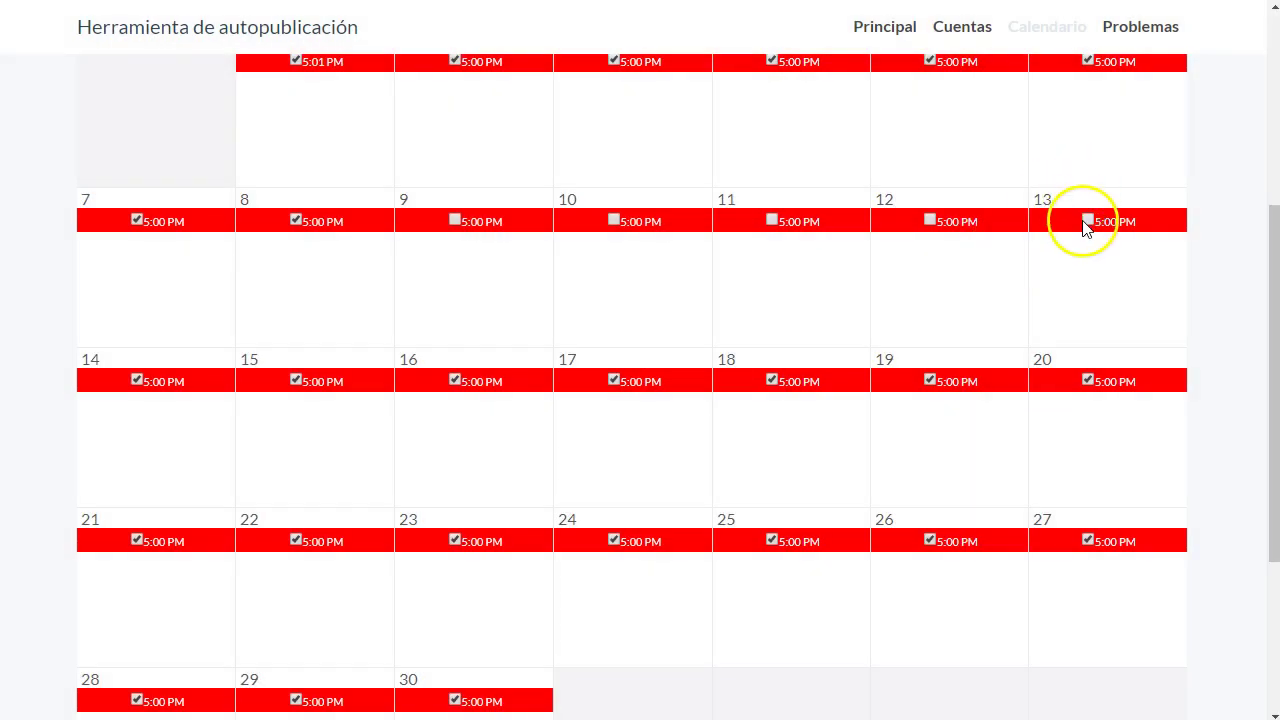
pyautogui.click(930, 222)
pyautogui.click(771, 221)
pyautogui.click(613, 220)
pyautogui.click(457, 220)
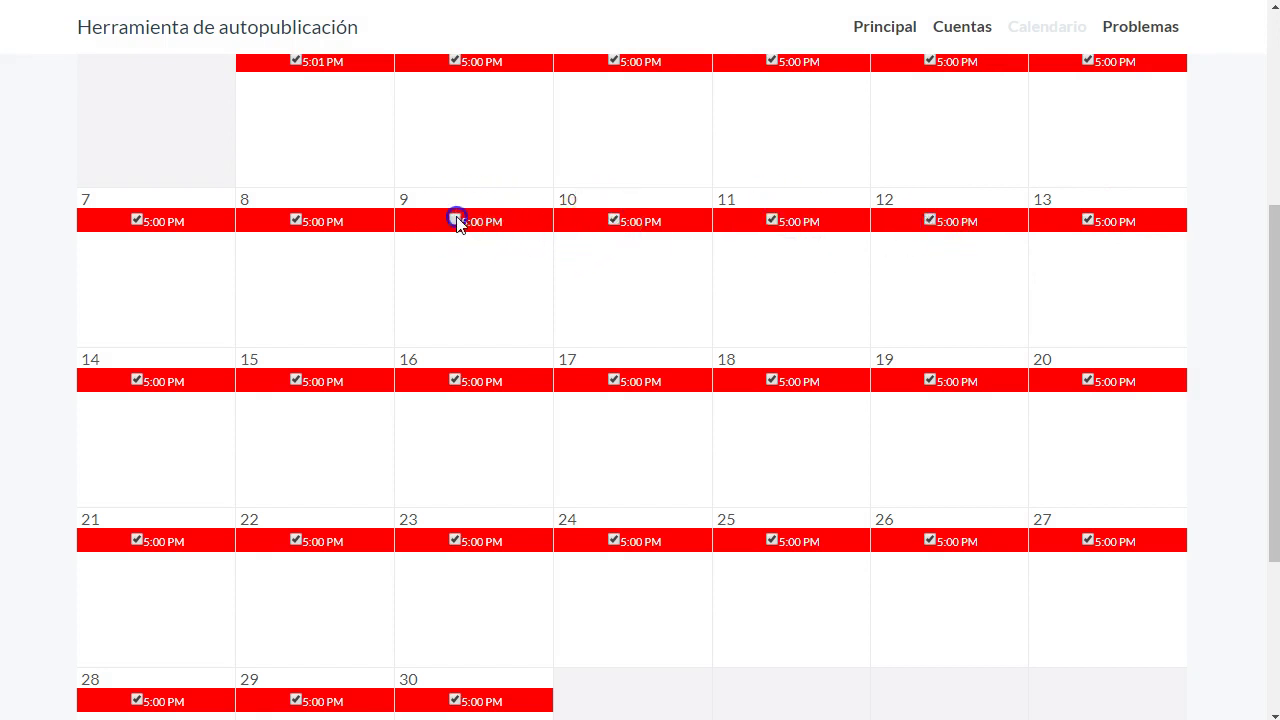
pyautogui.scroll(-3, 420, 323)
pyautogui.click(243, 580)
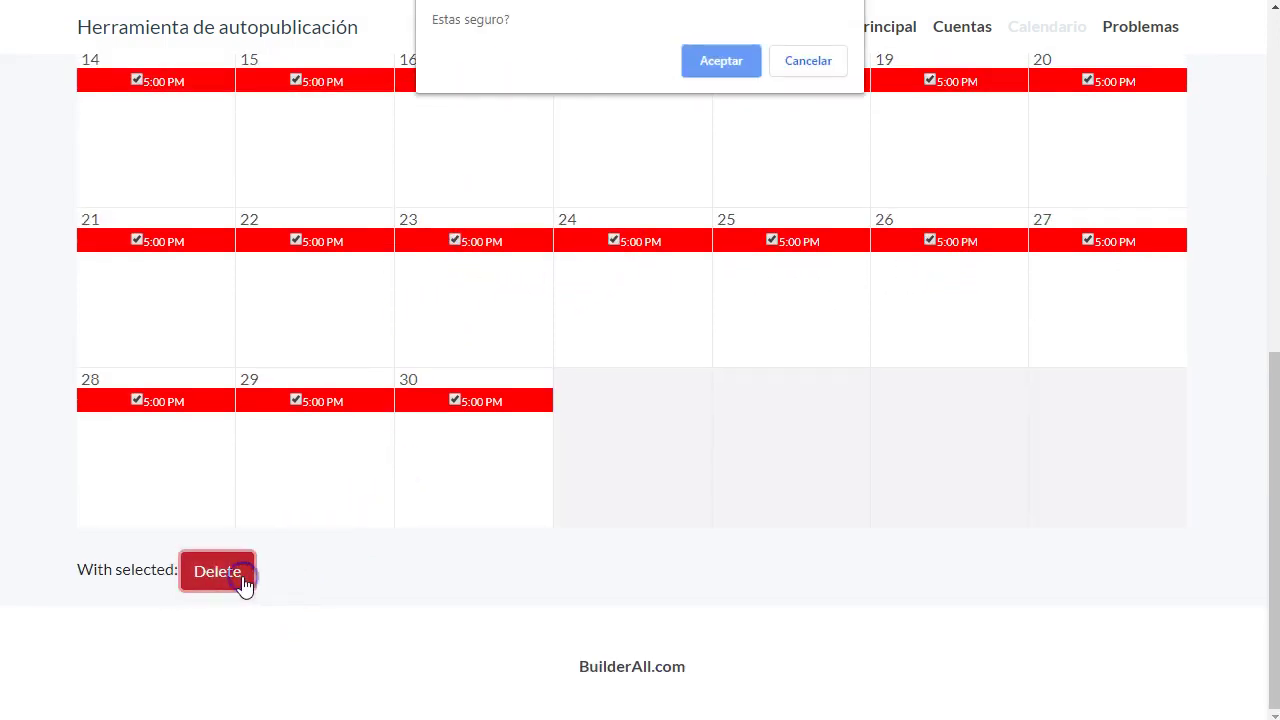
pyautogui.click(697, 78)
pyautogui.click(649, 480)
# - Move the calendar to ABR. 2019 and tick the 21–25 April events
pyautogui.scroll(5, 646, 484)
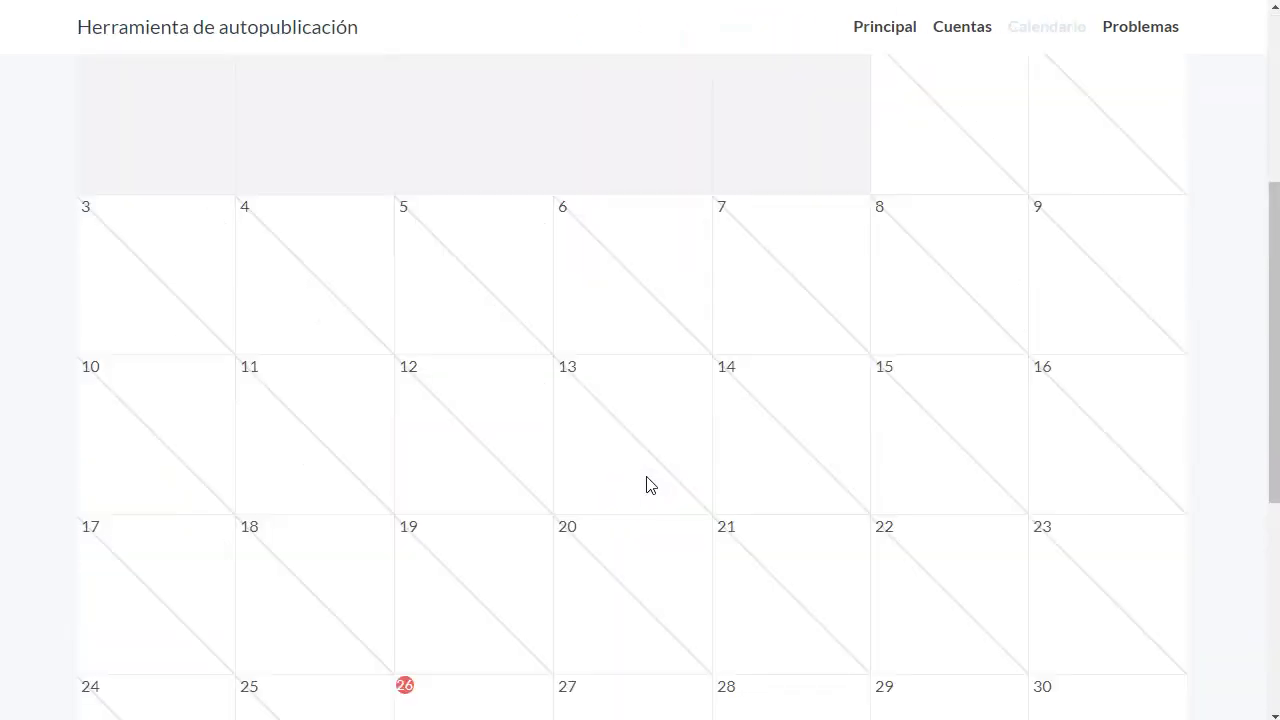
pyautogui.click(1160, 182)
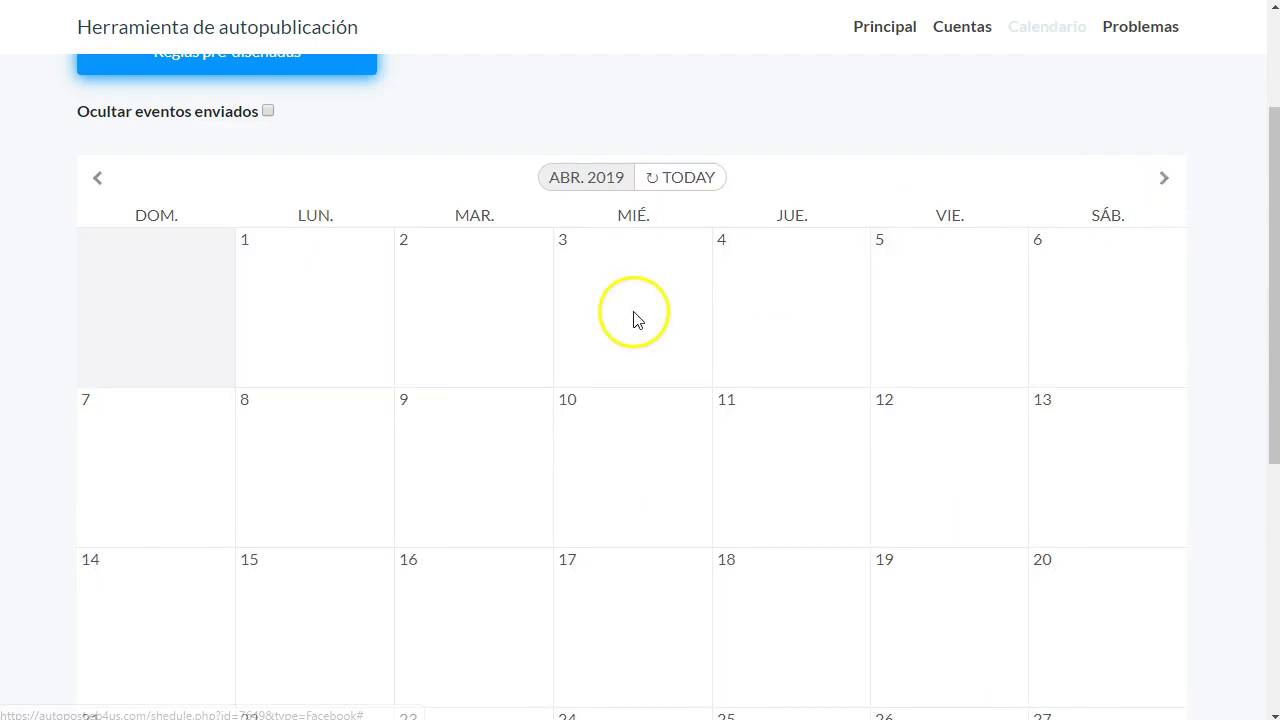
pyautogui.scroll(-5, 466, 400)
pyautogui.click(137, 240)
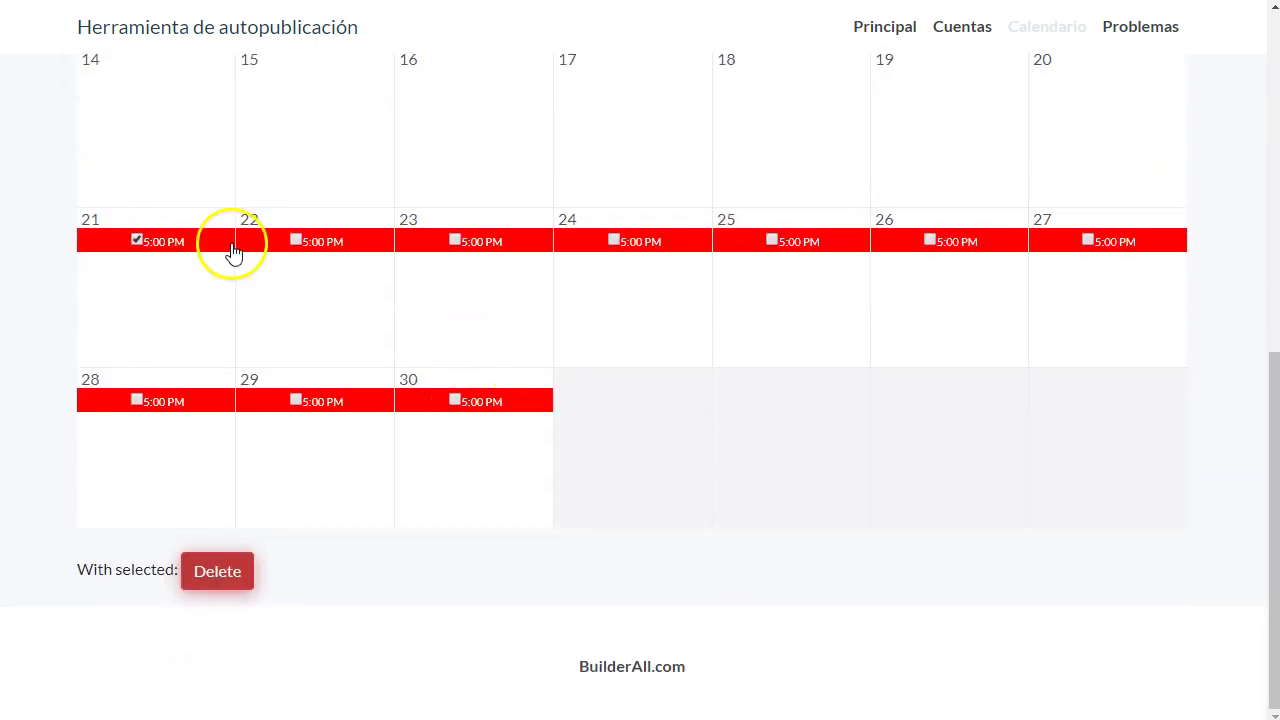
pyautogui.click(296, 240)
pyautogui.click(454, 240)
pyautogui.click(613, 240)
pyautogui.click(771, 240)
# - Tick the 26–30 April events, then delete them and confirm with Aceptar
pyautogui.click(929, 240)
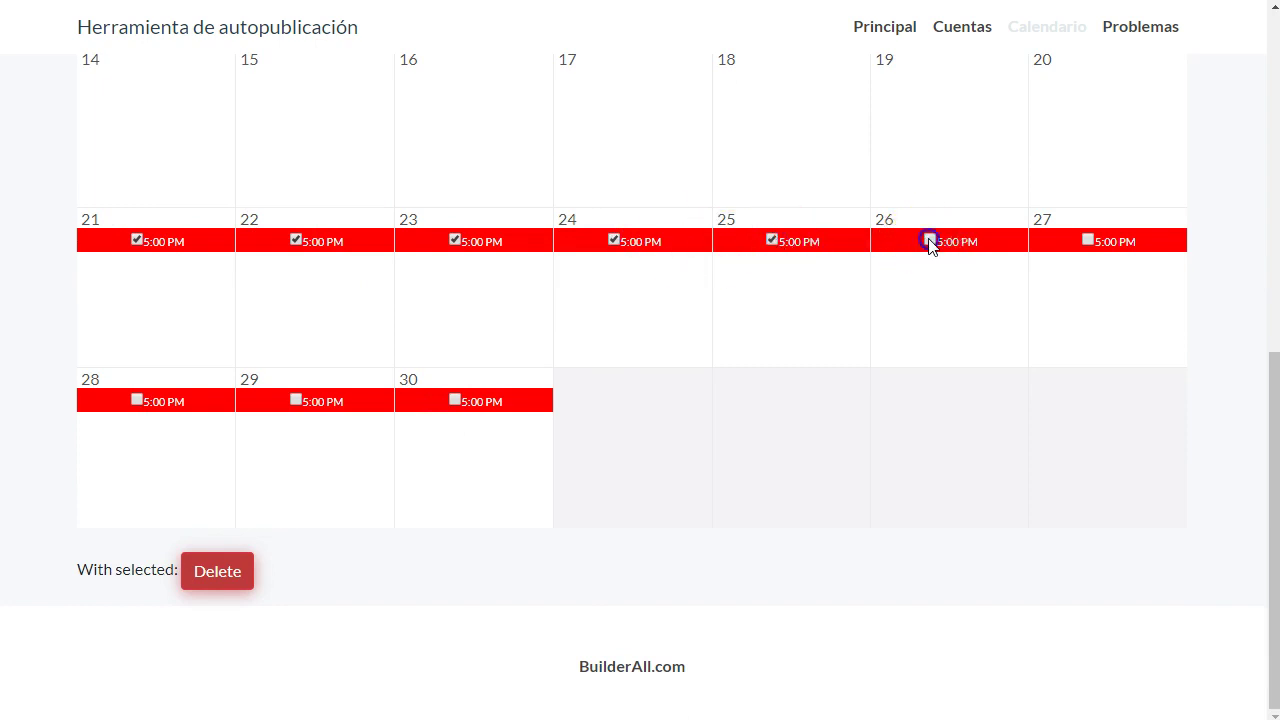
pyautogui.click(1087, 240)
pyautogui.click(455, 400)
pyautogui.click(295, 401)
pyautogui.click(136, 400)
pyautogui.click(217, 570)
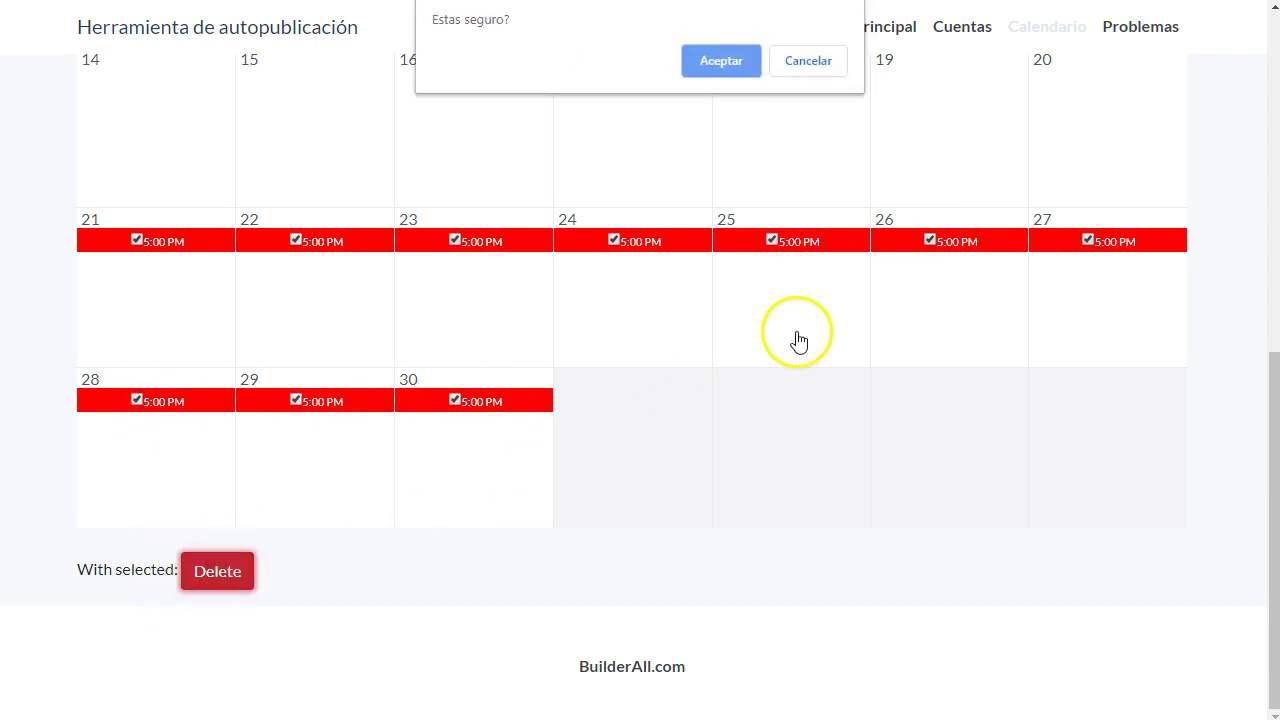
pyautogui.click(725, 62)
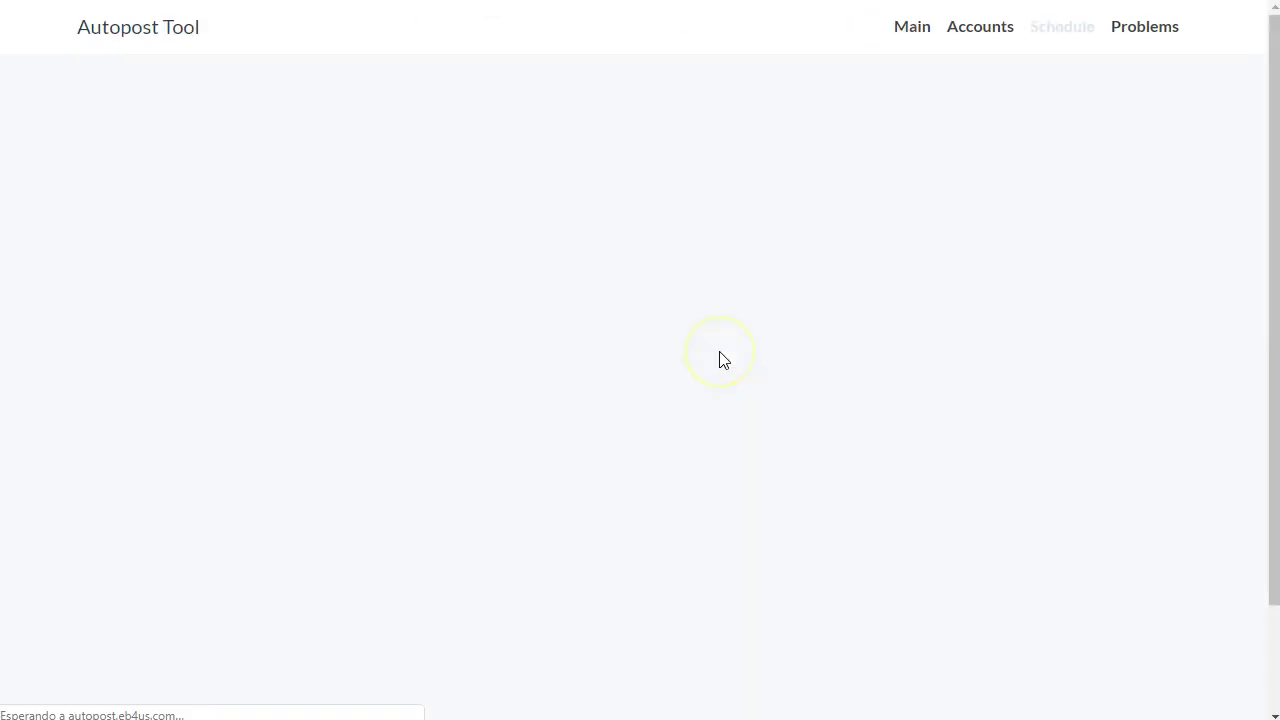
# - In Notepad++, select the autopost post passage from 'The best businesses models' through 'Success.'
pyautogui.hotkey('alt', 'Tab')
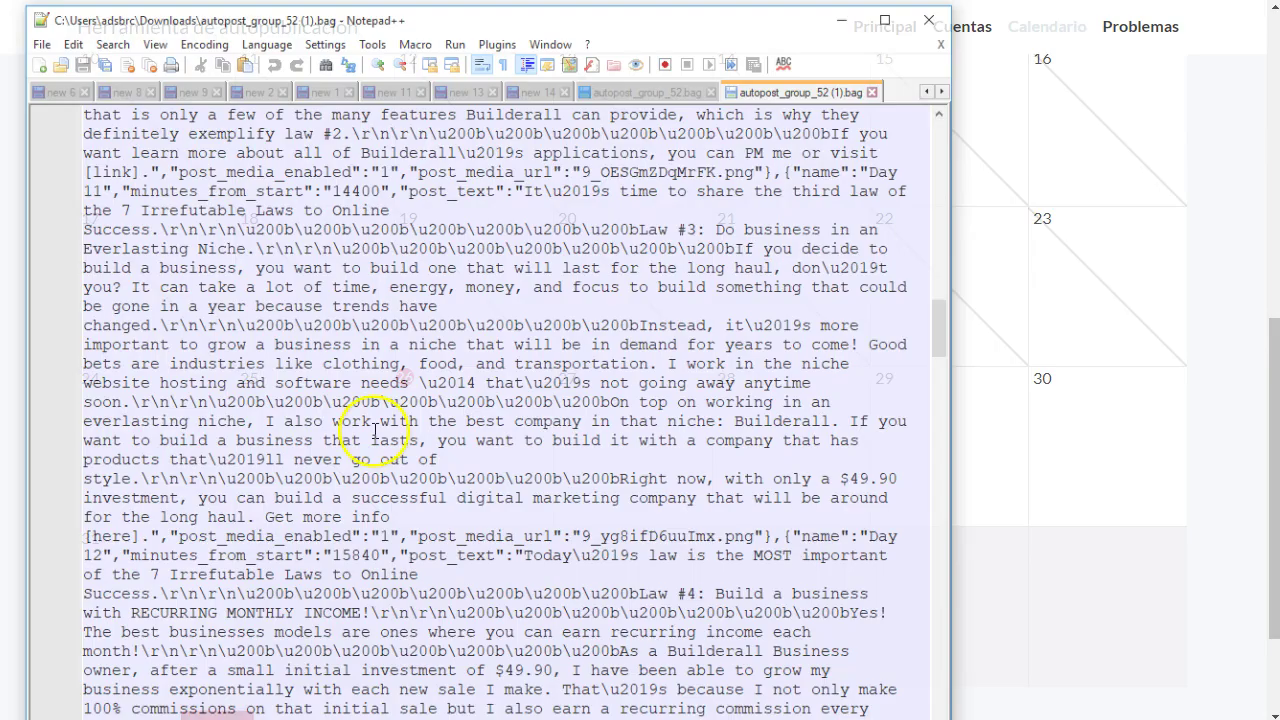
pyautogui.scroll(-5, 390, 345)
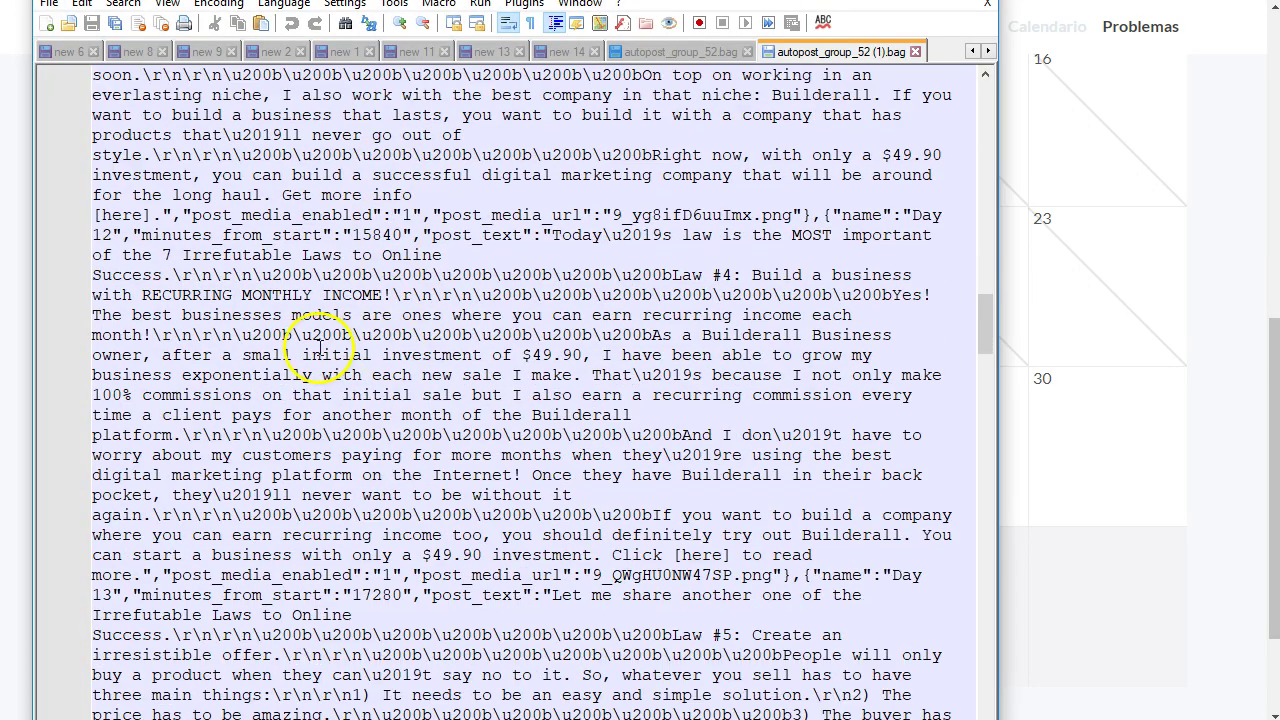
pyautogui.scroll(-1, 298, 355)
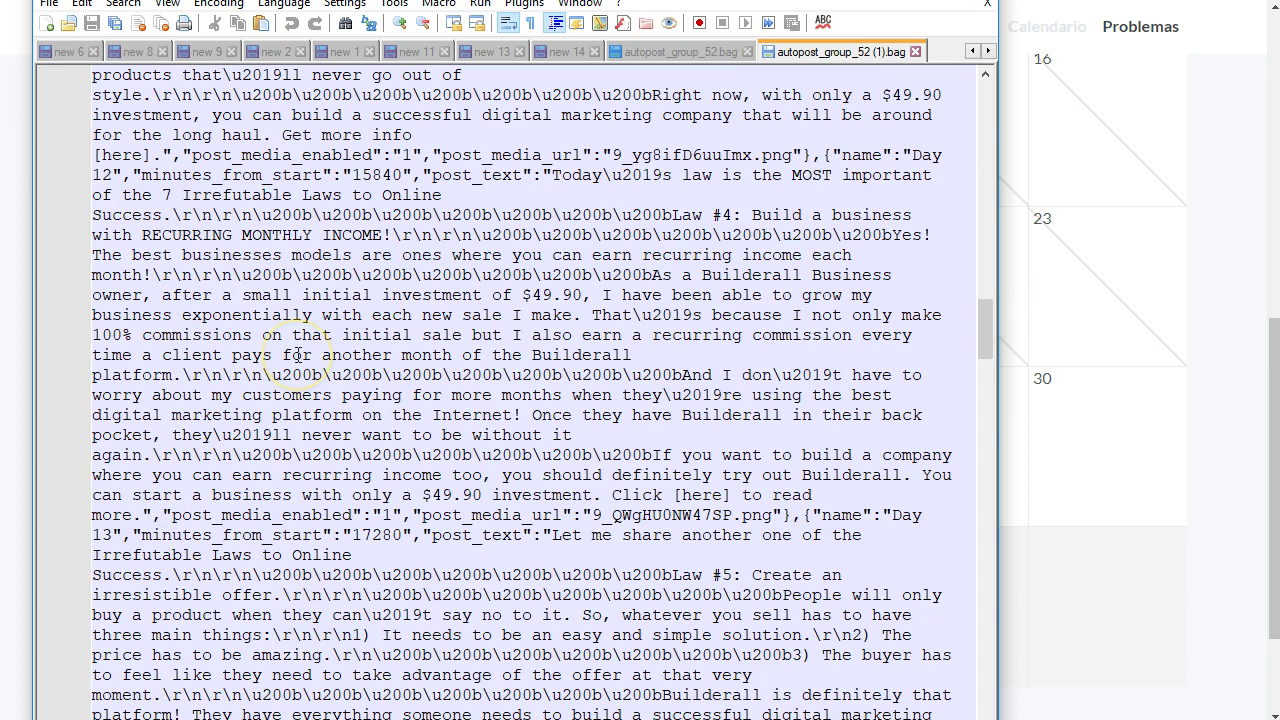
pyautogui.scroll(-1, 480, 398)
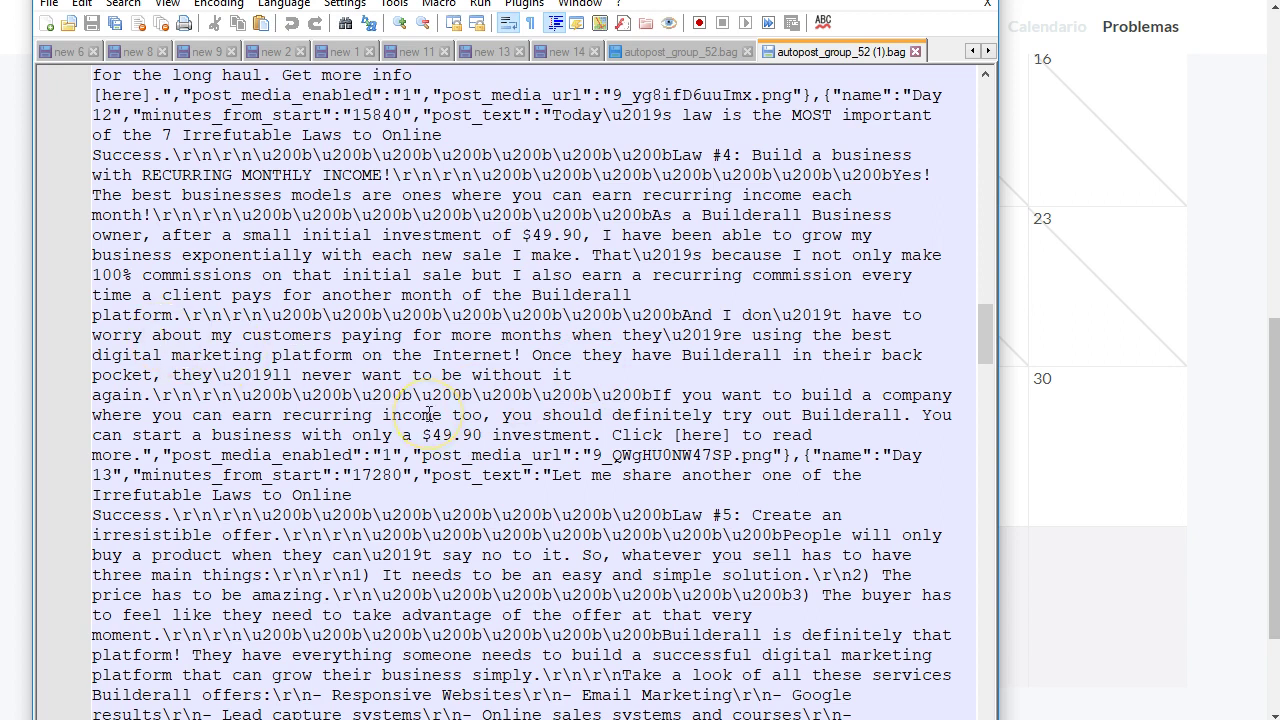
pyautogui.scroll(1, 428, 414)
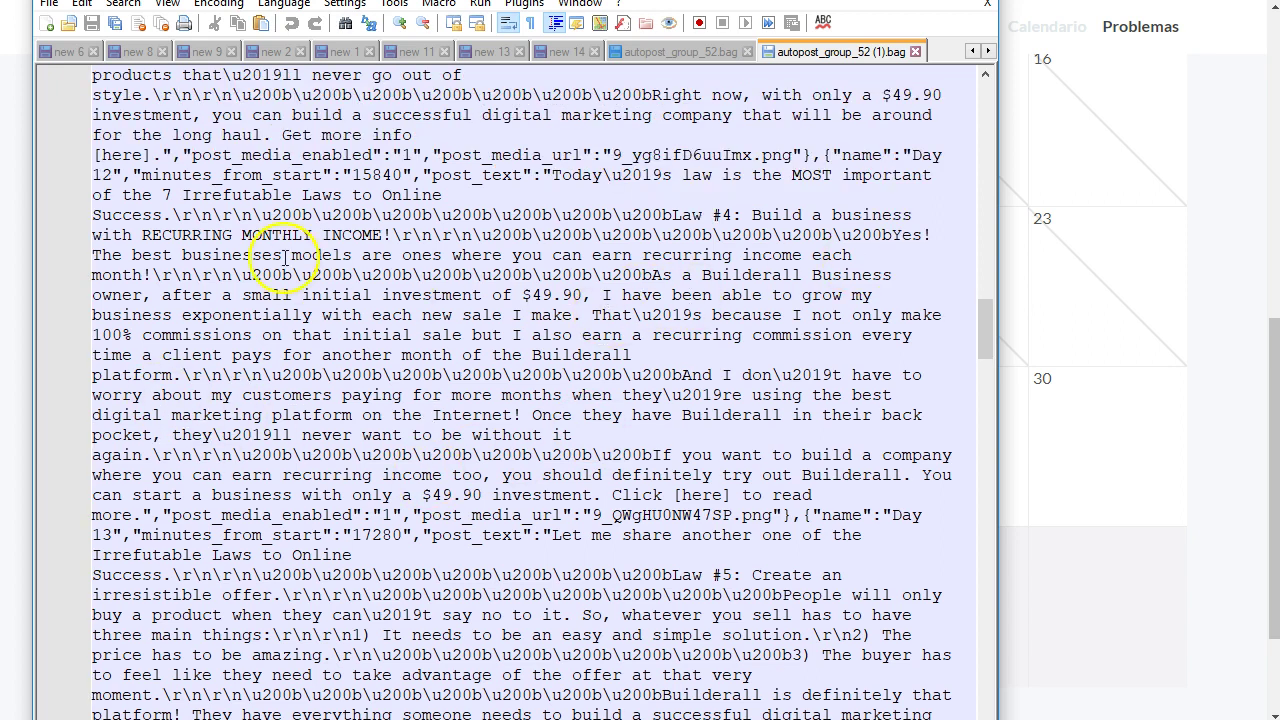
pyautogui.moveTo(95, 256); pyautogui.dragTo(413, 557)
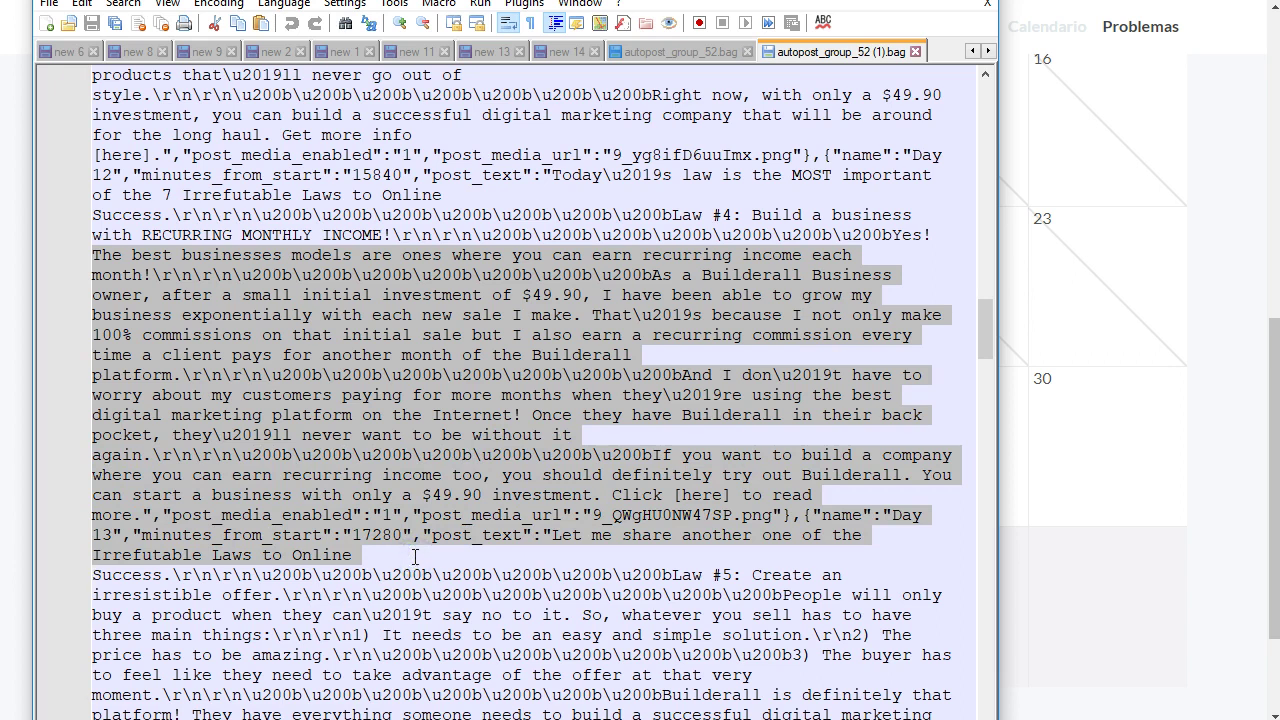
pyautogui.hotkey('shift', 'Down')
pyautogui.hotkey('shift', 'Left')
pyautogui.hotkey('shift', 'Left')
pyautogui.hotkey('shift', 'Left')
pyautogui.hotkey('shift', 'Left')
pyautogui.hotkey('shift', 'Left')
pyautogui.hotkey('shift', 'Left')
pyautogui.hotkey('shift', 'Left')
pyautogui.hotkey('shift', 'Left')
pyautogui.hotkey('shift', 'Left')
pyautogui.hotkey('shift', 'Left')
pyautogui.hotkey('shift', 'Left')
pyautogui.hotkey('shift', 'Left')
pyautogui.hotkey('shift', 'Left')
pyautogui.hotkey('shift', 'Left')
pyautogui.hotkey('shift', 'Left')
pyautogui.hotkey('shift', 'Left')
pyautogui.hotkey('shift', 'Left')
pyautogui.hotkey('shift', 'Left')
pyautogui.hotkey('shift', 'Left')
pyautogui.hotkey('shift', 'Left')
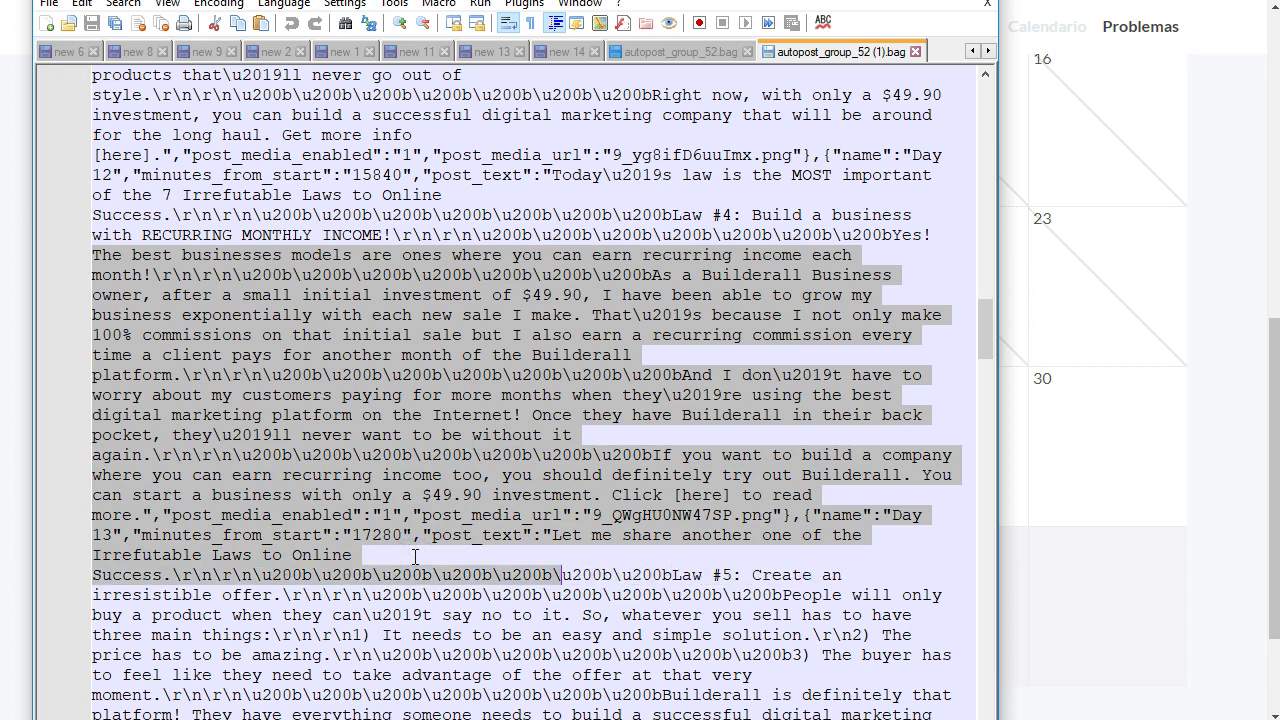
pyautogui.hotkey('shift', 'Left')
pyautogui.hotkey('shift', 'Left')
pyautogui.hotkey('shift', 'Left')
pyautogui.hotkey('shift', 'Left')
pyautogui.hotkey('shift', 'Left')
pyautogui.hotkey('shift', 'Left')
pyautogui.hotkey('shift', 'Left')
pyautogui.hotkey('shift', 'Left')
pyautogui.hotkey('shift', 'Left')
pyautogui.hotkey('shift', 'Left')
pyautogui.hotkey('shift', 'Left')
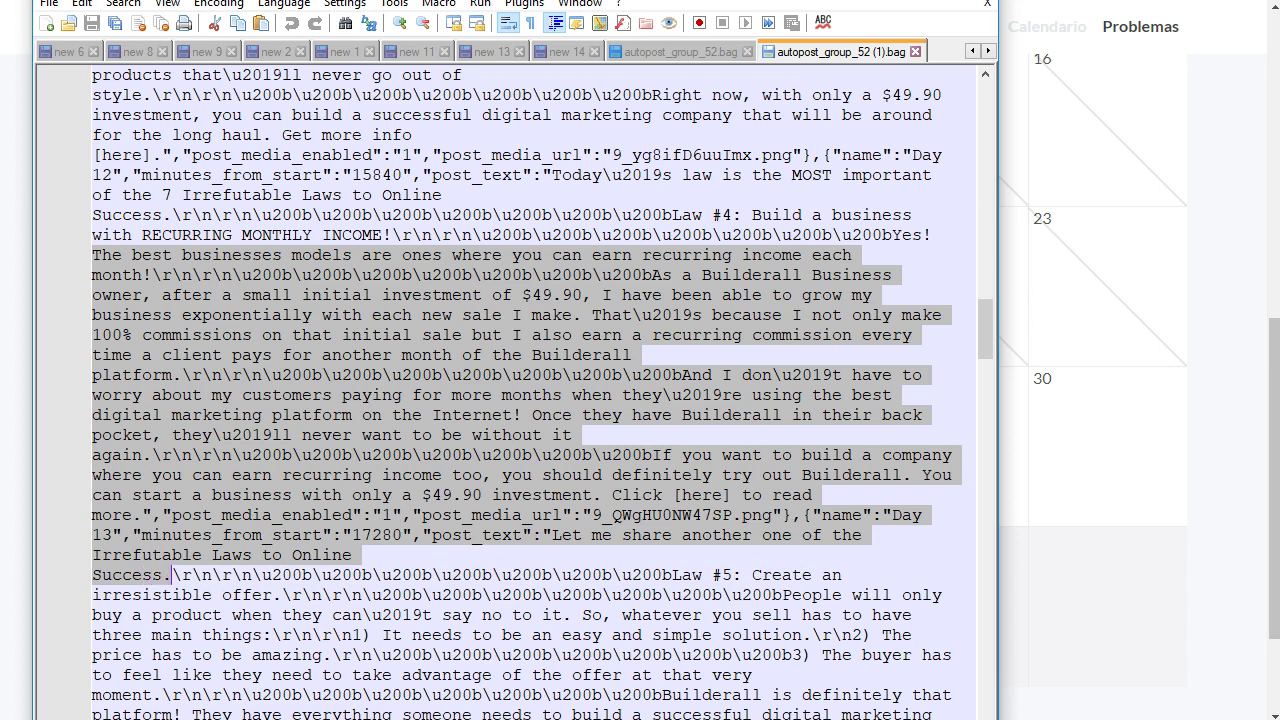
# - Copy the passage and open Google Translate in Chrome by searching 'trans'
pyautogui.hotkey('alt', 'Tab')
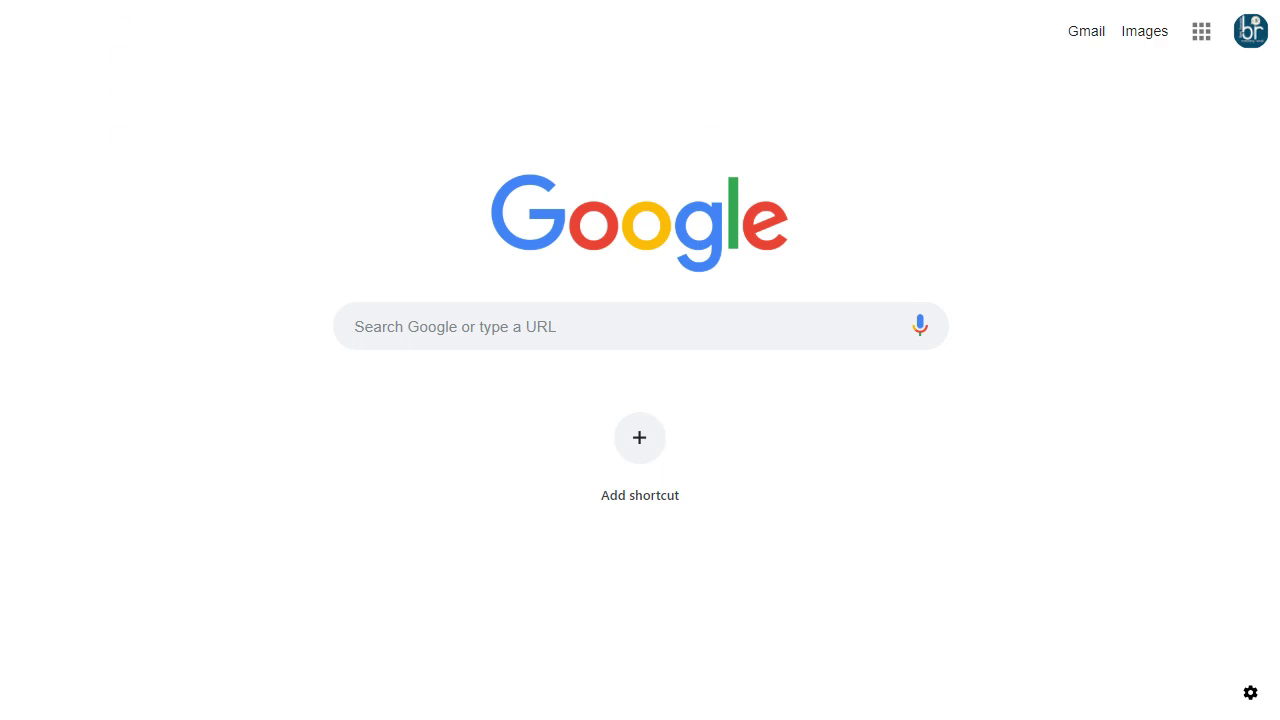
pyautogui.write('trans')
pyautogui.press('Return')
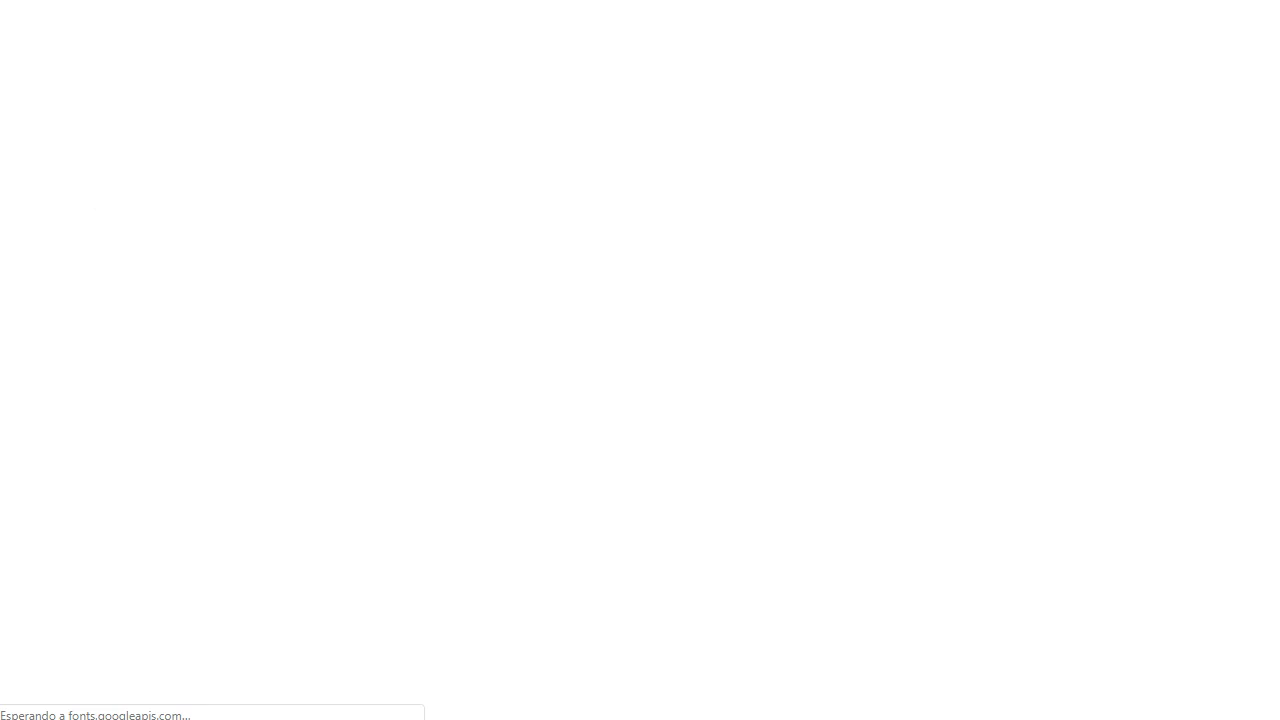
# - Paste the passage into Google Translate and remove the escape codes after 'month!' and in 'That's'
pyautogui.click(408, 243)
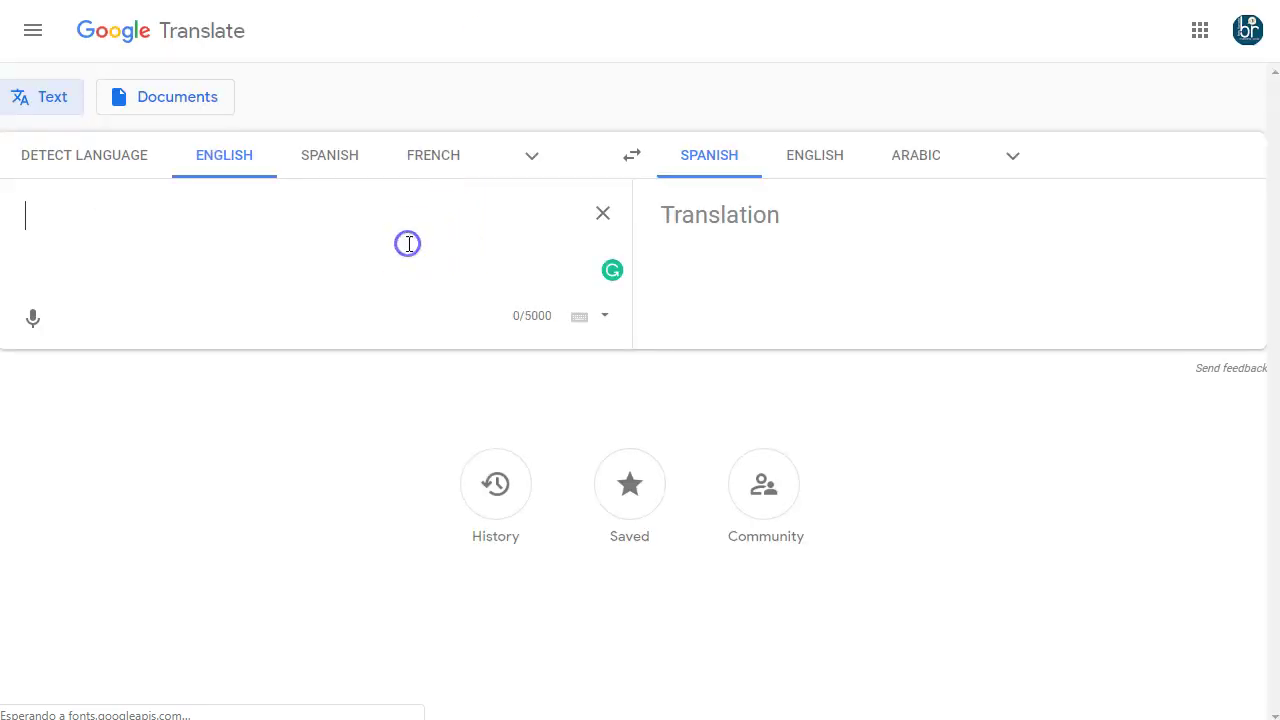
pyautogui.hotkey('ctrl', 'v')
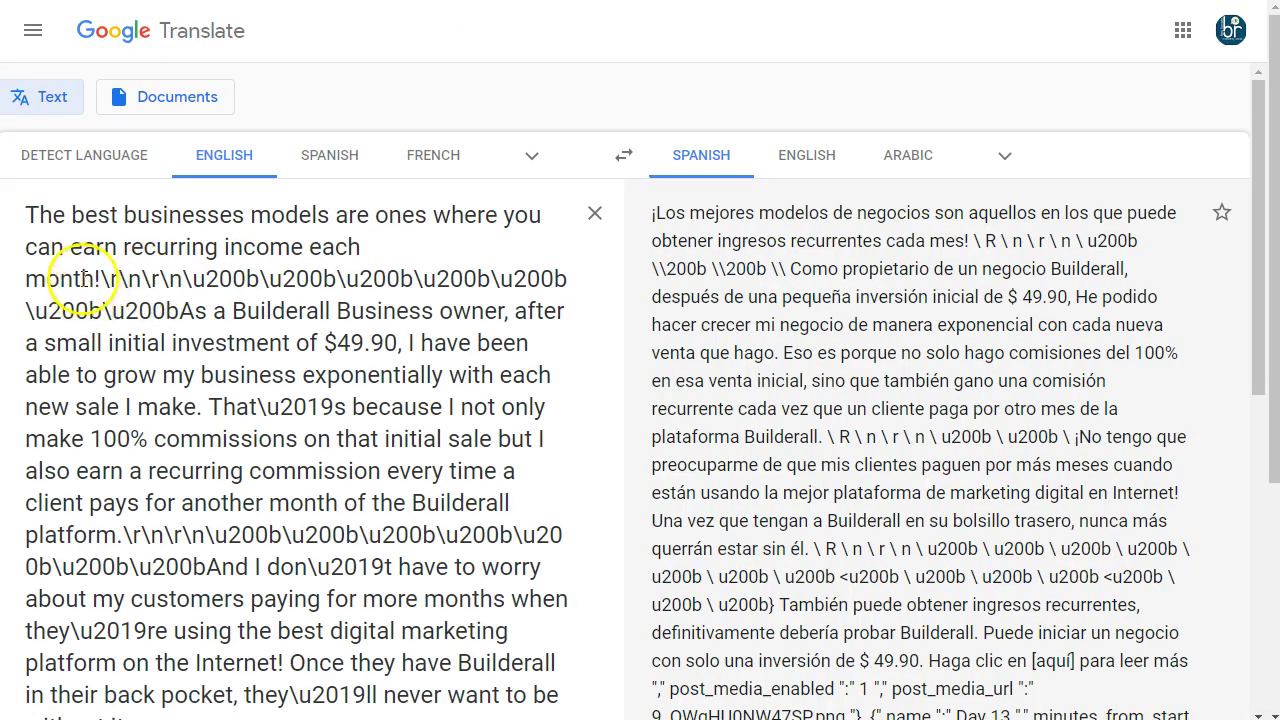
pyautogui.moveTo(100, 279); pyautogui.dragTo(128, 297)
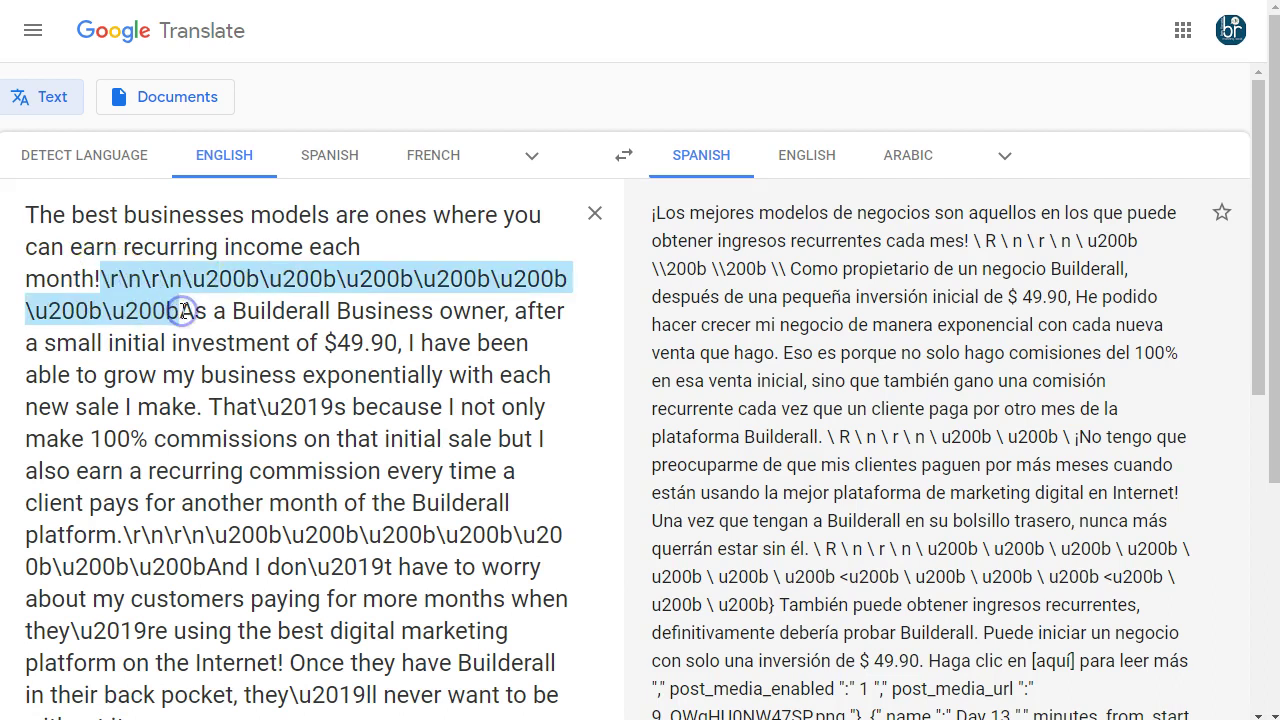
pyautogui.press('BackSpace')
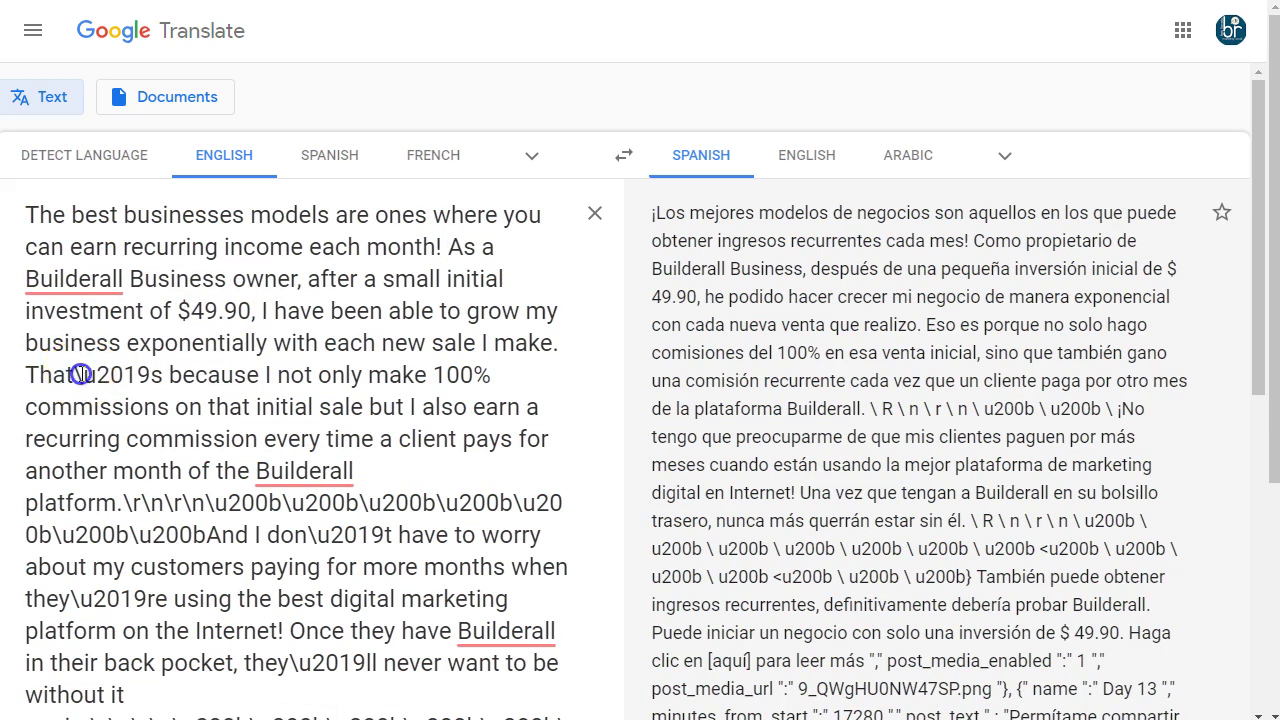
pyautogui.moveTo(82, 374); pyautogui.dragTo(150, 377)
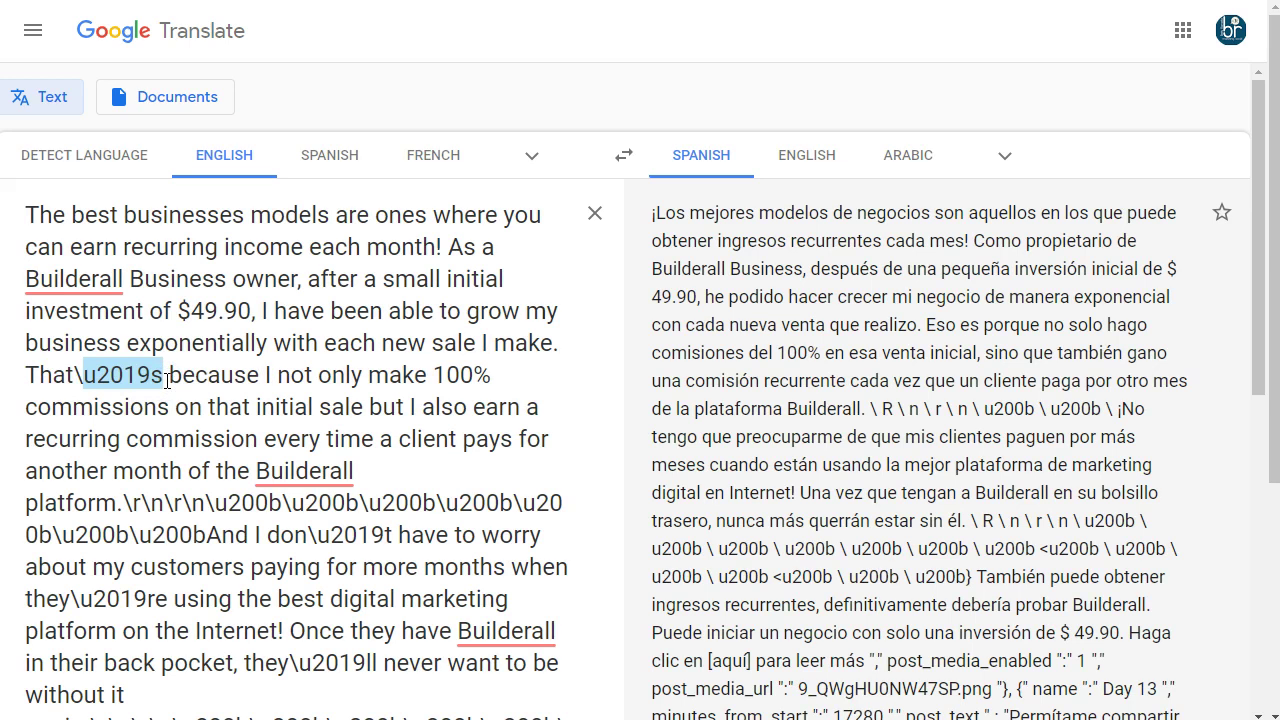
pyautogui.press('Left')
pyautogui.press('Delete')
pyautogui.press('Delete')
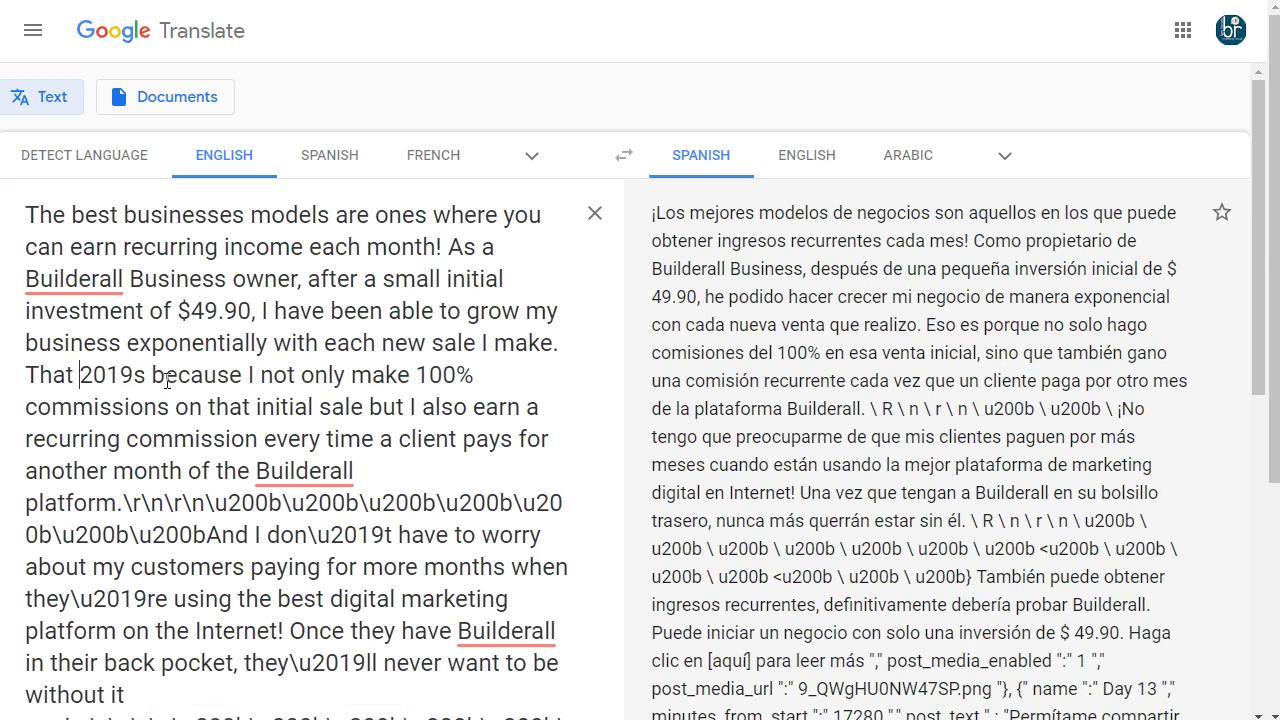
pyautogui.click(135, 374)
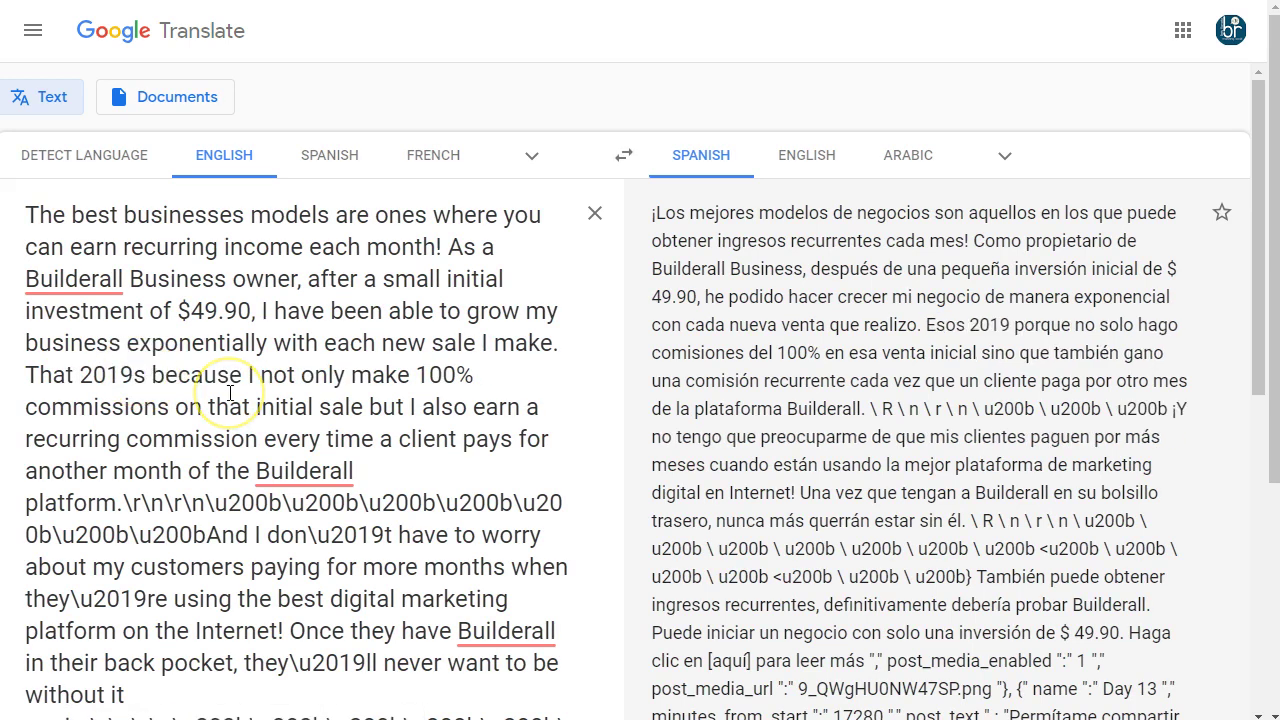
pyautogui.press('Delete')
# - Delete the escape codes after 'platform.' and inside 'don't' and 'they're'
pyautogui.scroll(-2, 230, 395)
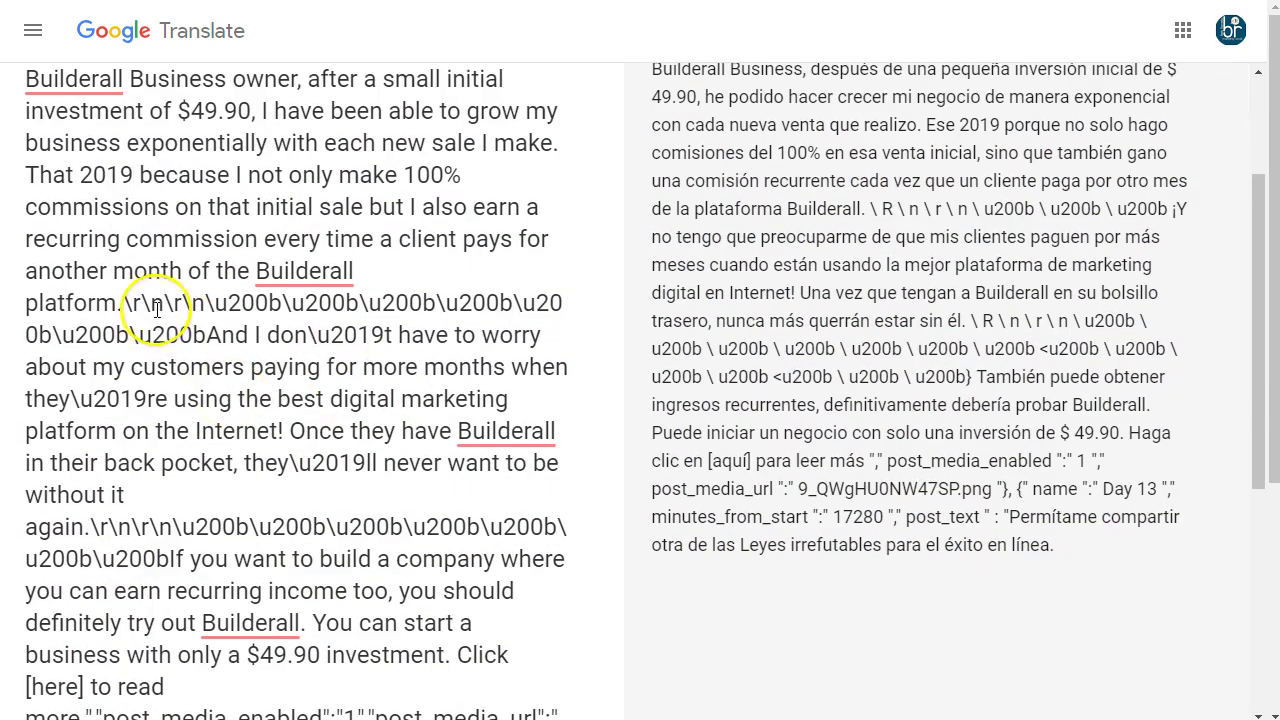
pyautogui.moveTo(123, 302); pyautogui.dragTo(133, 326)
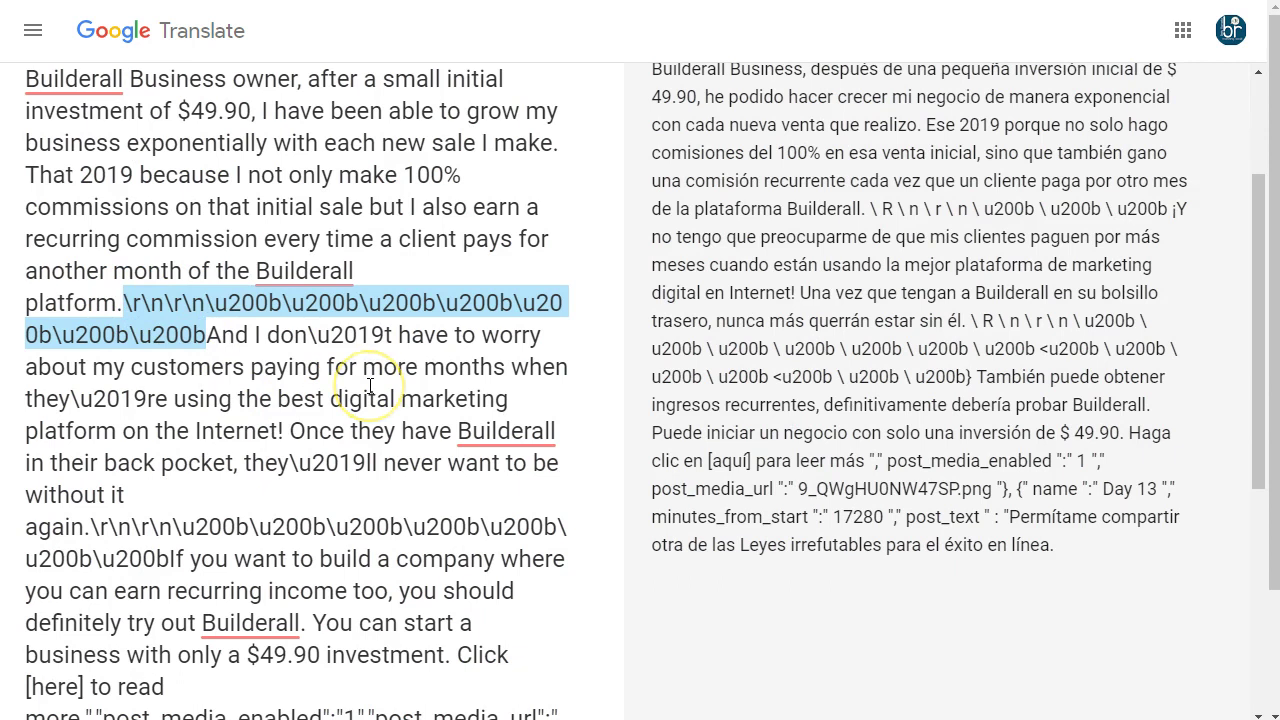
pyautogui.press('Delete')
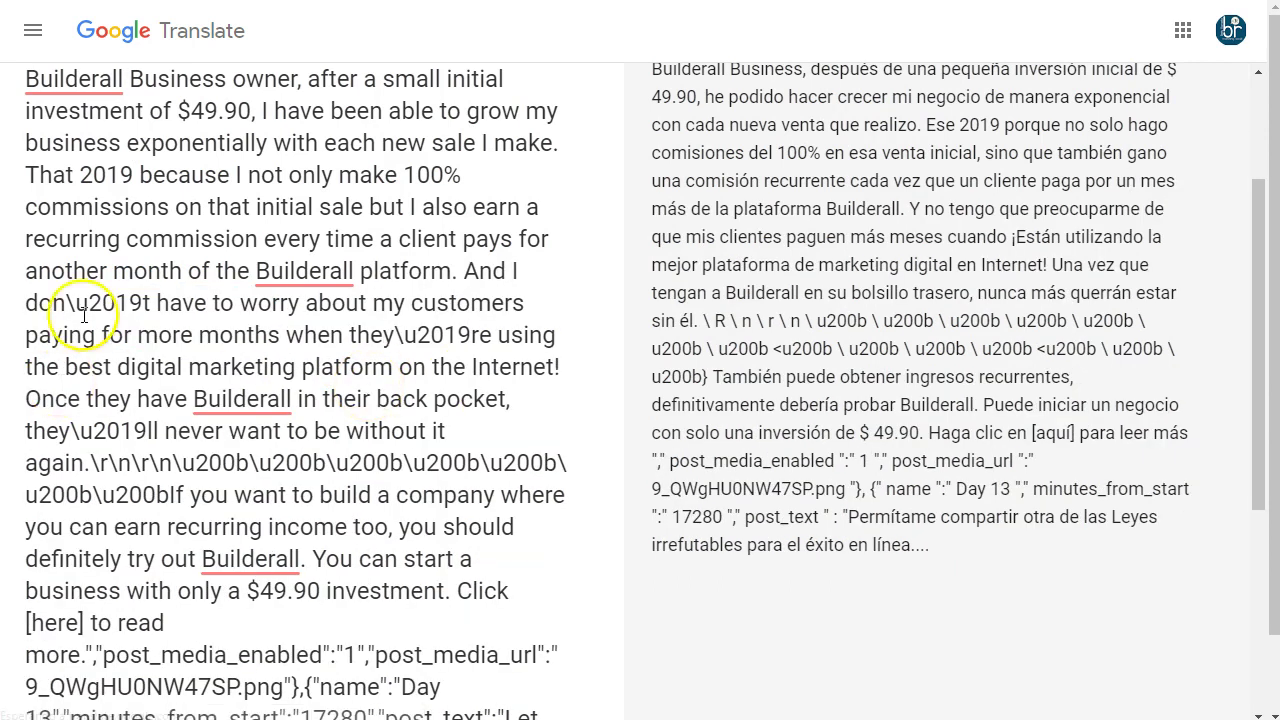
pyautogui.moveTo(65, 302); pyautogui.dragTo(136, 296)
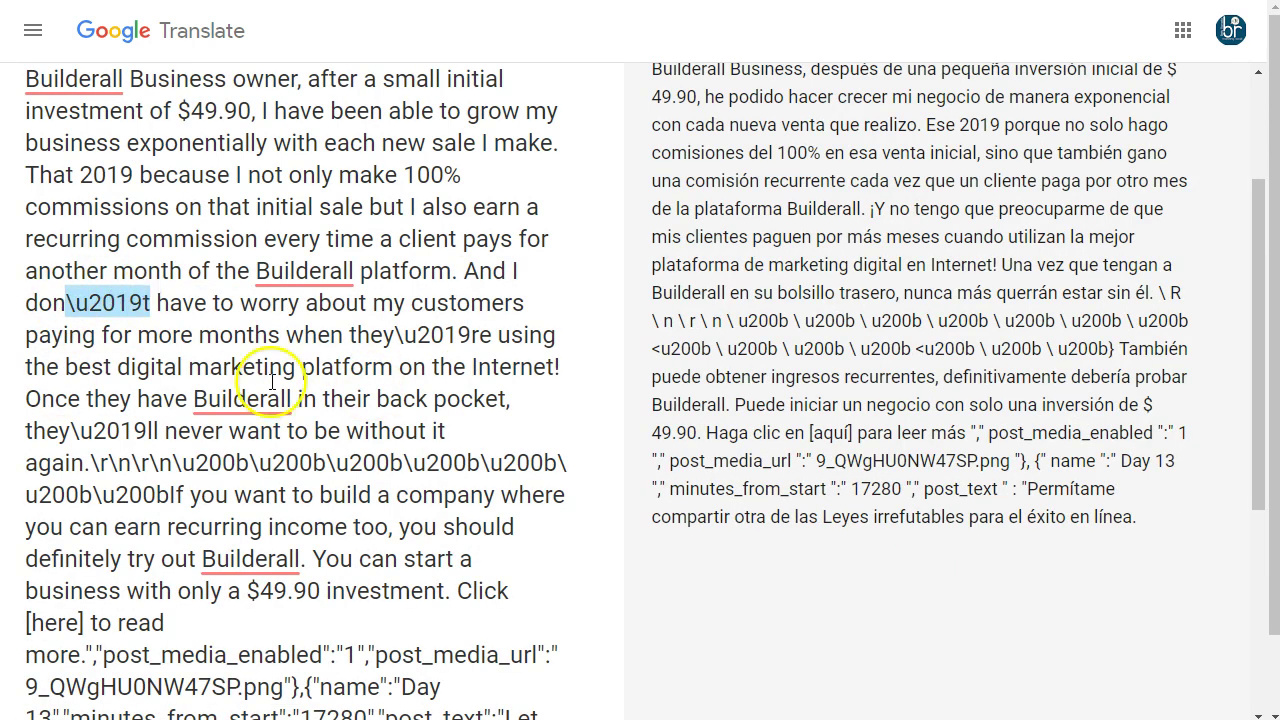
pyautogui.press('Delete')
pyautogui.moveTo(221, 336); pyautogui.dragTo(310, 340)
pyautogui.press('Delete')
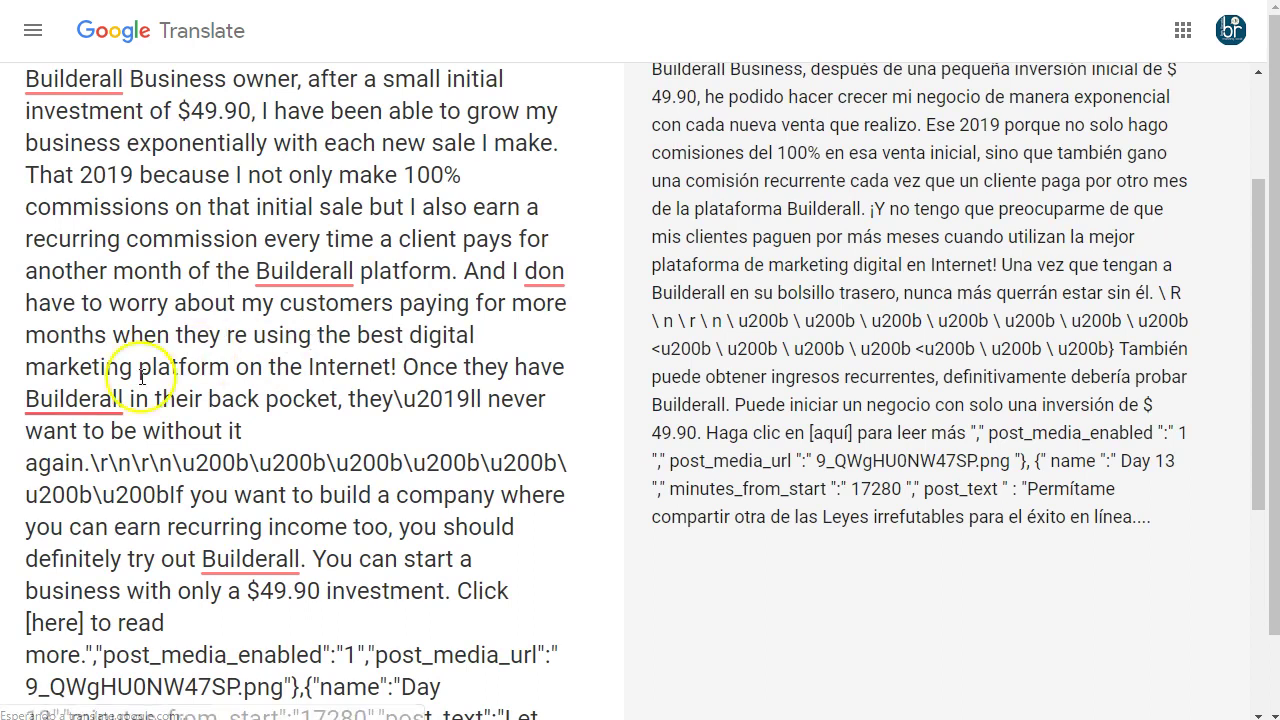
# - Remove the codes after 'again.' and the leftover JSON, putting 'Let me share' on a new line
pyautogui.scroll(-2, 200, 433)
pyautogui.moveTo(90, 262); pyautogui.dragTo(189, 295)
pyautogui.press('Delete')
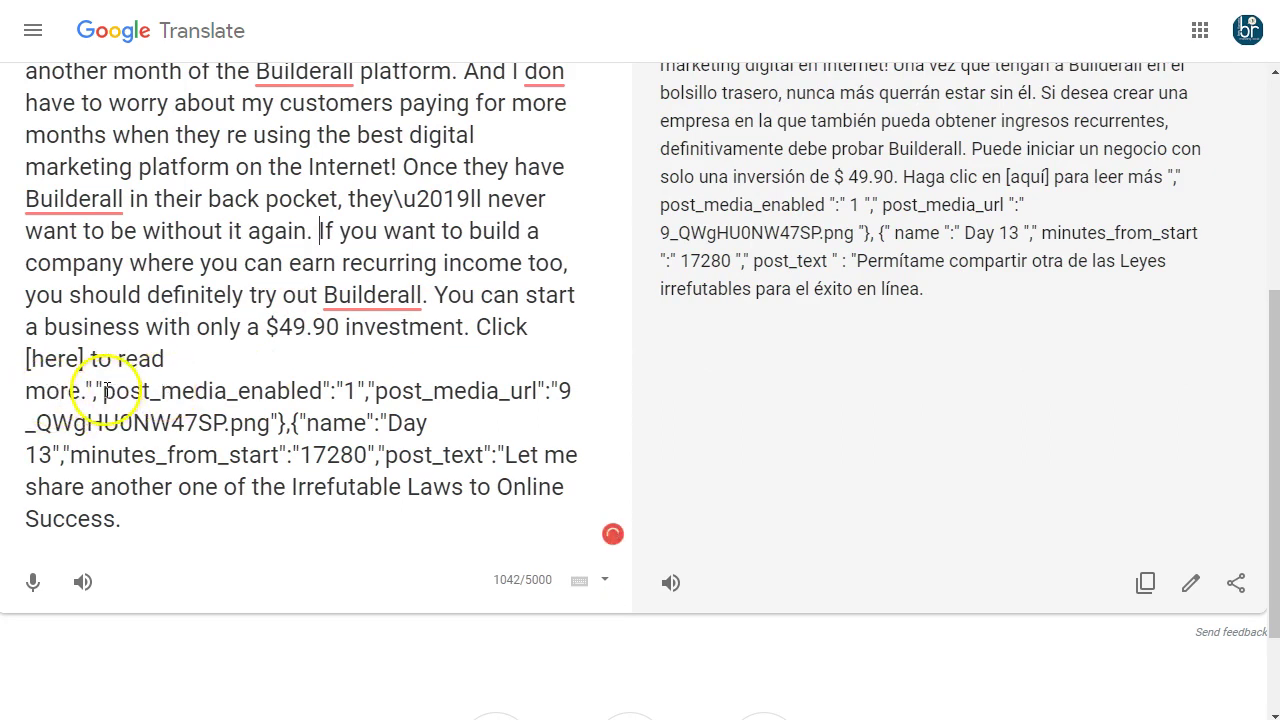
pyautogui.moveTo(88, 385); pyautogui.dragTo(476, 448)
pyautogui.press('BackSpace')
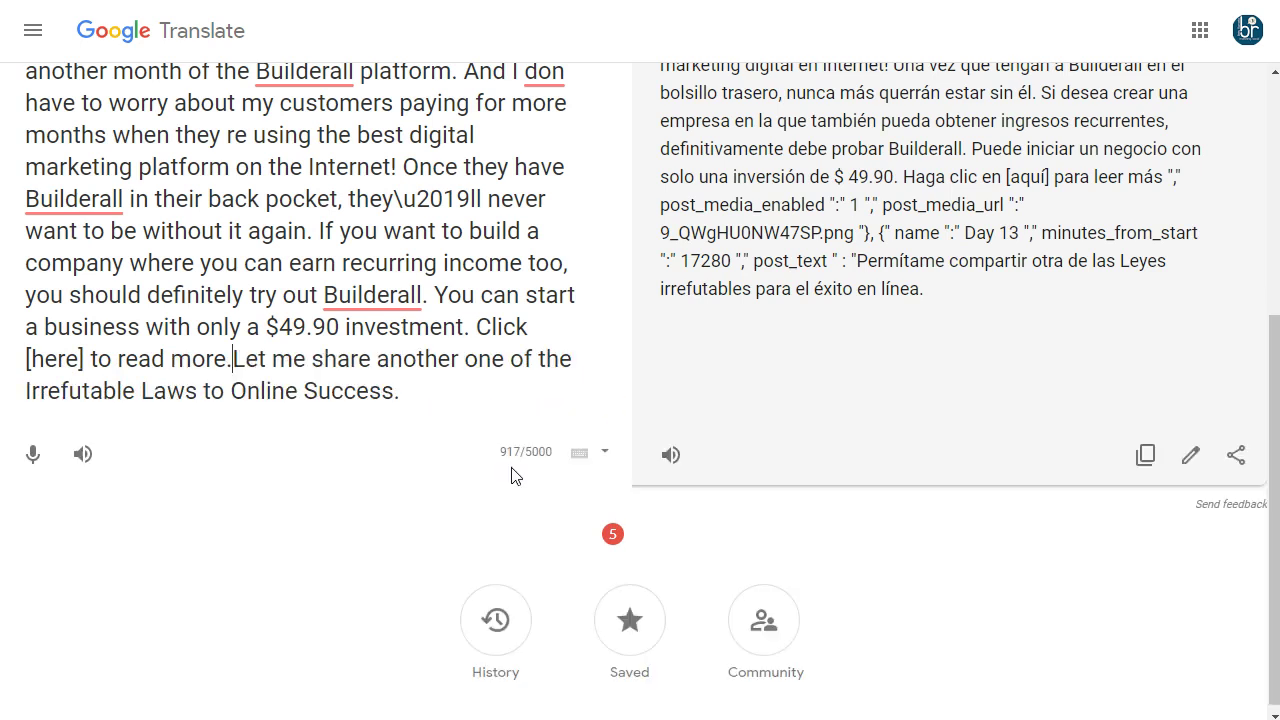
pyautogui.press('Return')
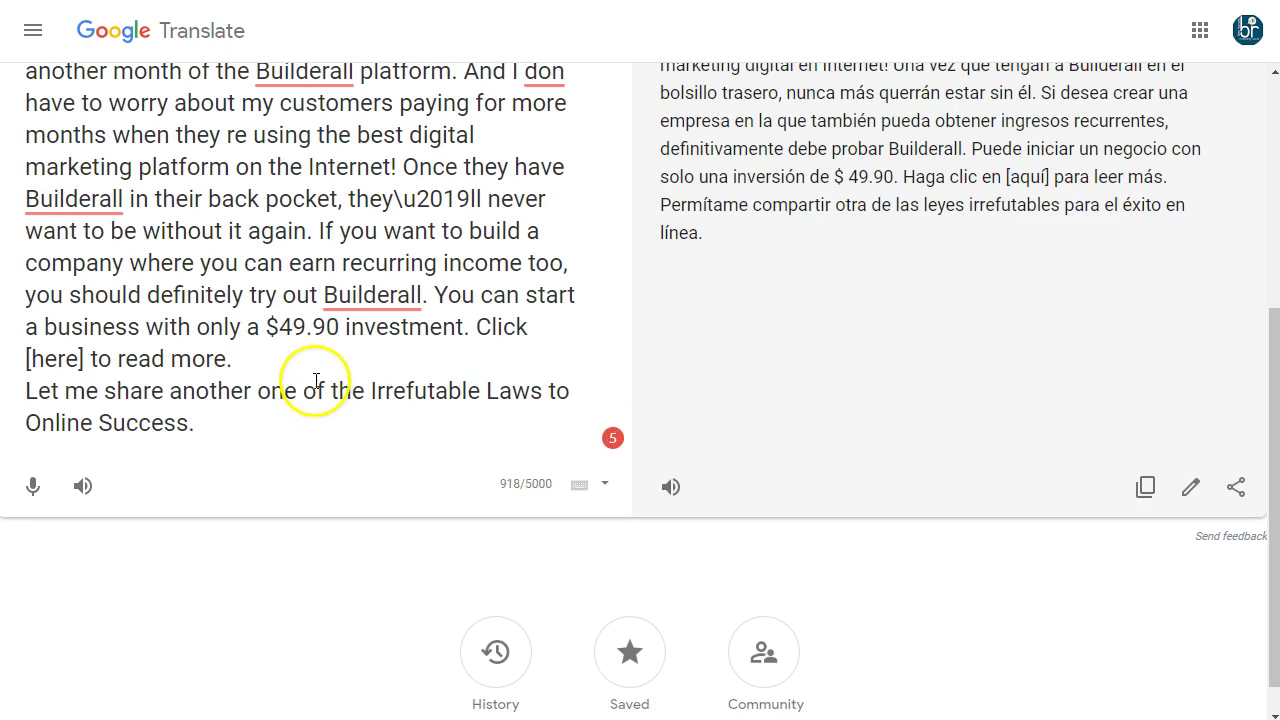
pyautogui.scroll(2, 314, 386)
pyautogui.scroll(2, 803, 305)
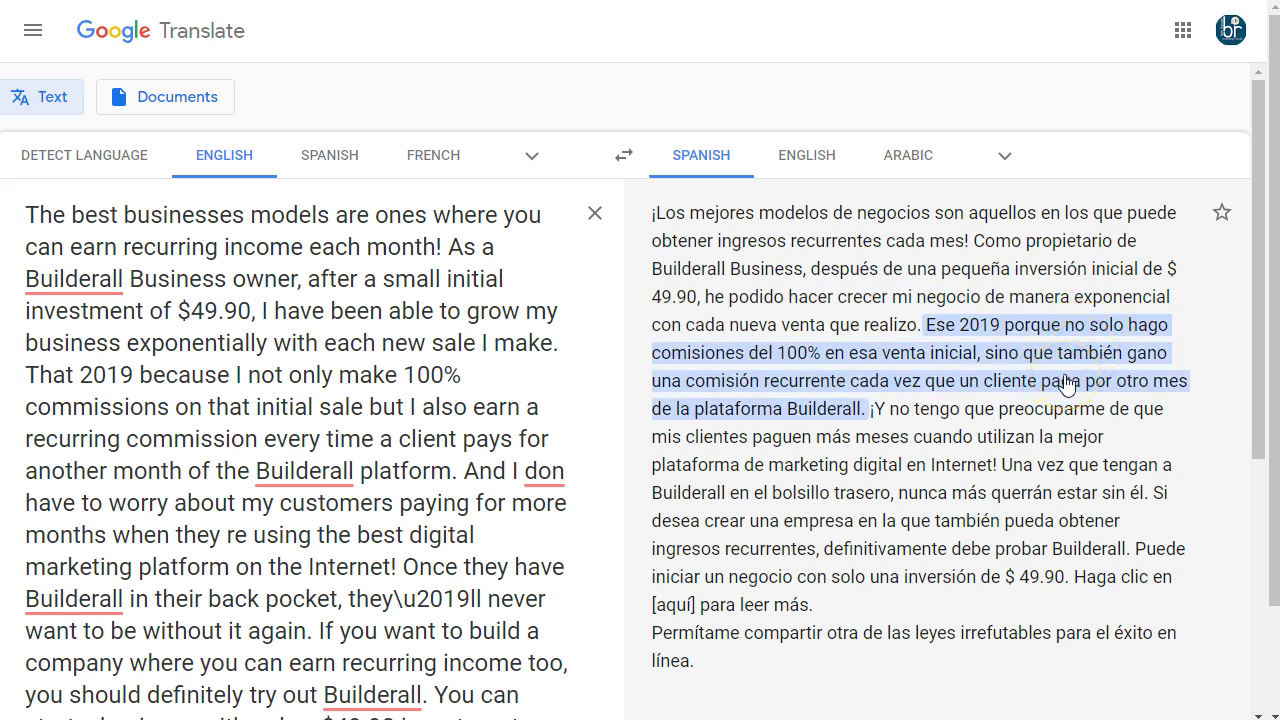
pyautogui.scroll(-1, 986, 429)
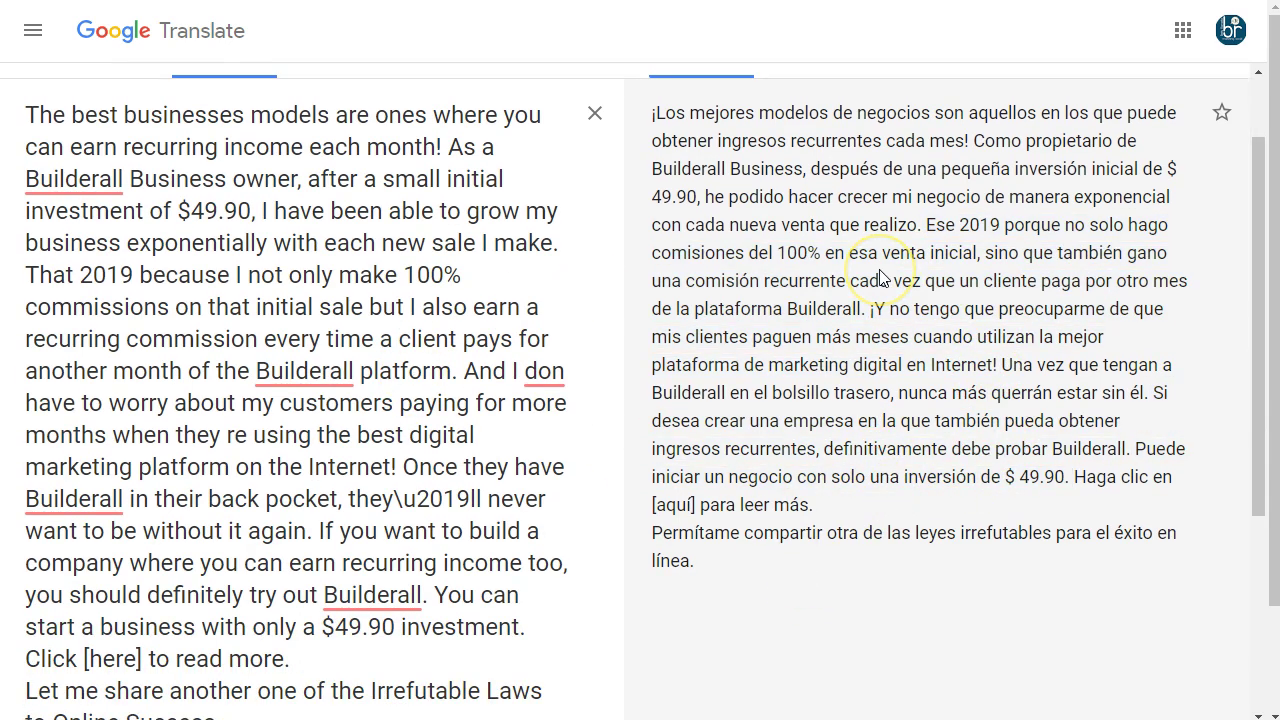
pyautogui.scroll(1, 880, 278)
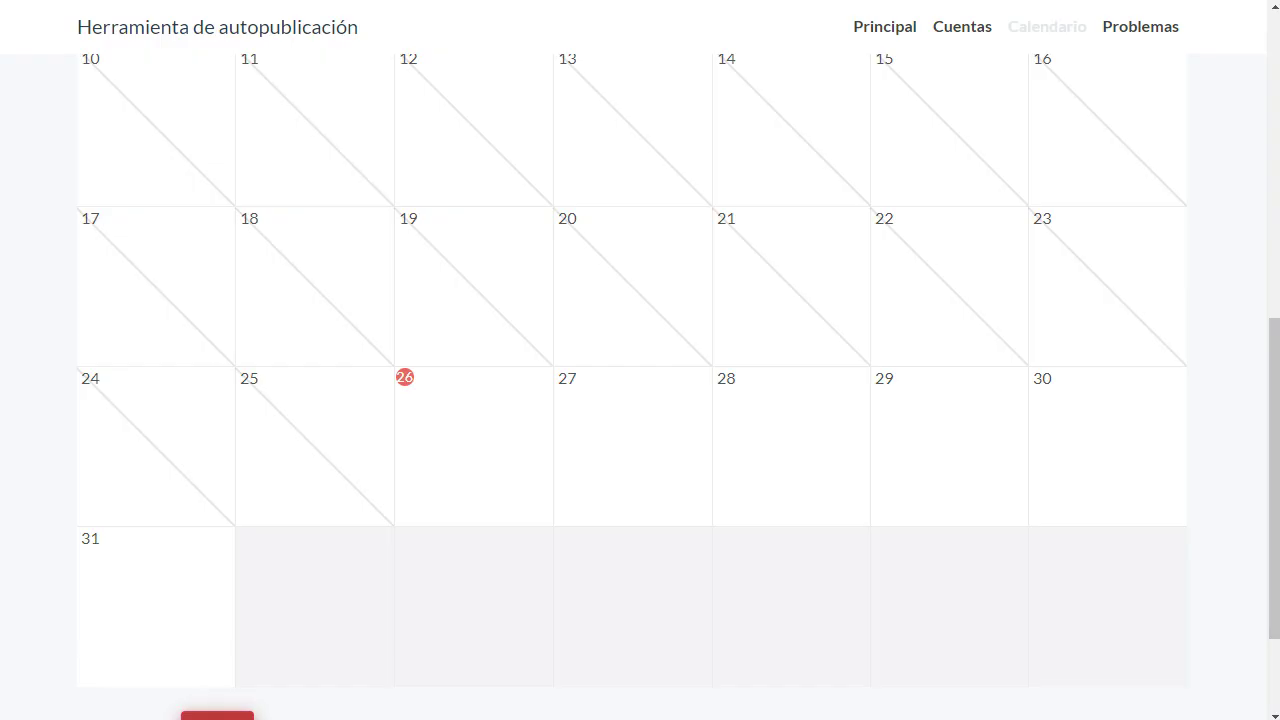
# - Go to the Autopost home page via Principal and open the 'Cuenta de administrador' accounts page
pyautogui.scroll(7, 535, 467)
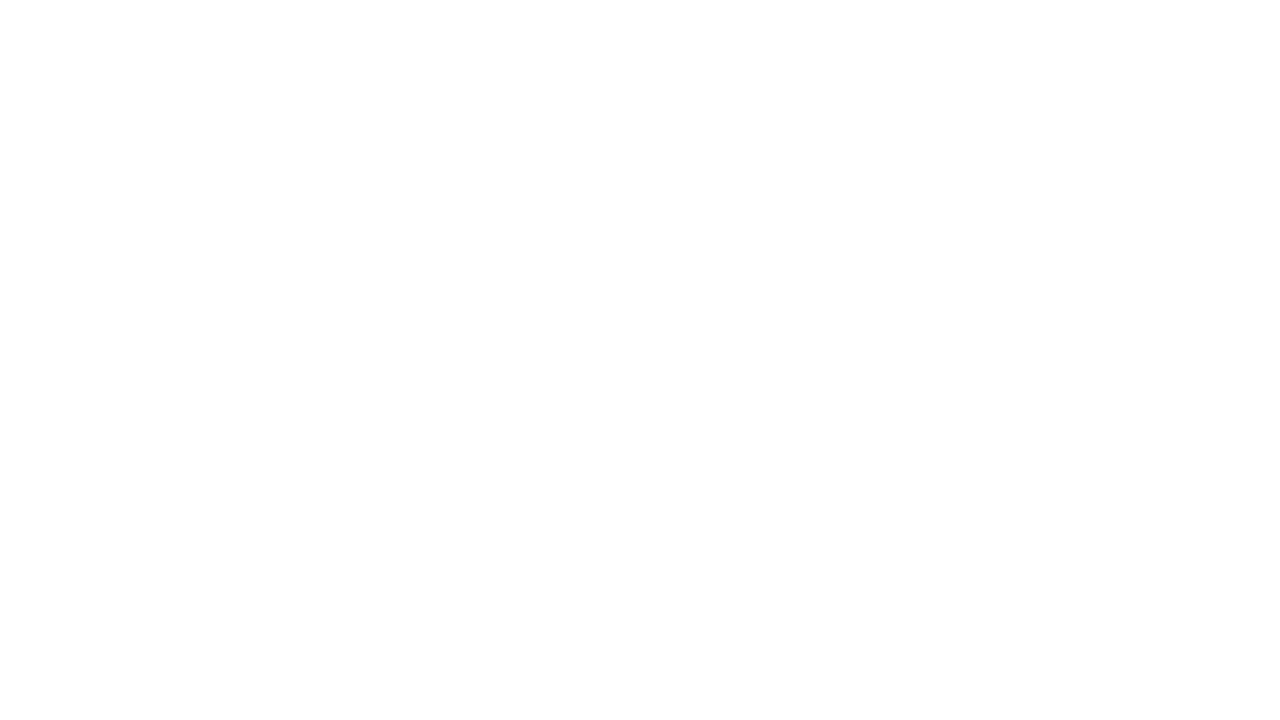
pyautogui.scroll(-3, 163, 400)
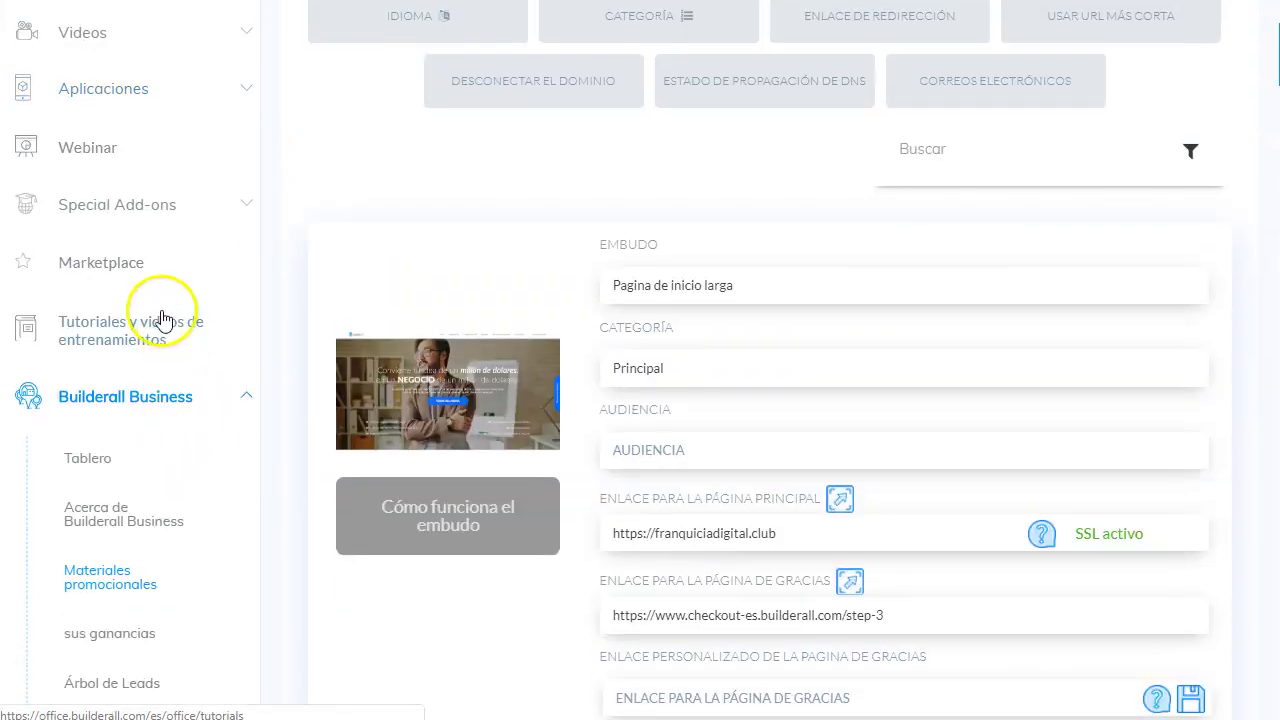
pyautogui.scroll(1, 150, 235)
pyautogui.click(158, 192)
pyautogui.scroll(-3, 143, 357)
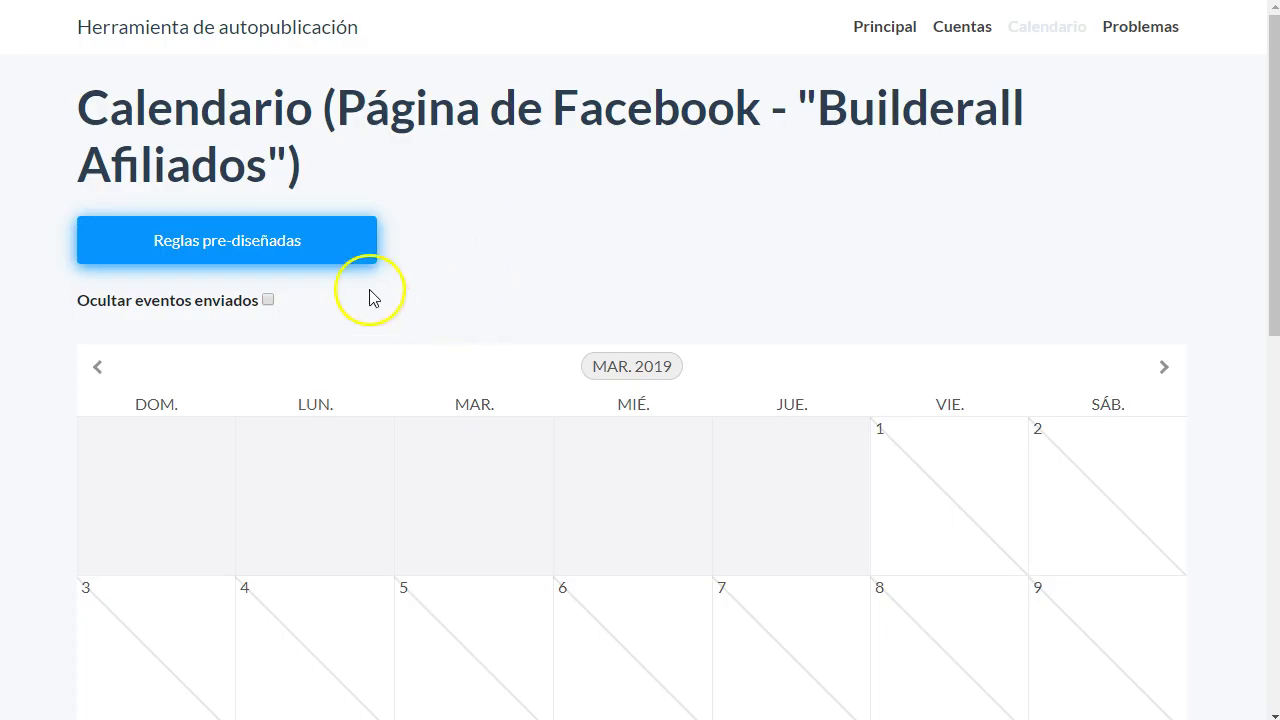
pyautogui.click(897, 28)
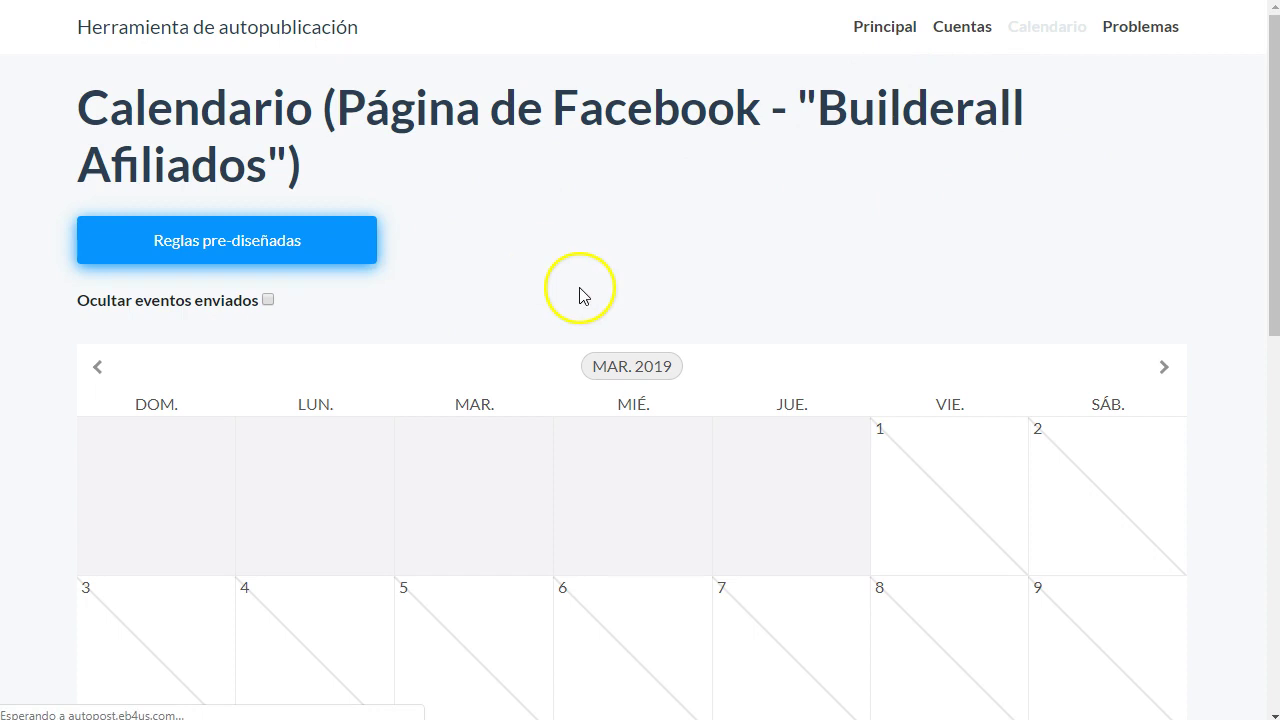
pyautogui.click(157, 245)
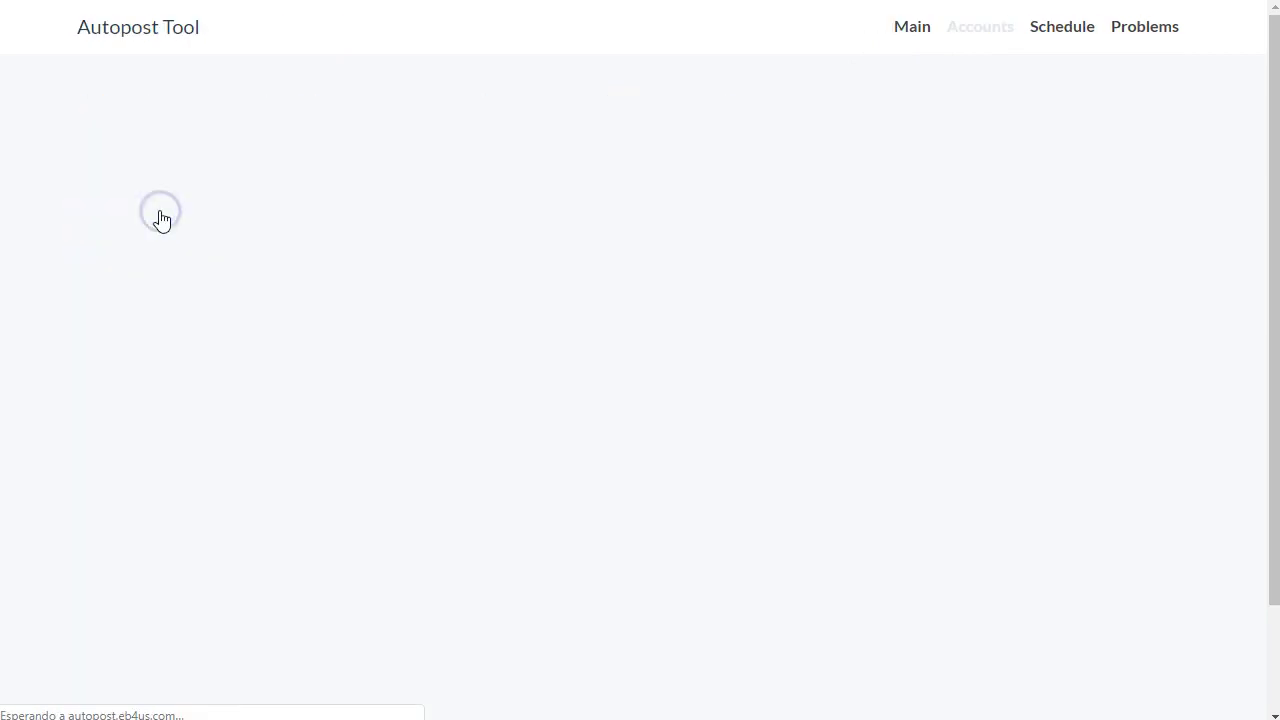
pyautogui.click(157, 196)
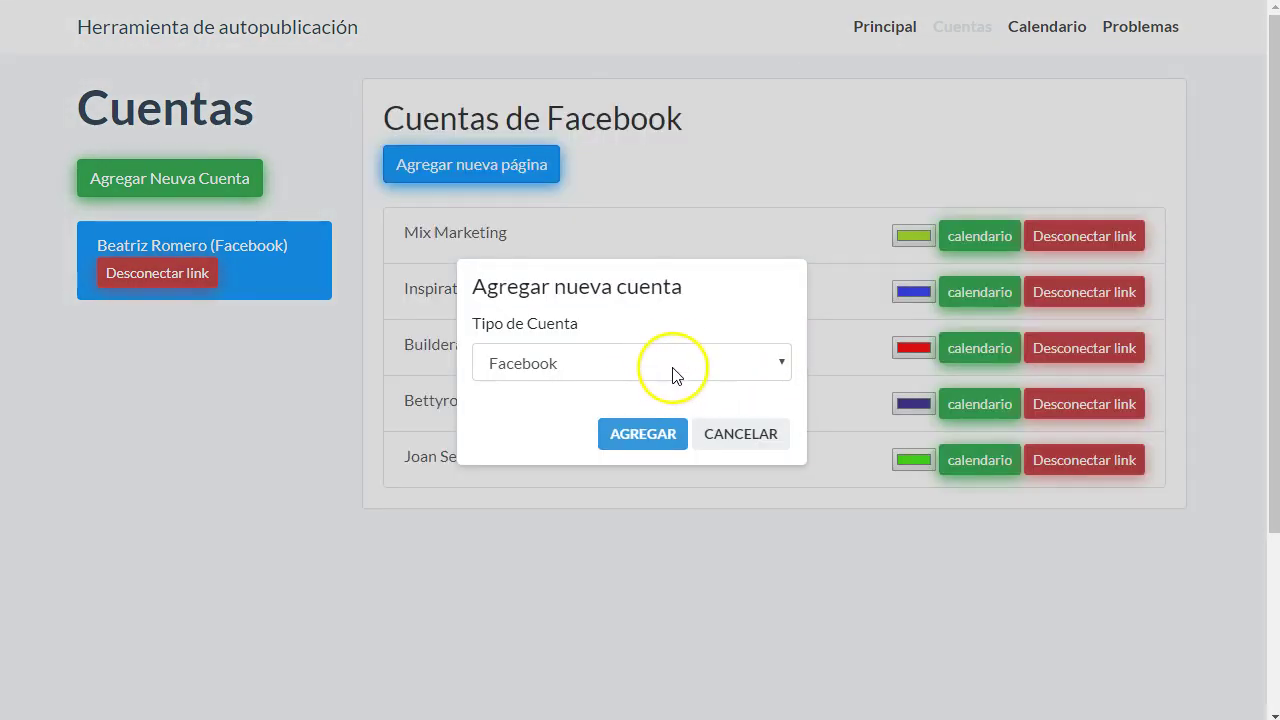
pyautogui.click(670, 362)
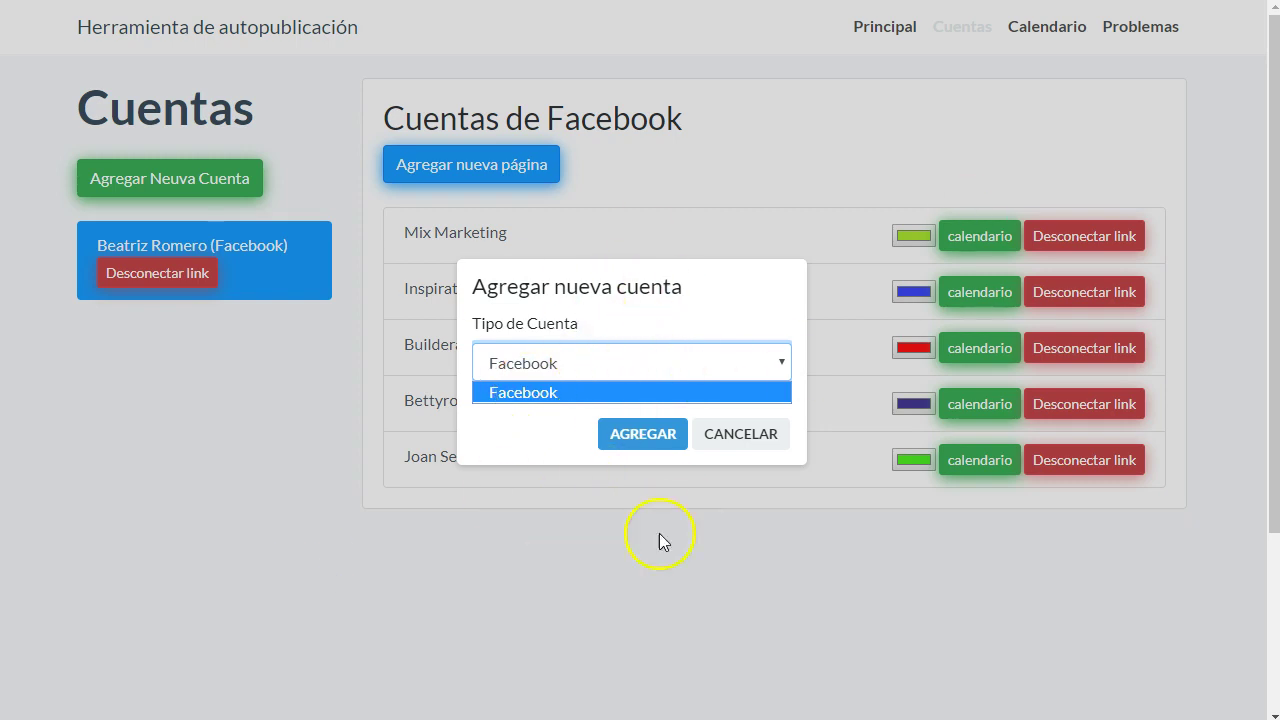
pyautogui.click(750, 434)
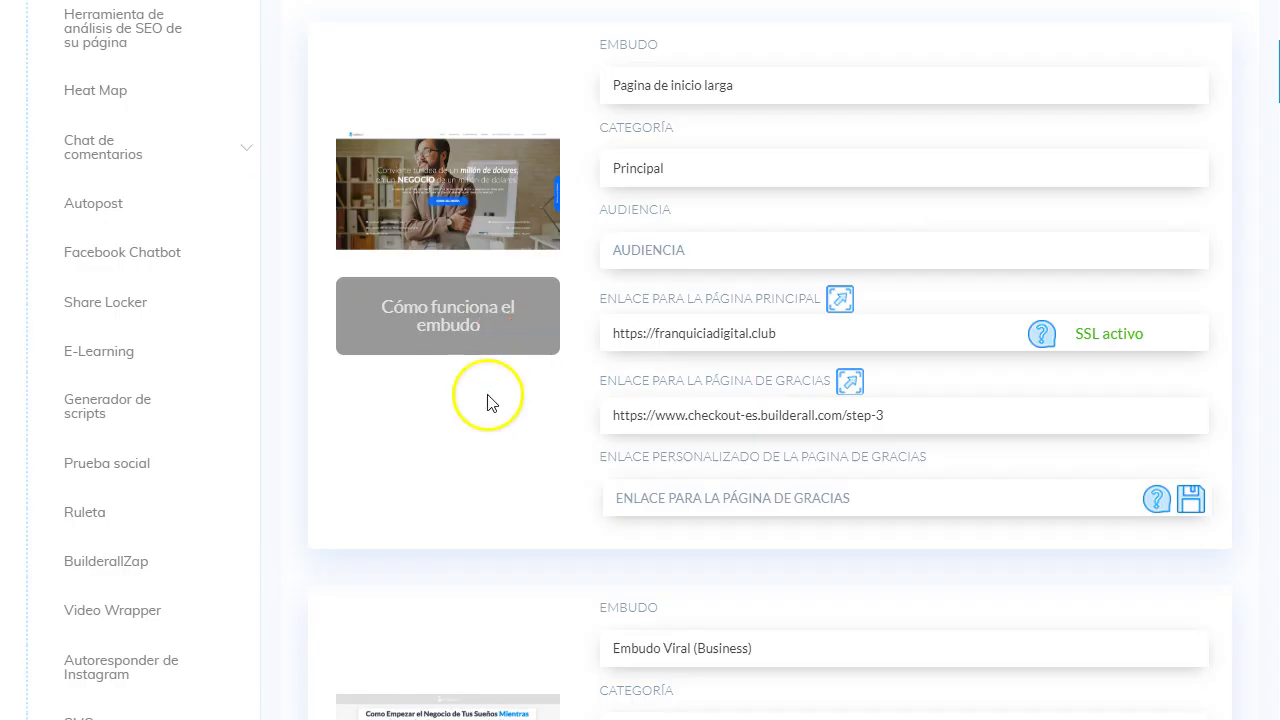
# - Expand the Aplicaciones list and scroll to BuilderallZap and Autoresponder de Instagram
pyautogui.scroll(5, 491, 402)
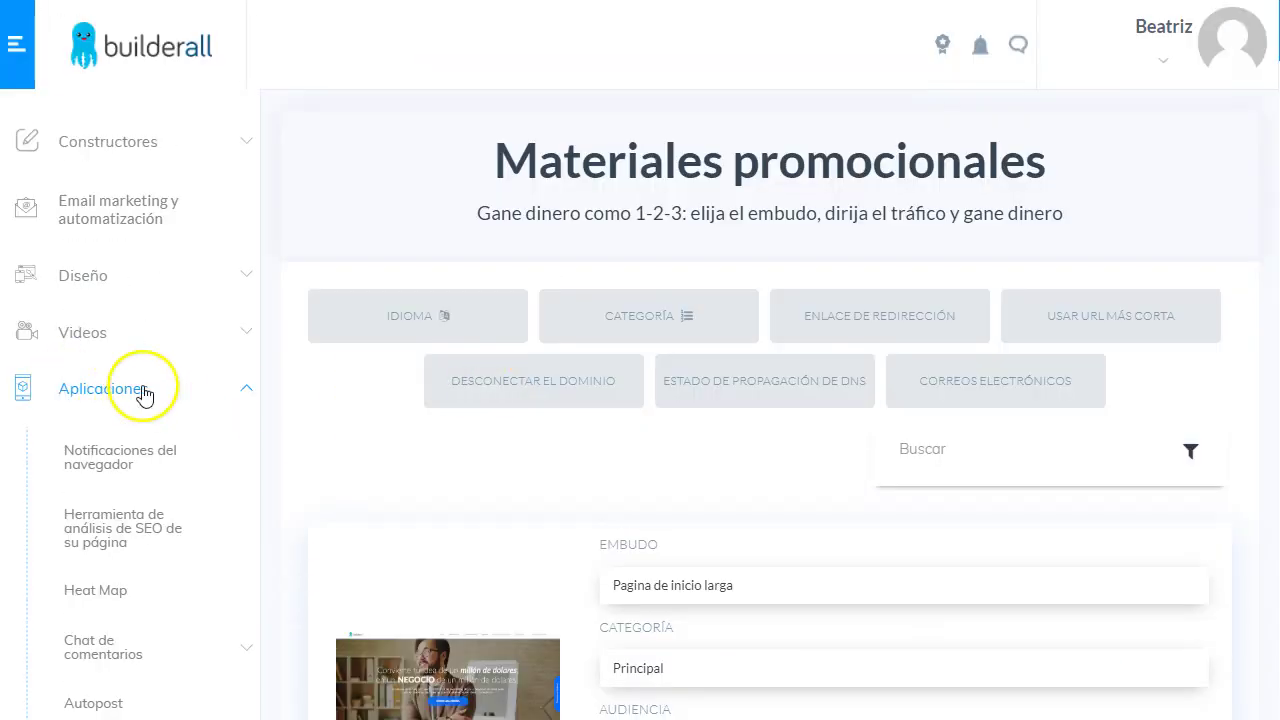
pyautogui.click(247, 390)
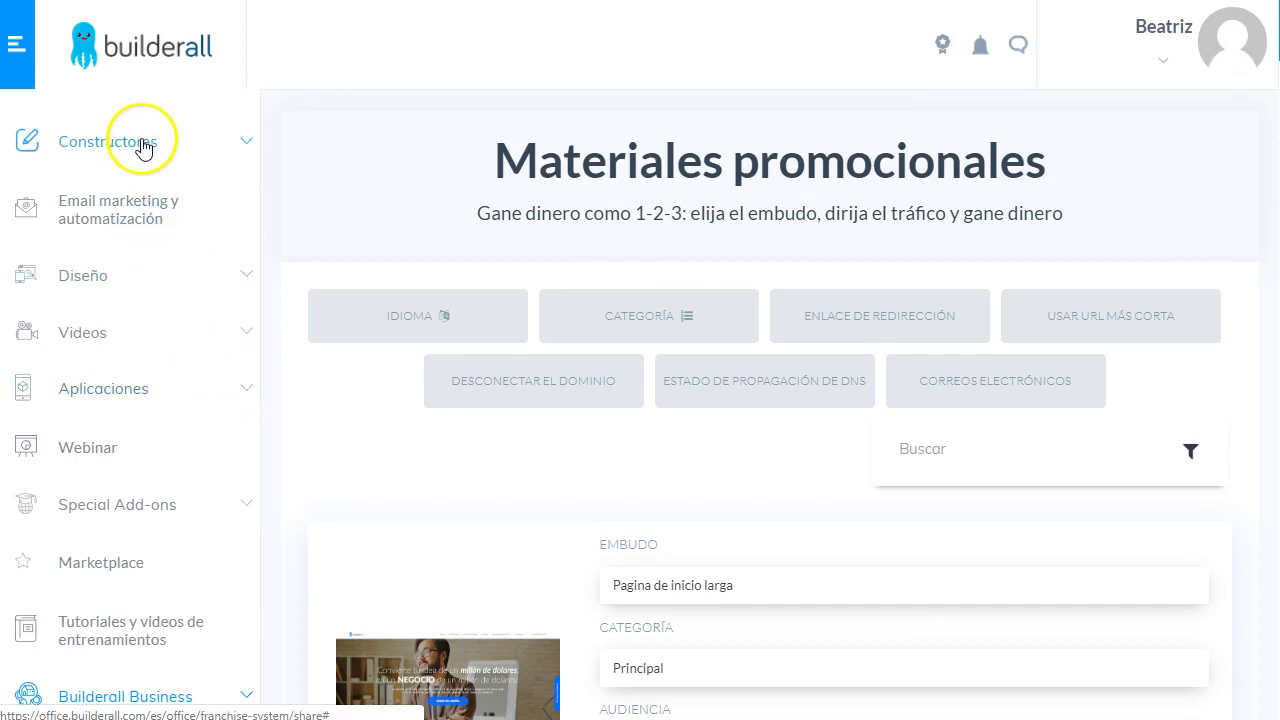
pyautogui.click(196, 401)
pyautogui.scroll(-2, 196, 401)
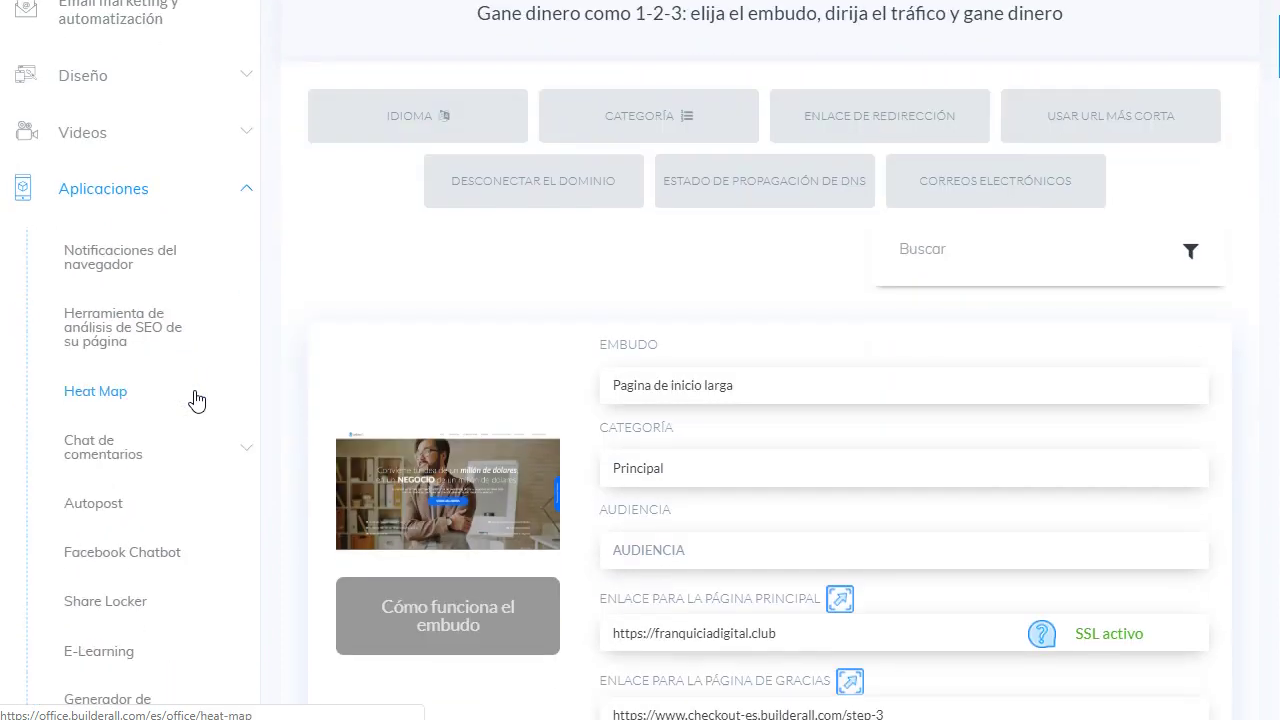
pyautogui.scroll(-4, 196, 401)
pyautogui.click(190, 458)
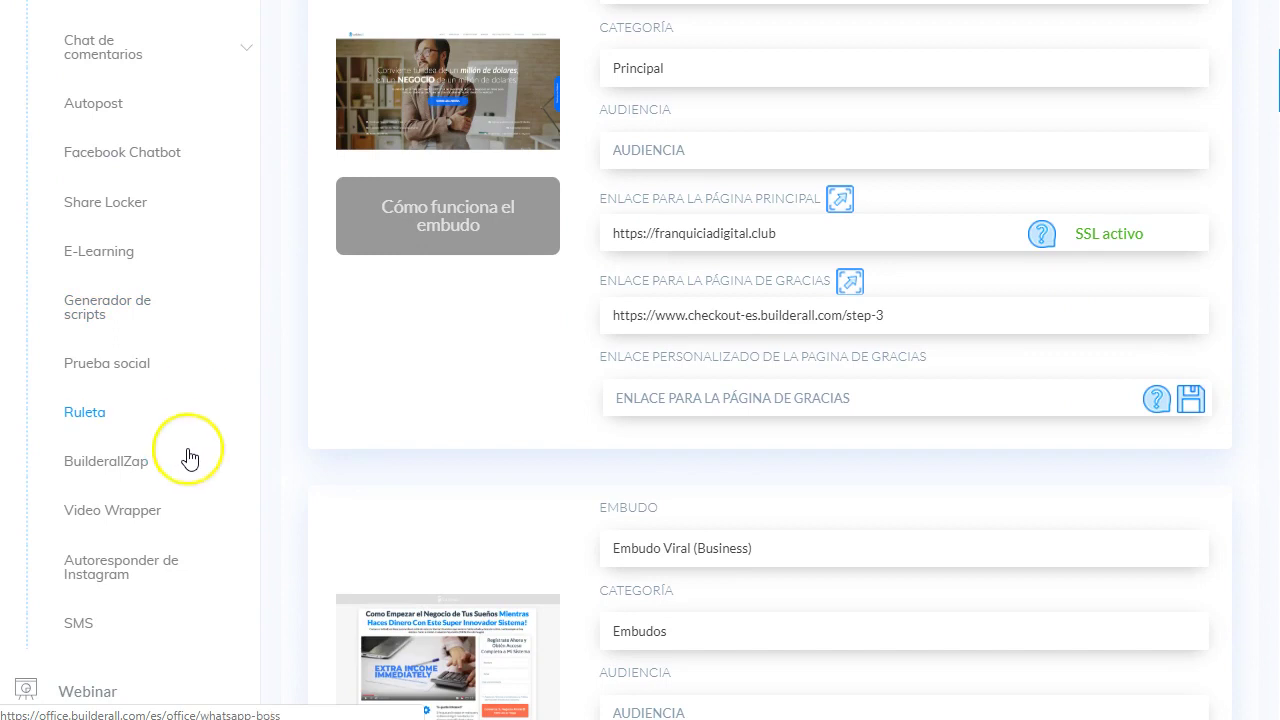
pyautogui.scroll(-1, 190, 458)
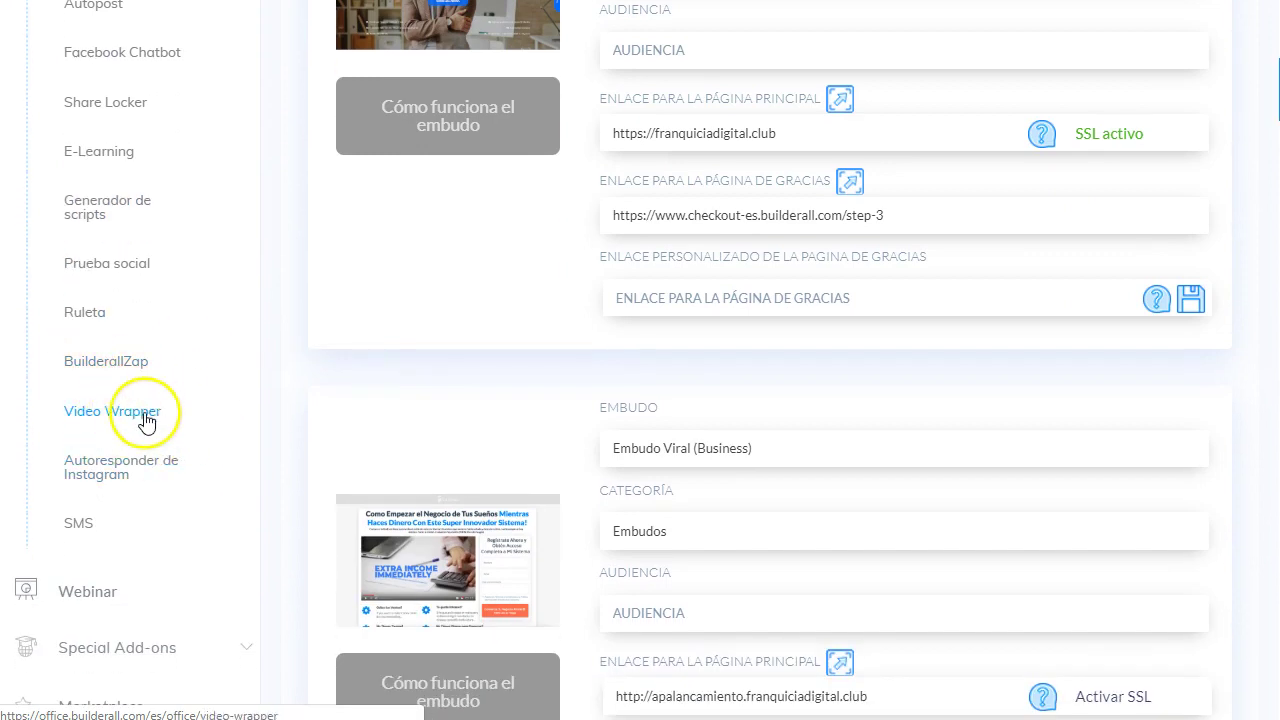
pyautogui.click(112, 472)
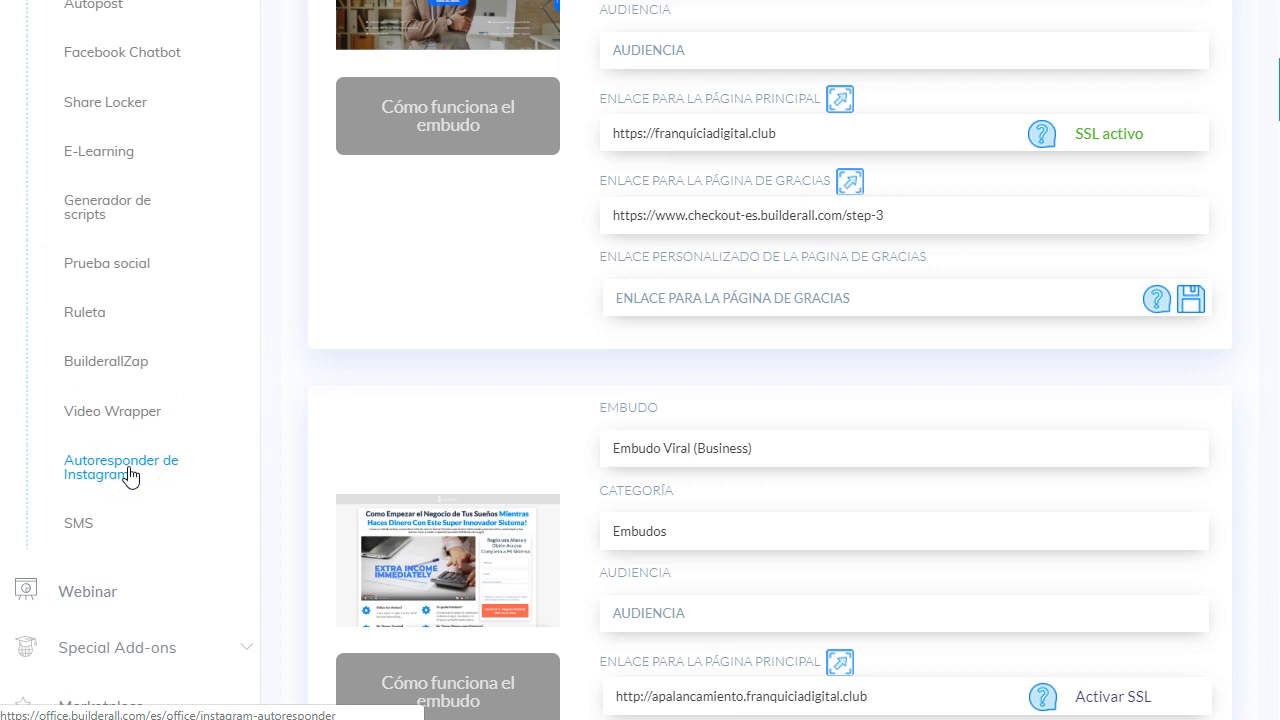
# - Scroll back up and collapse the Aplicaciones tool list
pyautogui.scroll(3, 76, 517)
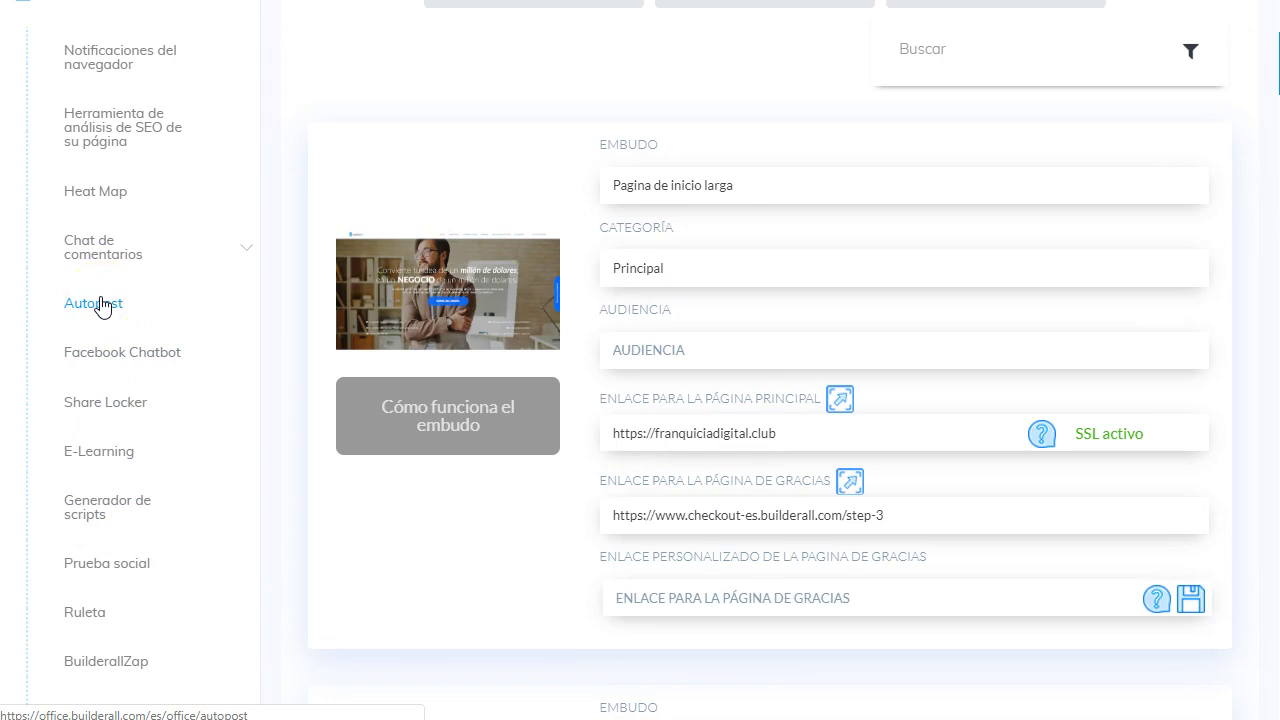
pyautogui.scroll(2, 100, 305)
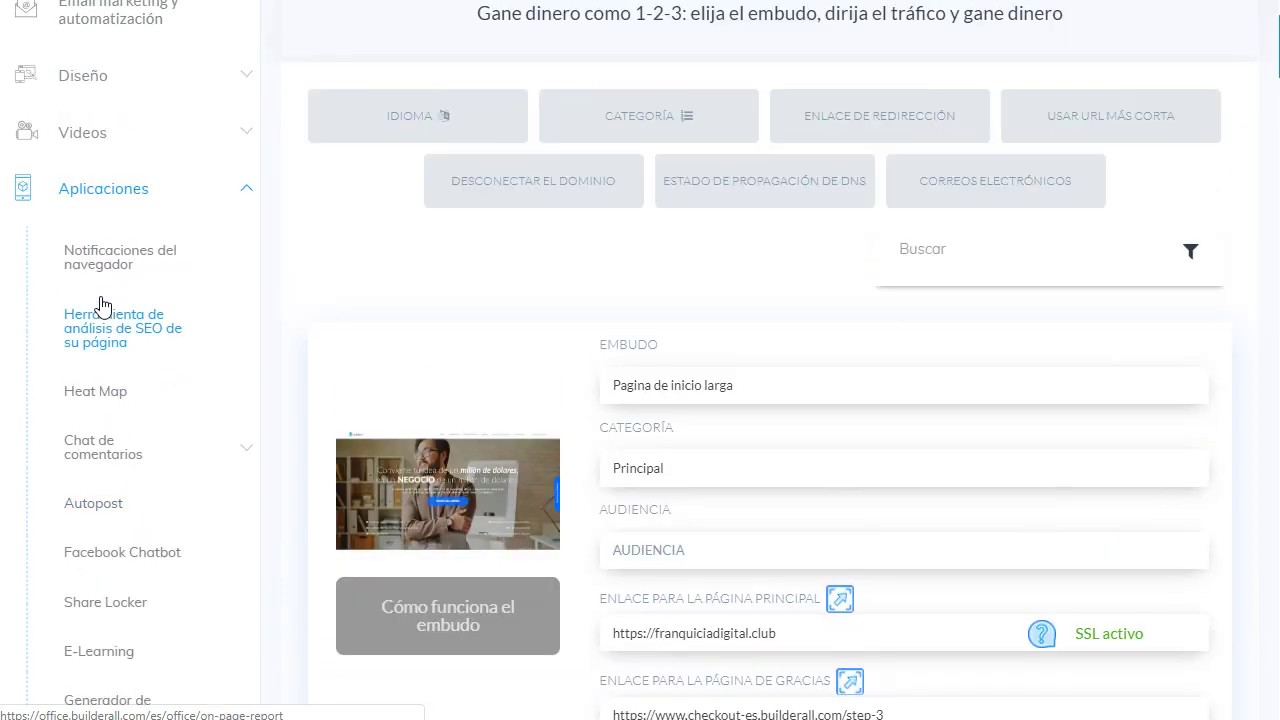
pyautogui.scroll(2, 100, 305)
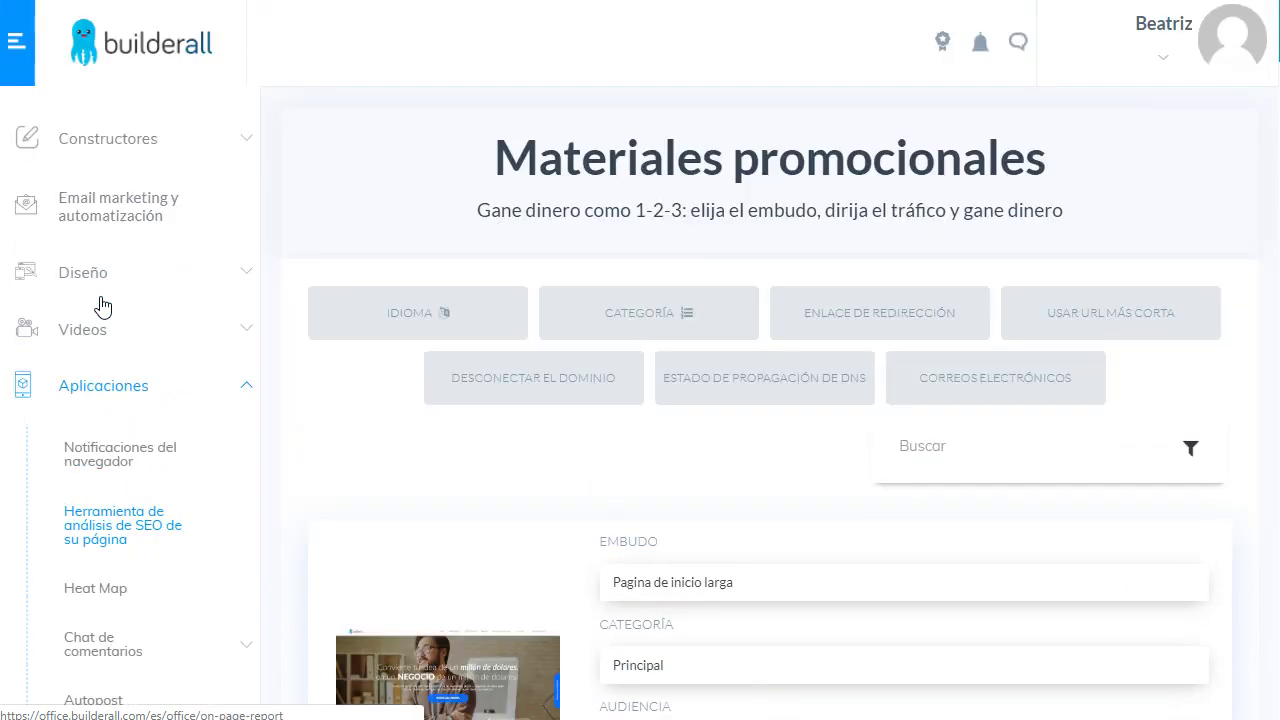
pyautogui.click(243, 389)
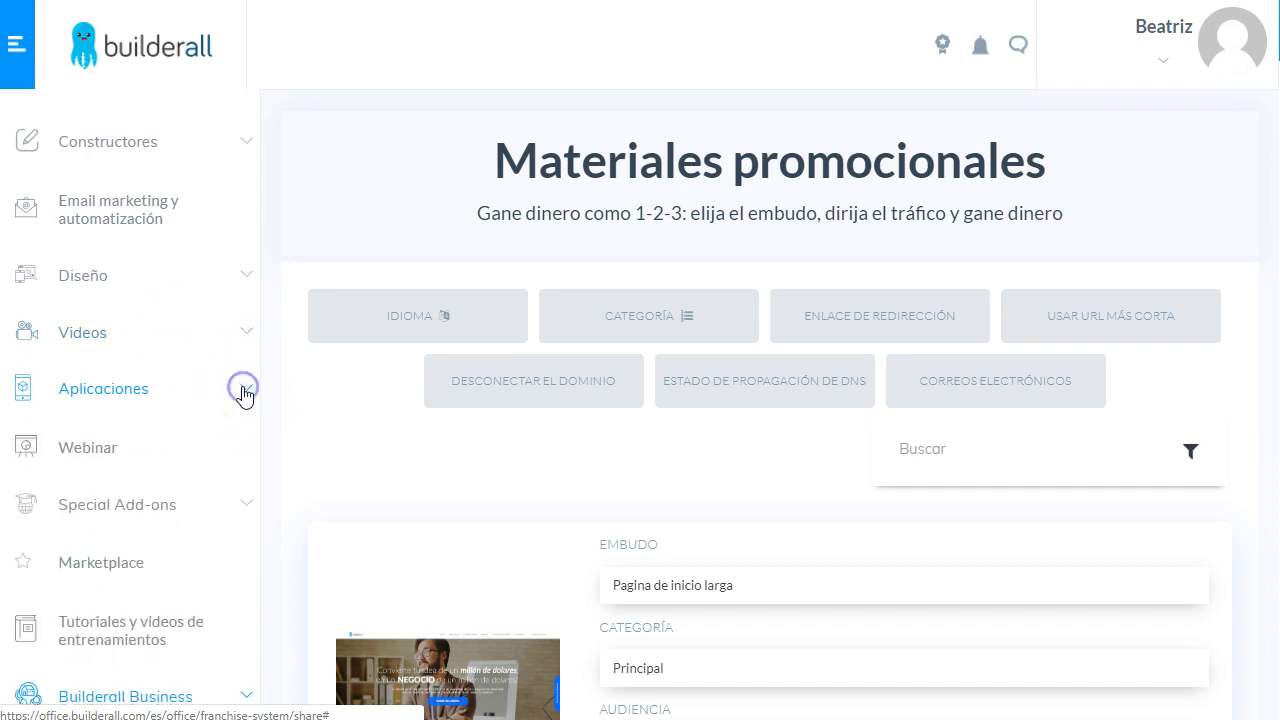
pyautogui.click(214, 401)
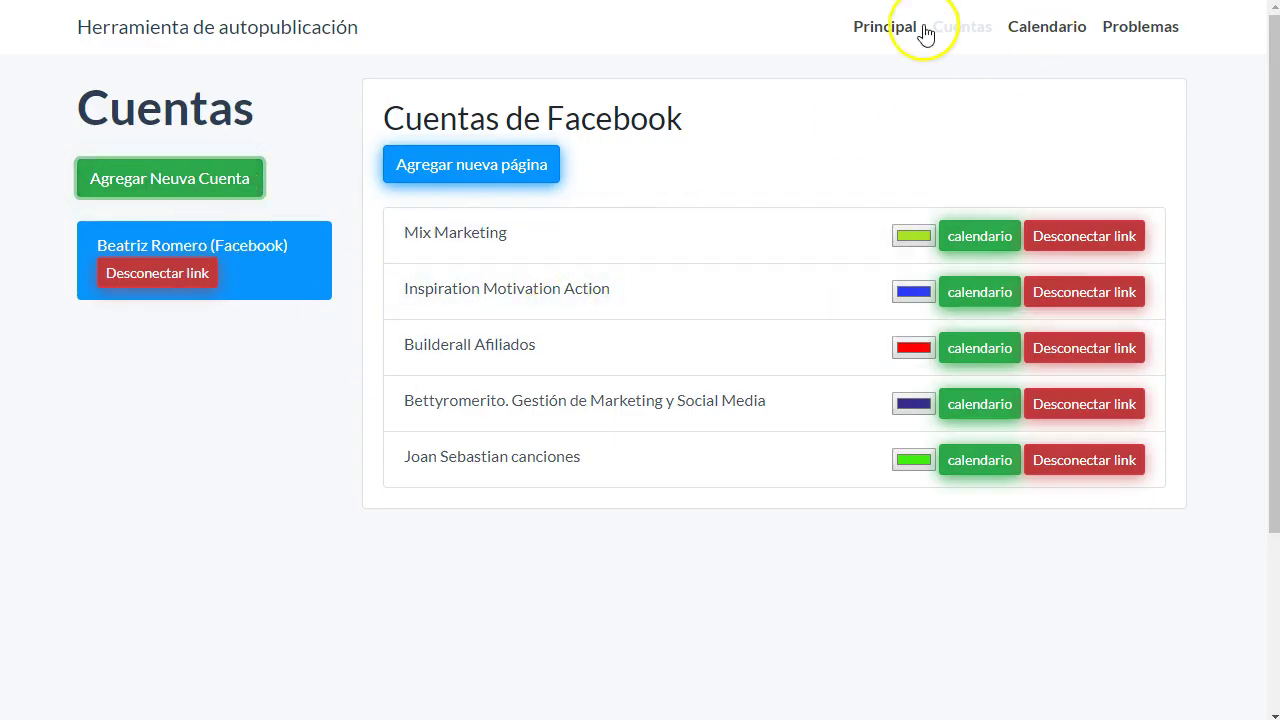
# - Go back to the Autopost tool's main page via Principal in the top navigation
pyautogui.click(872, 28)
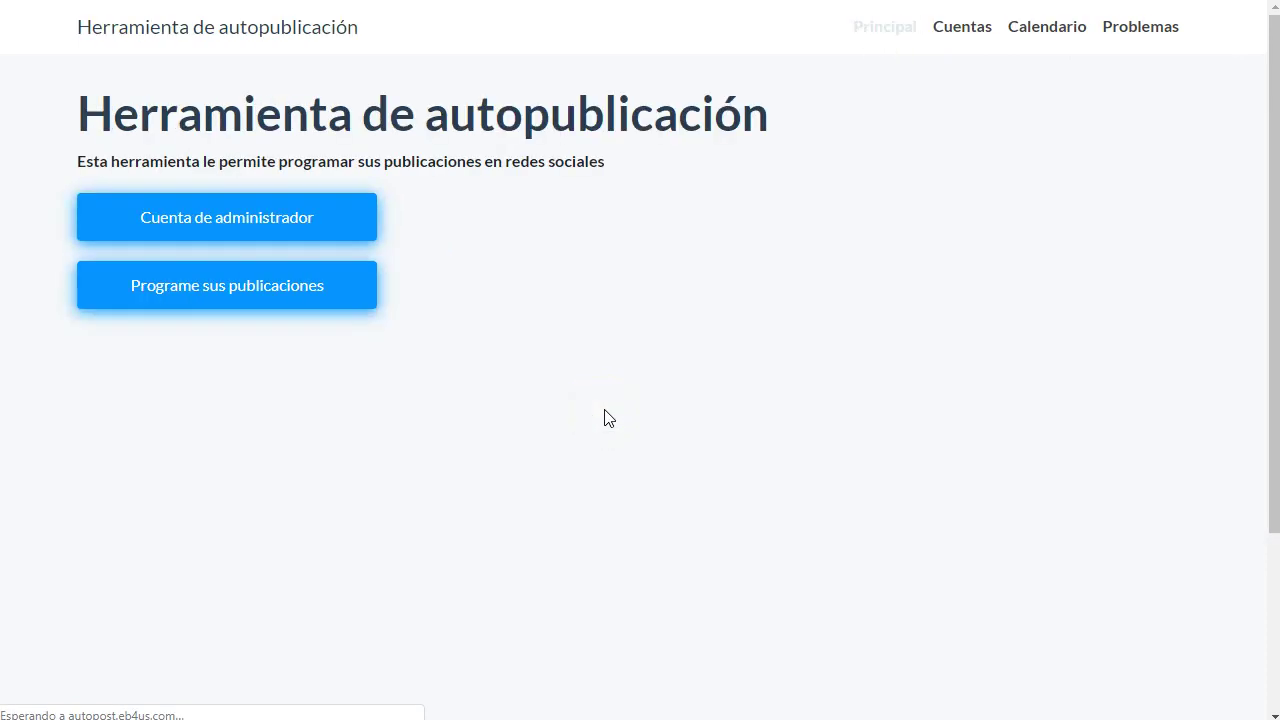